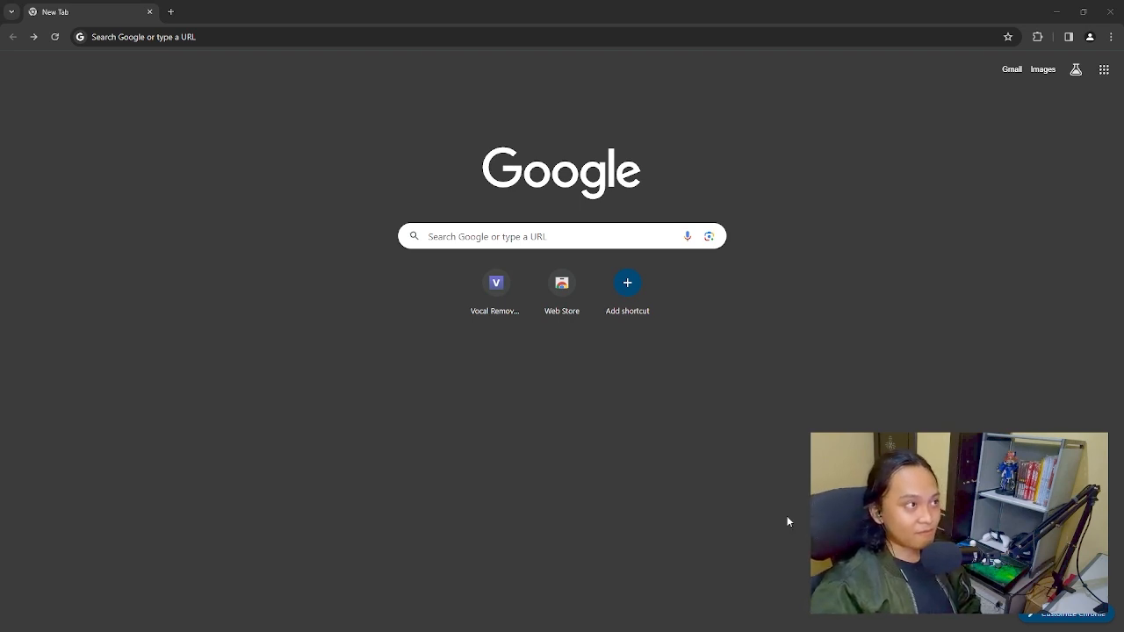
Search Google for VMBOX and open the Oracle VM VirtualBox website from the results.
click(526, 232)
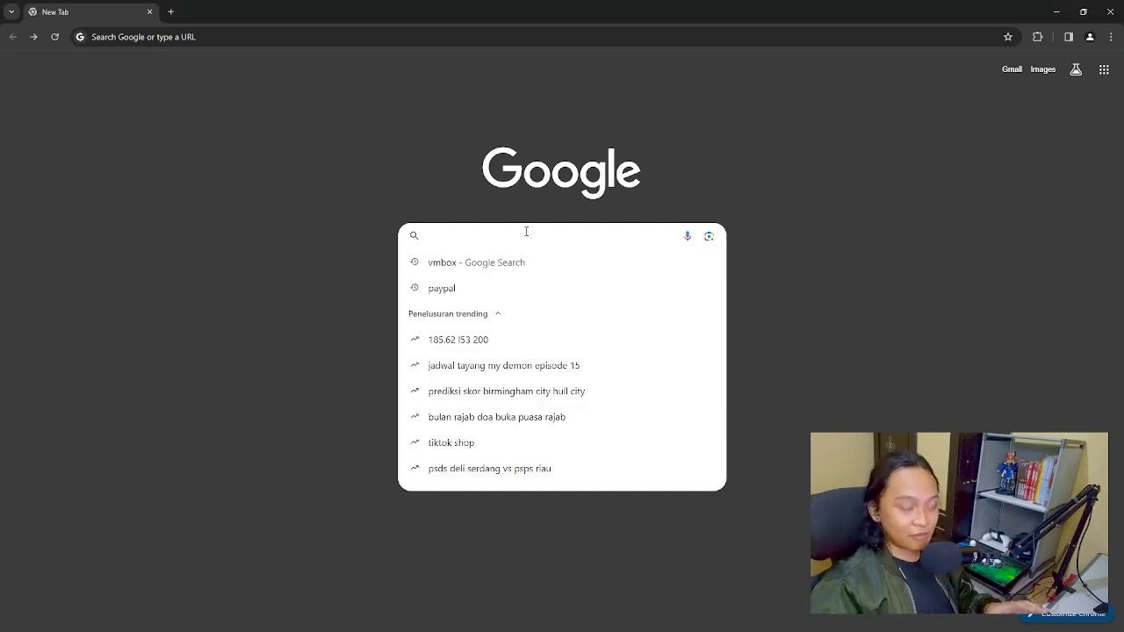
text(V)
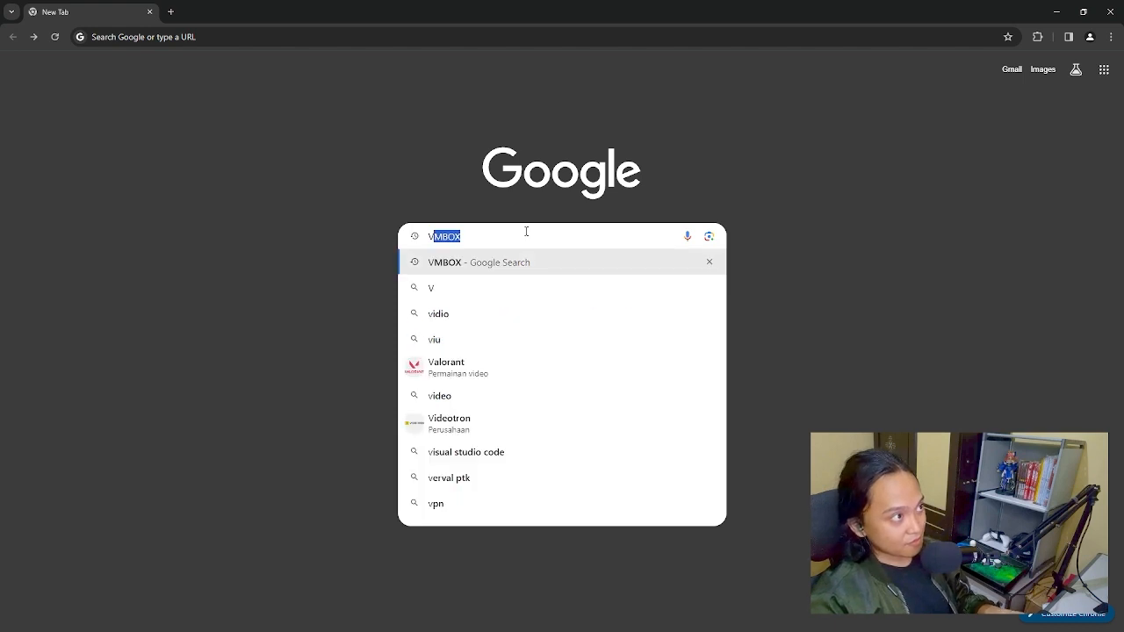
text(MBOX)
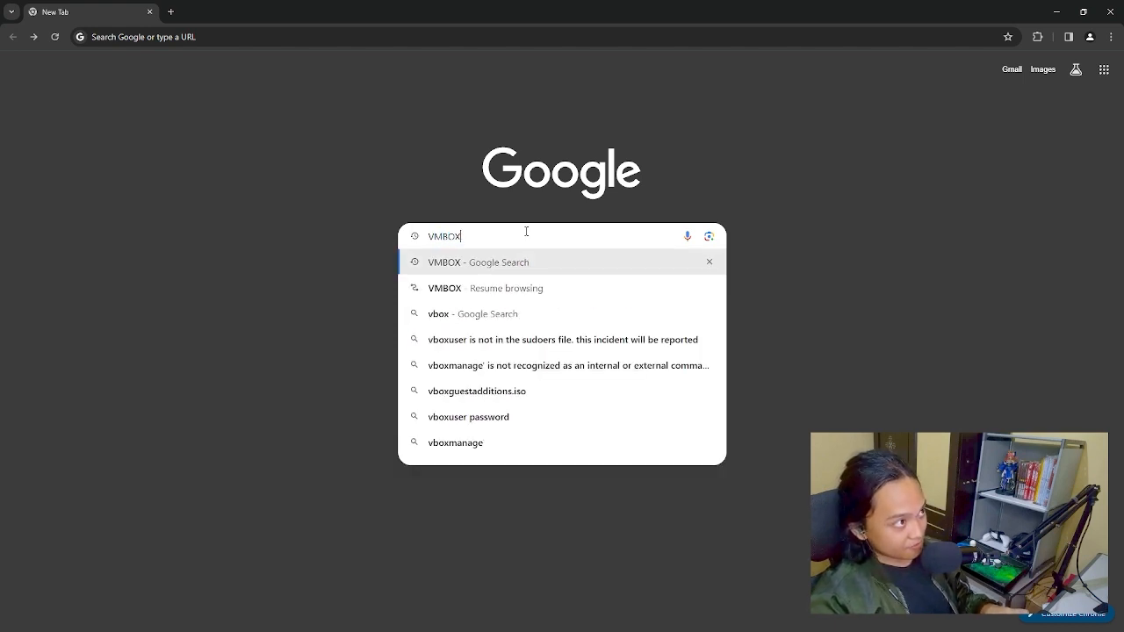
key(Return)
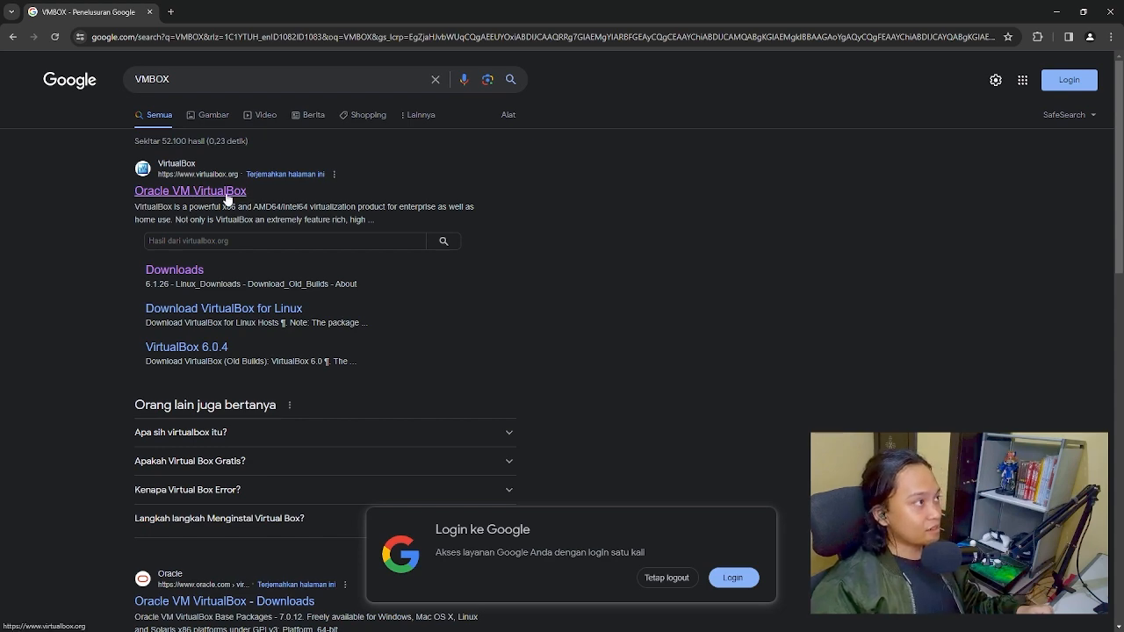
click(227, 195)
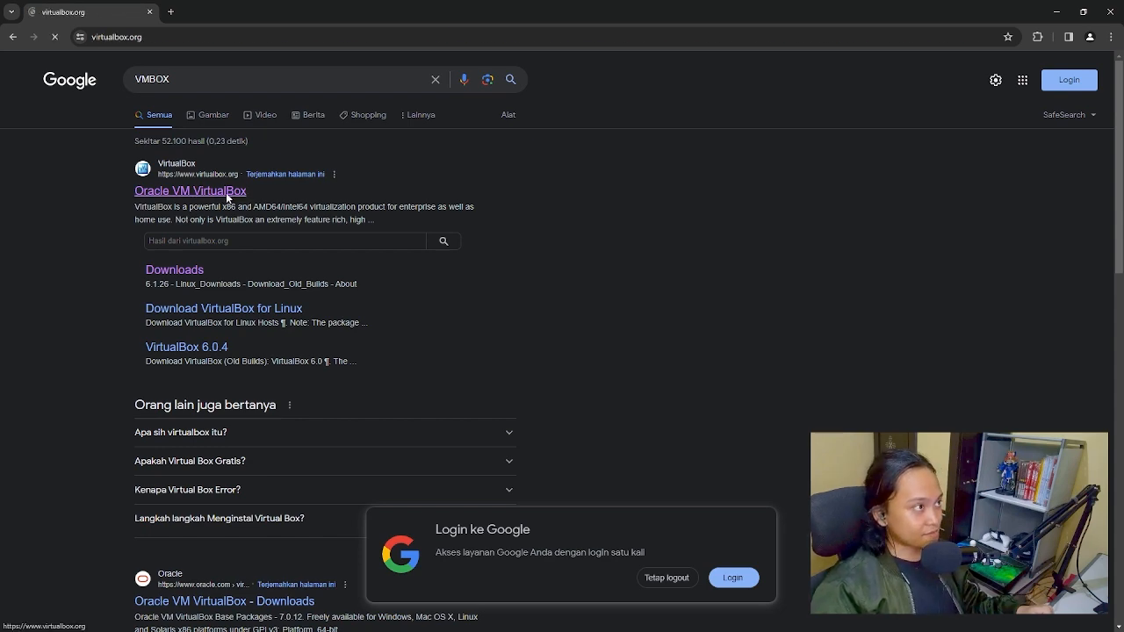
Download the VirtualBox 7.0.14 platform package for Windows hosts from the site's Downloads page.
scroll(247, 193, down, 1)
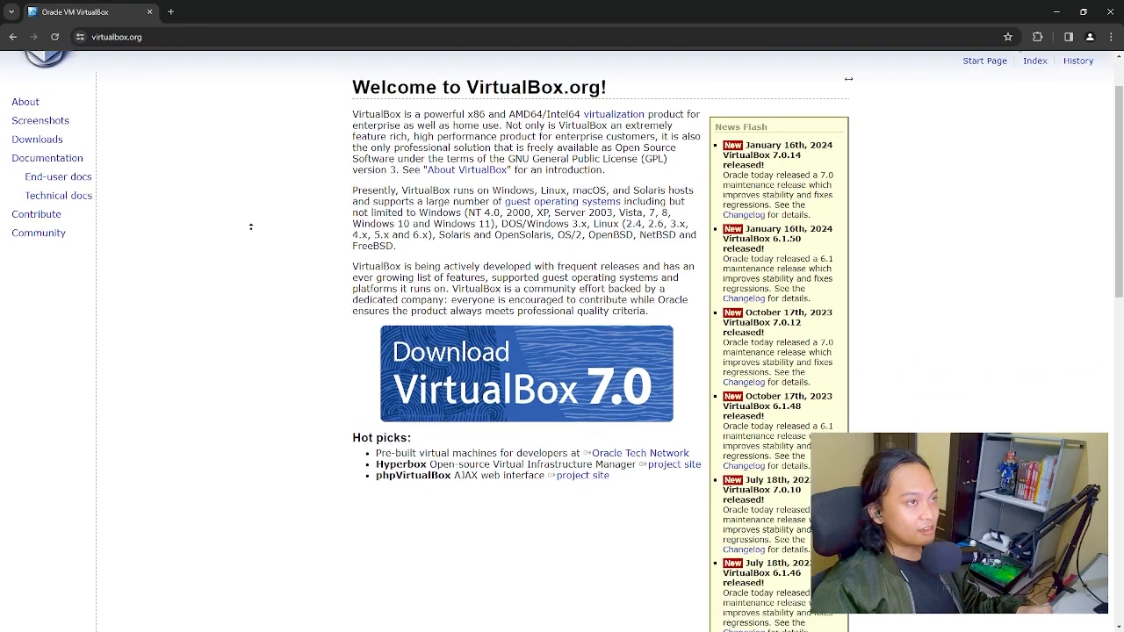
scroll(250, 211, up, 1)
scroll(307, 202, down, 4)
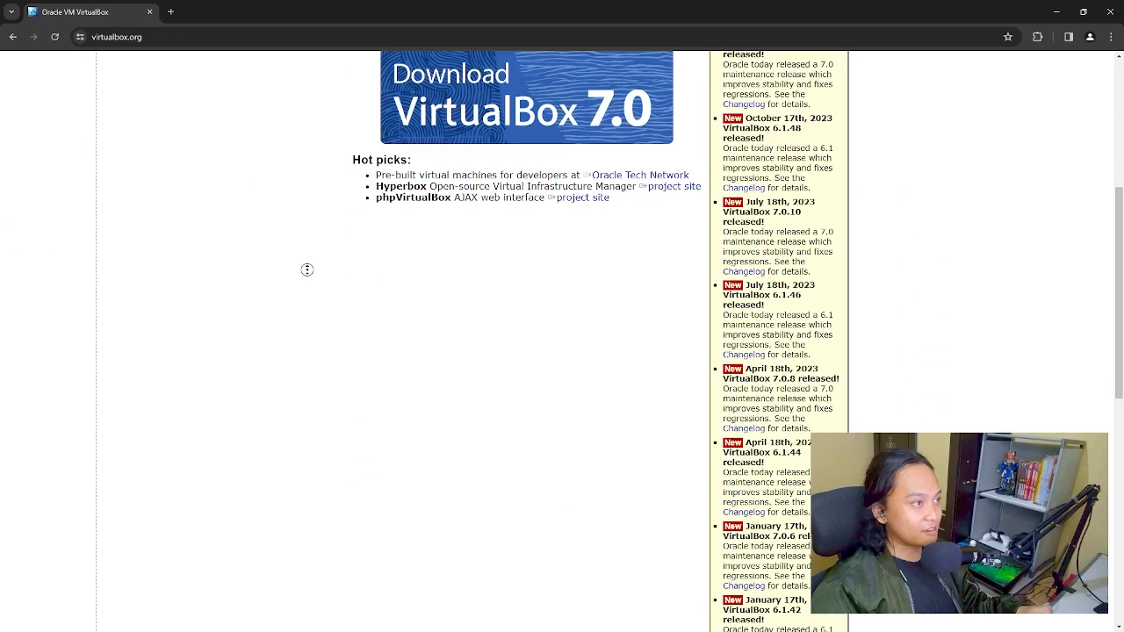
scroll(307, 205, up, 4)
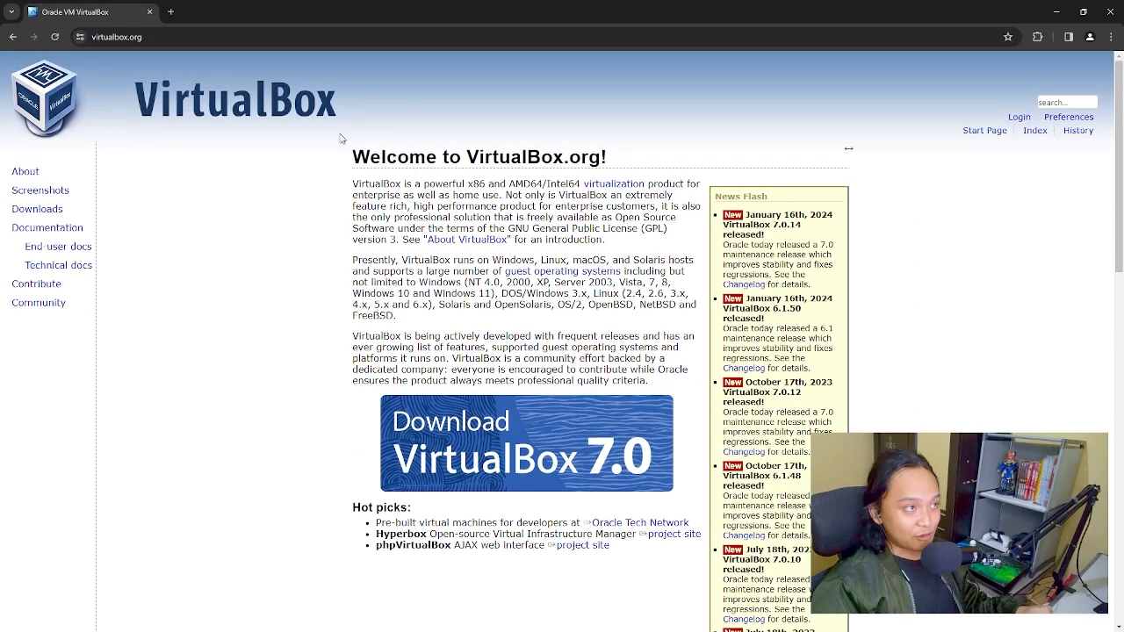
double_click(42, 211)
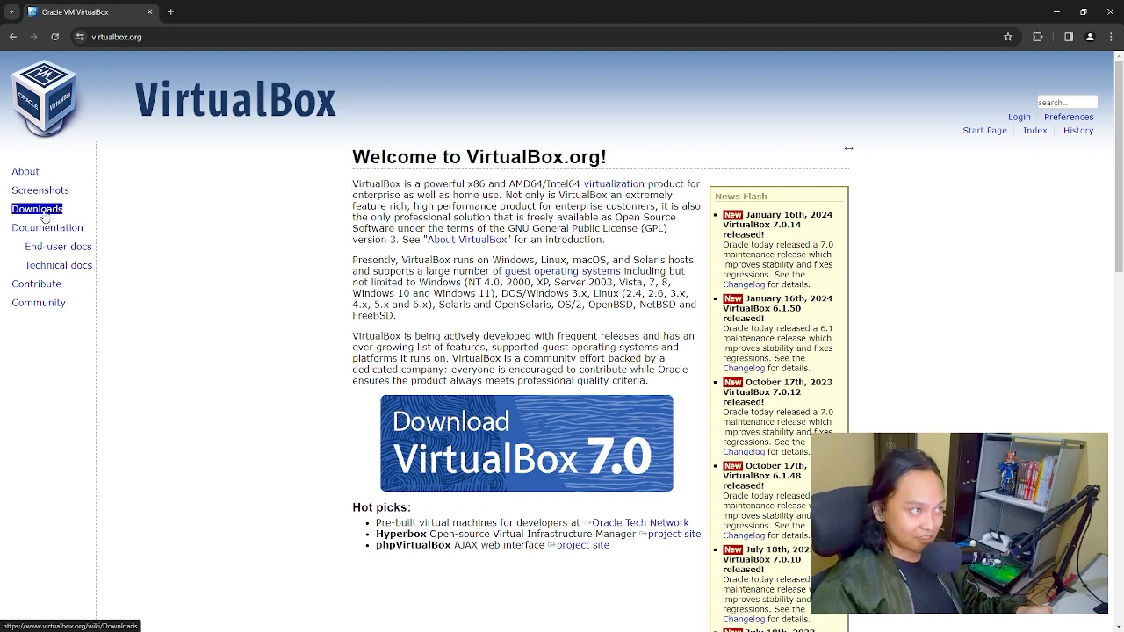
click(43, 214)
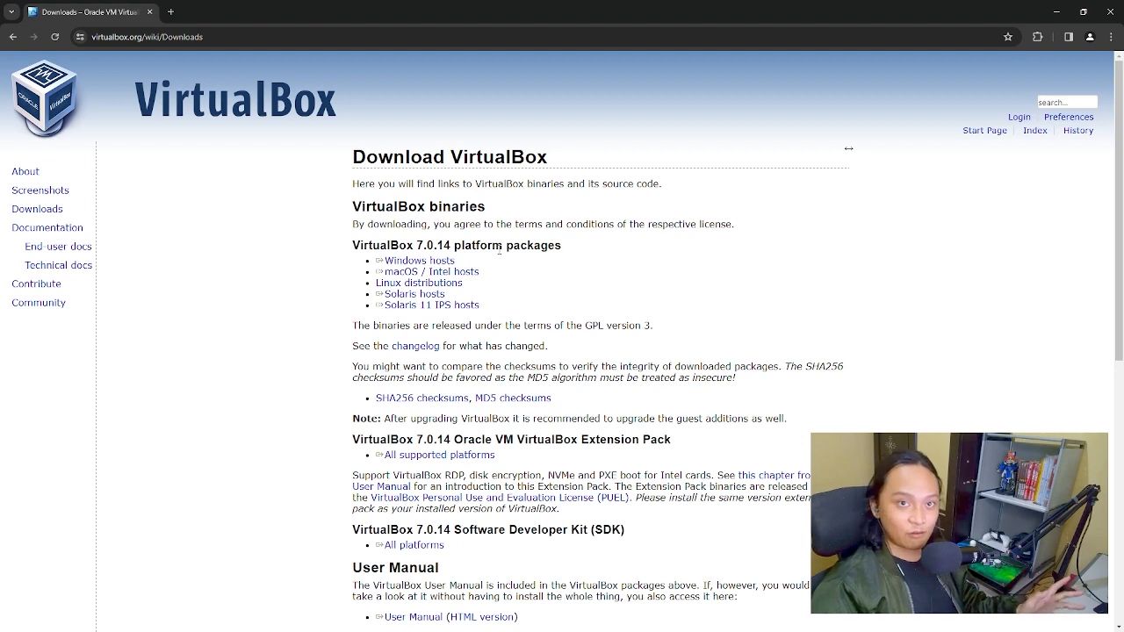
click(441, 261)
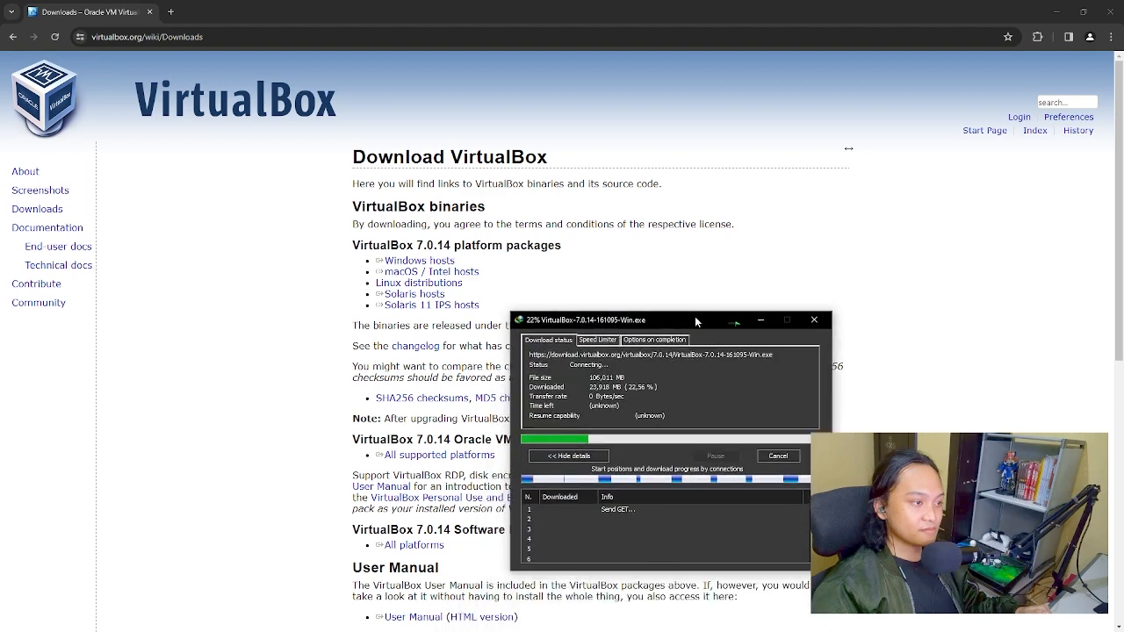
drag(696, 320, 698, 296)
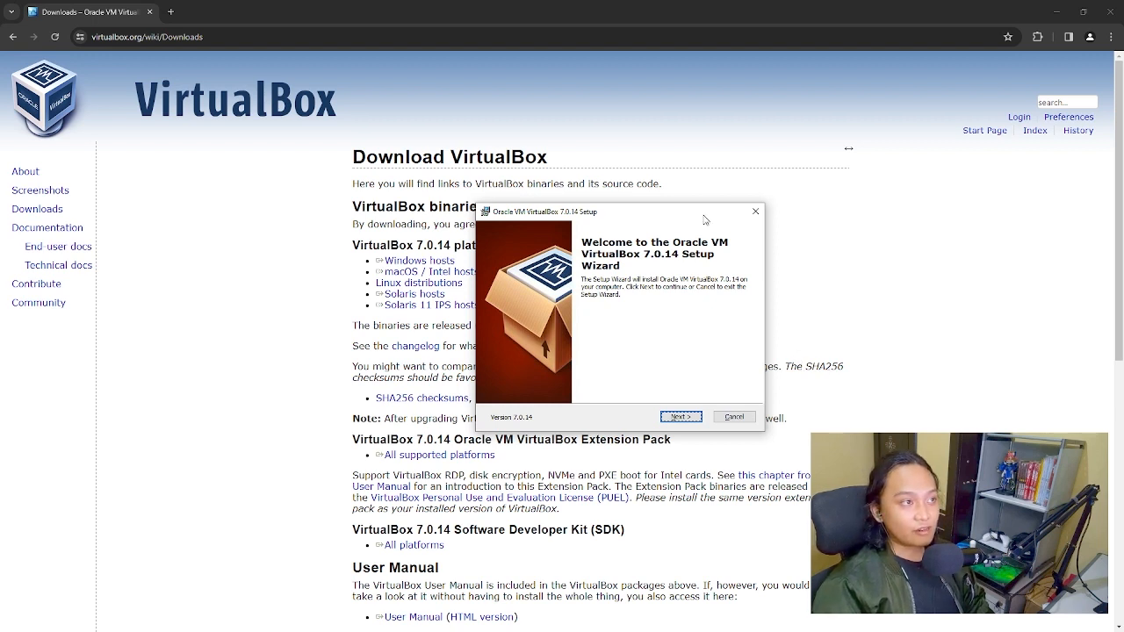
Proceed through the VirtualBox 7.0.14 setup's Custom Setup page with the default features and location C:\Program Files\Oracle\VirtualBox\.
click(683, 419)
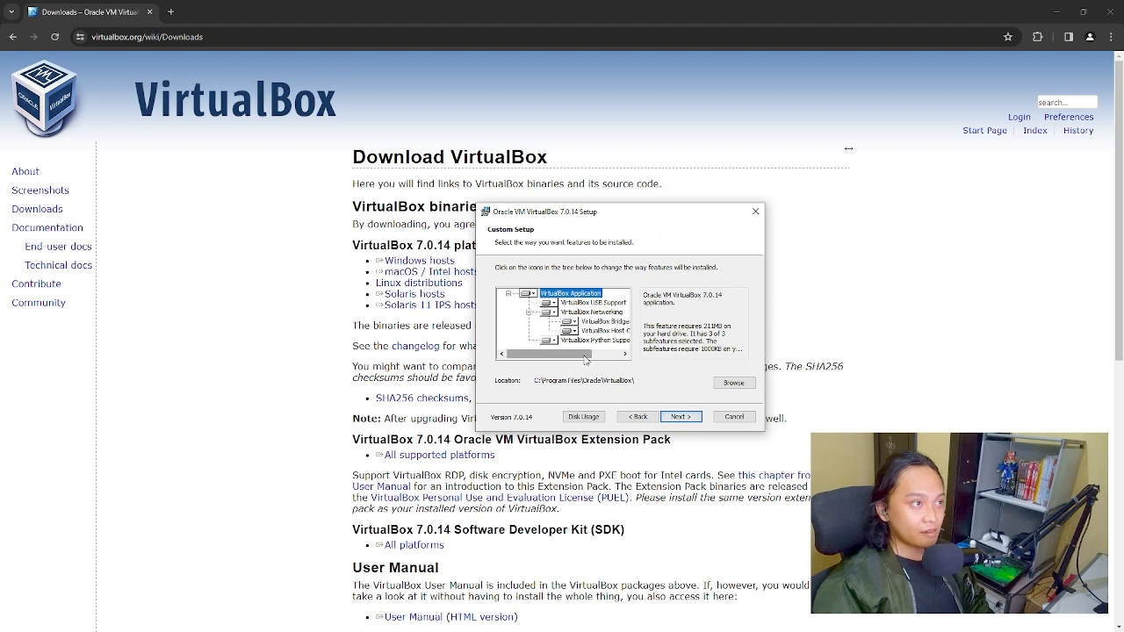
drag(603, 358, 566, 361)
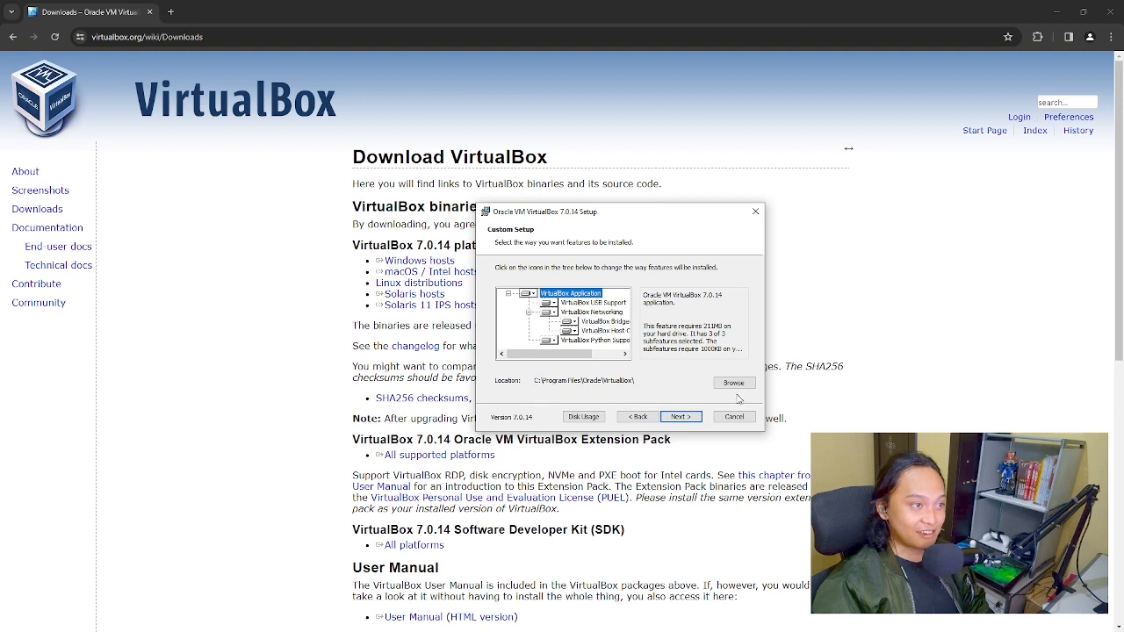
click(742, 387)
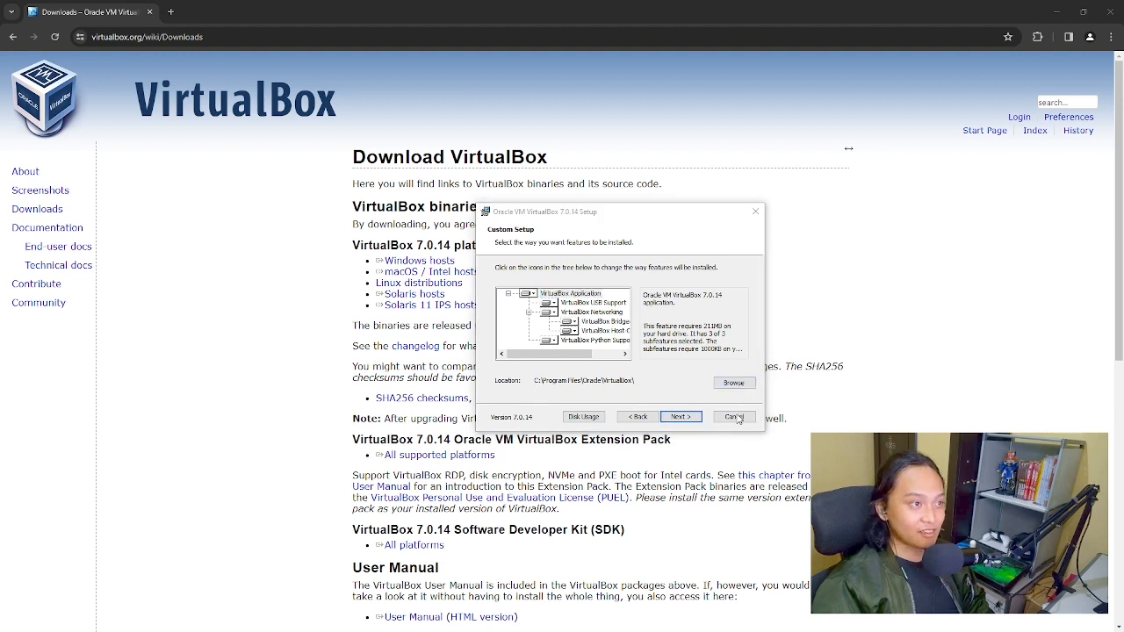
click(848, 148)
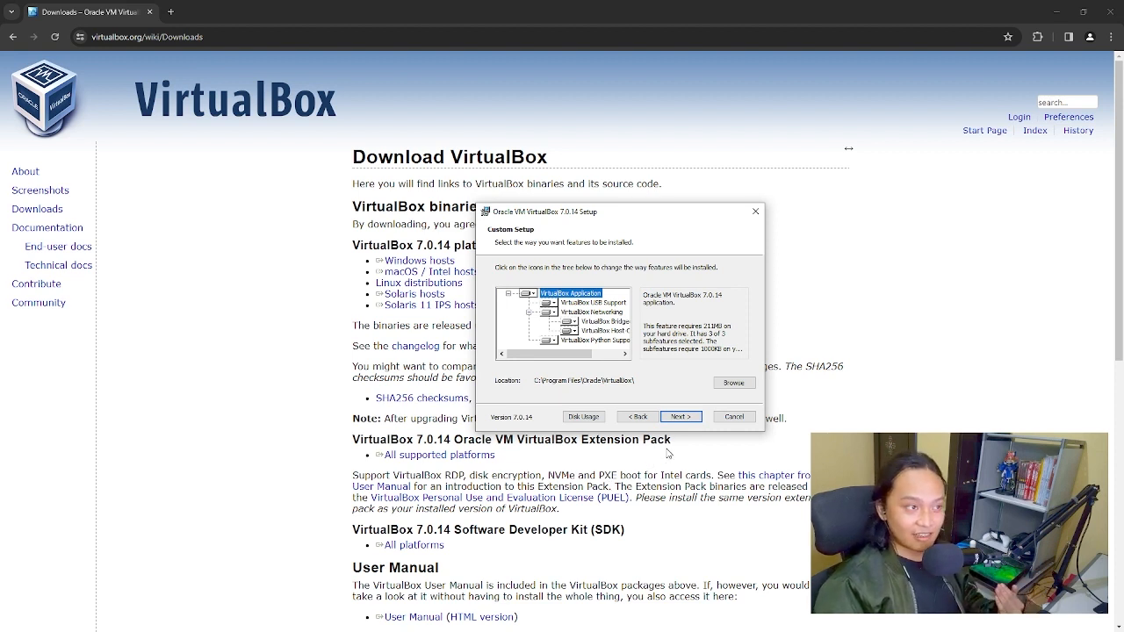
click(675, 420)
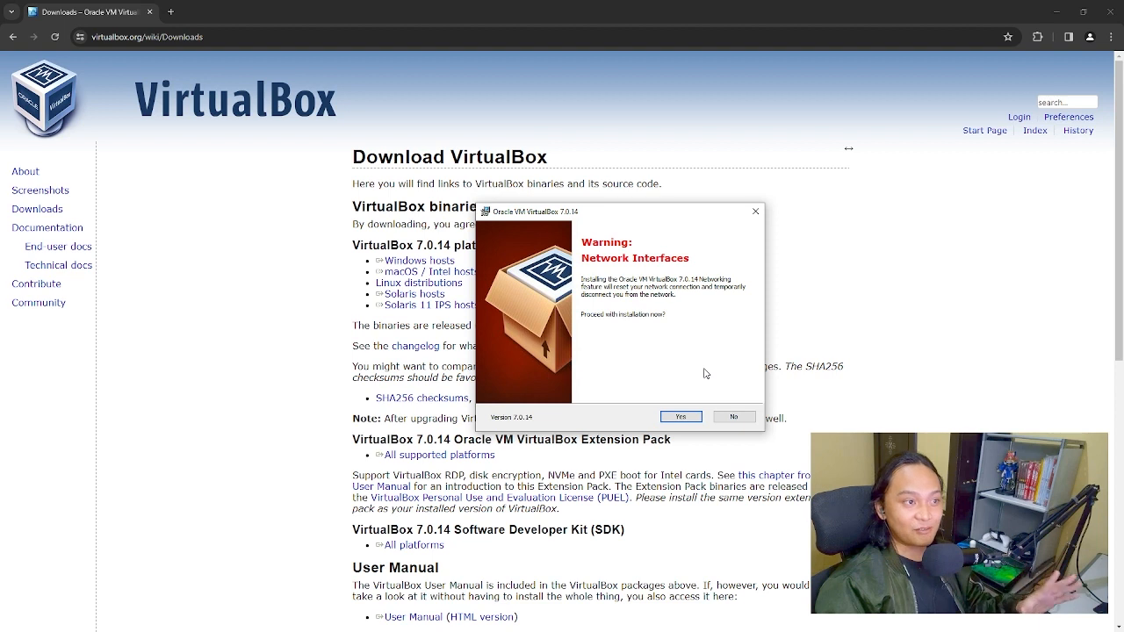
Accept the network interfaces and missing Python dependencies warnings and start the VirtualBox installation.
click(684, 418)
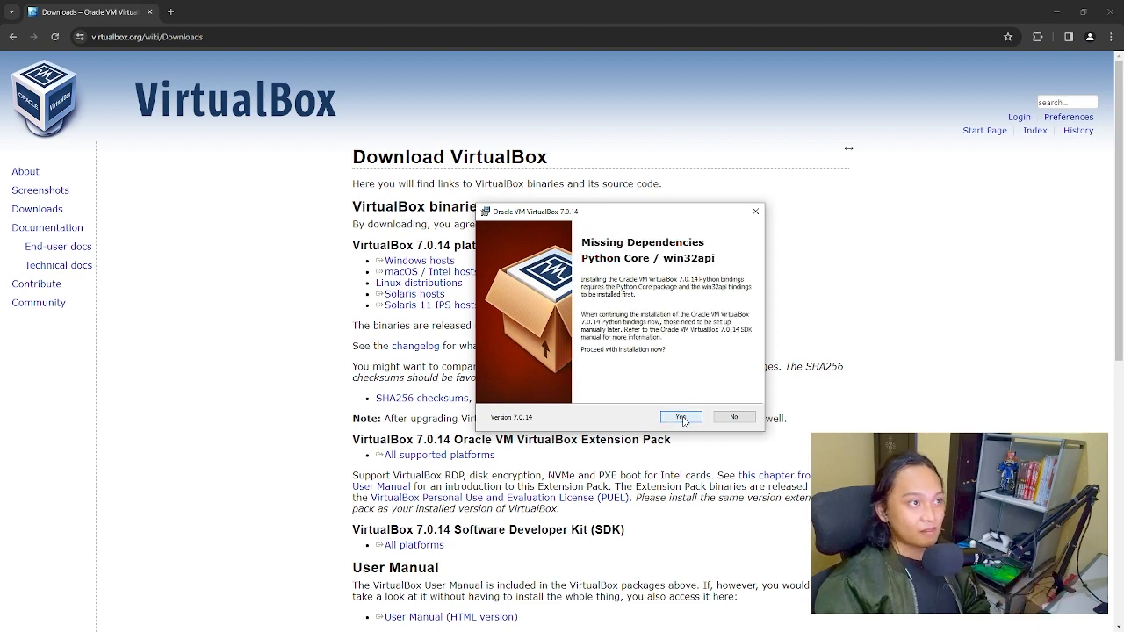
click(682, 418)
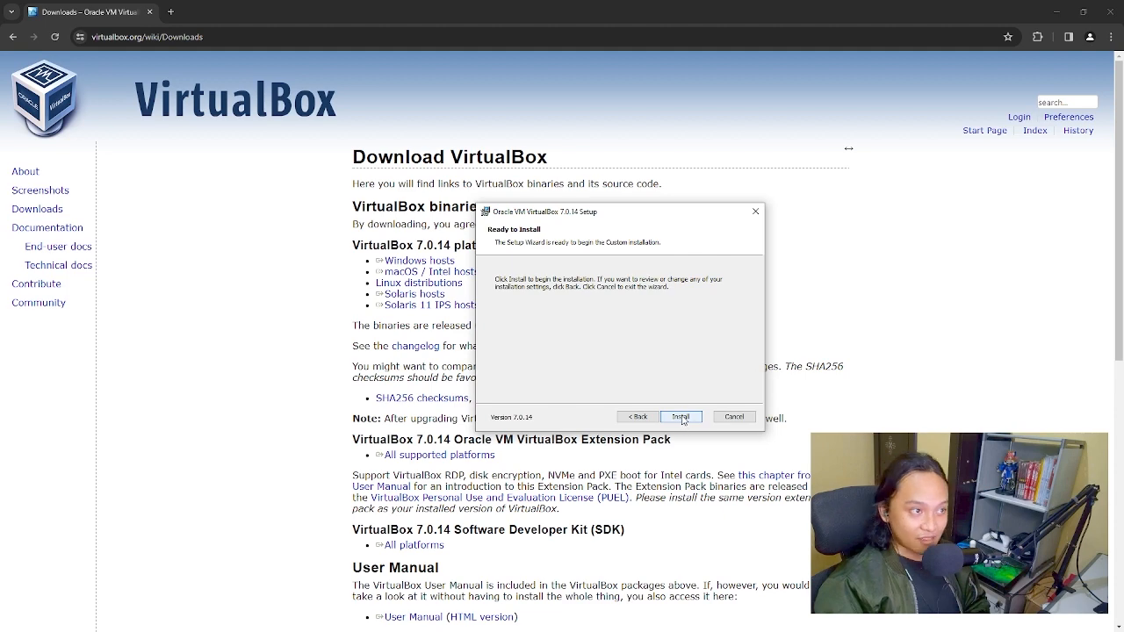
click(682, 417)
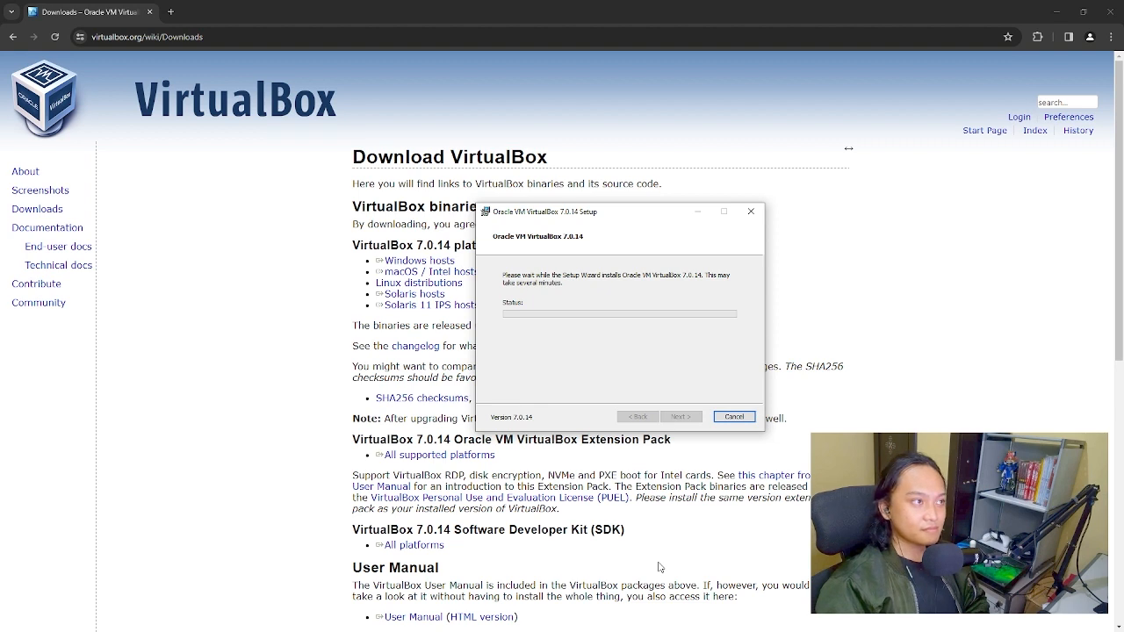
drag(586, 219, 569, 218)
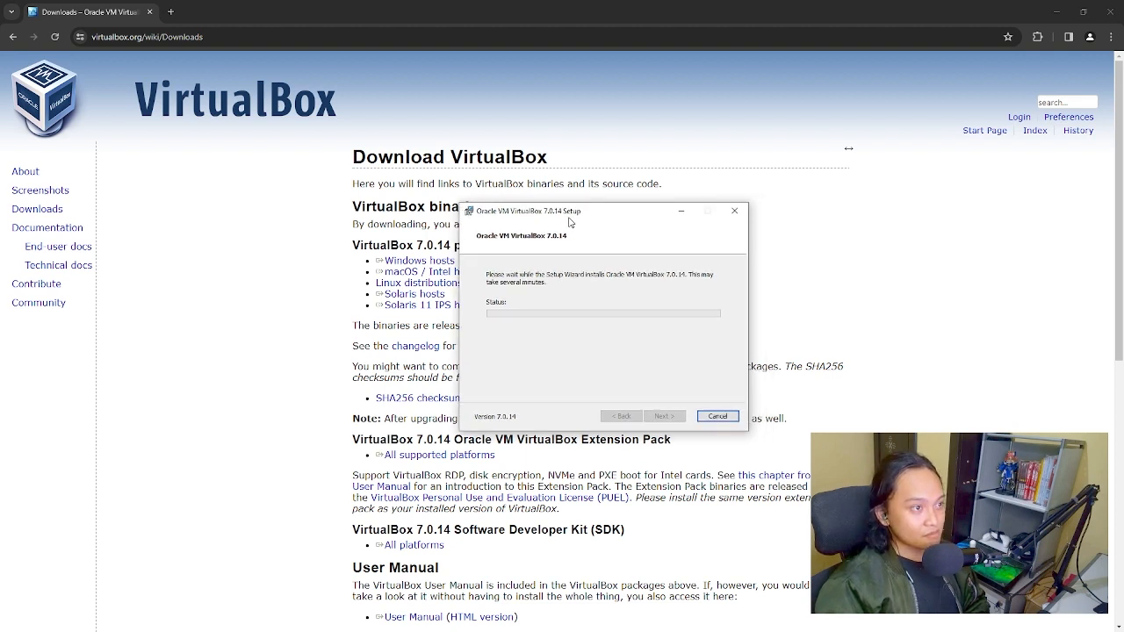
drag(569, 222, 556, 251)
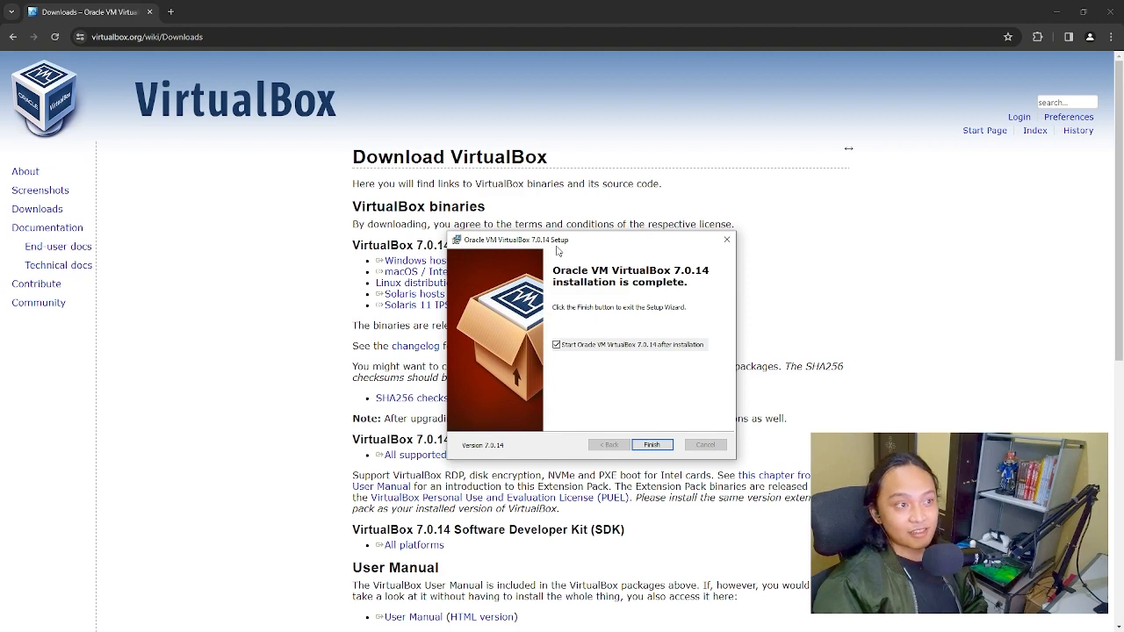
Finish the setup wizard with VirtualBox set to start after installation, and minimize the browser.
click(652, 445)
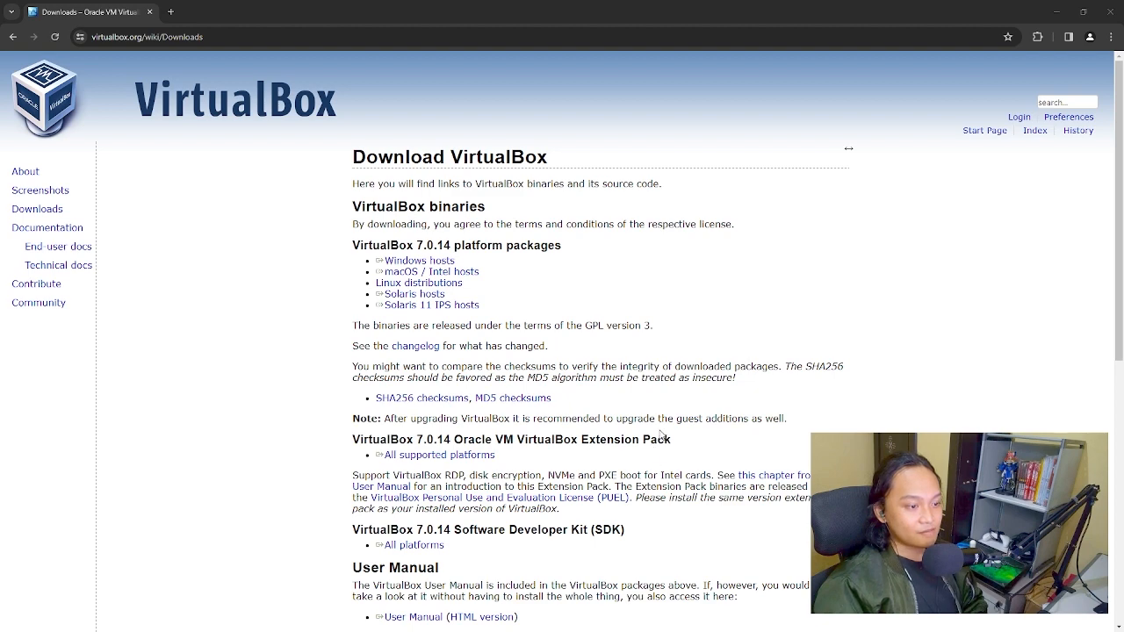
click(1057, 13)
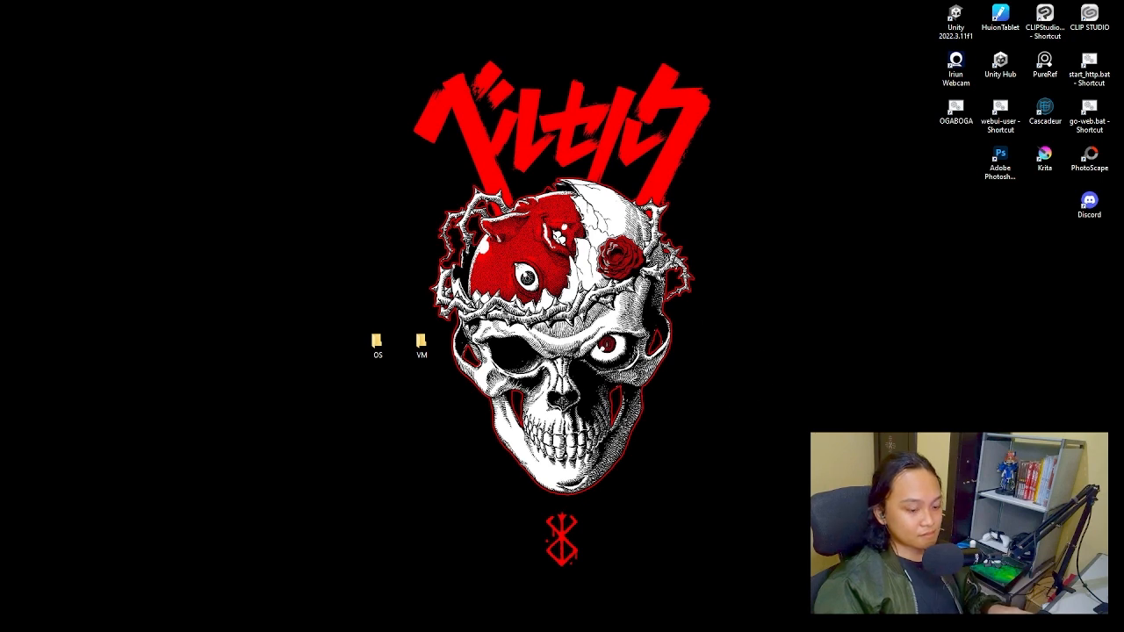
click(584, 630)
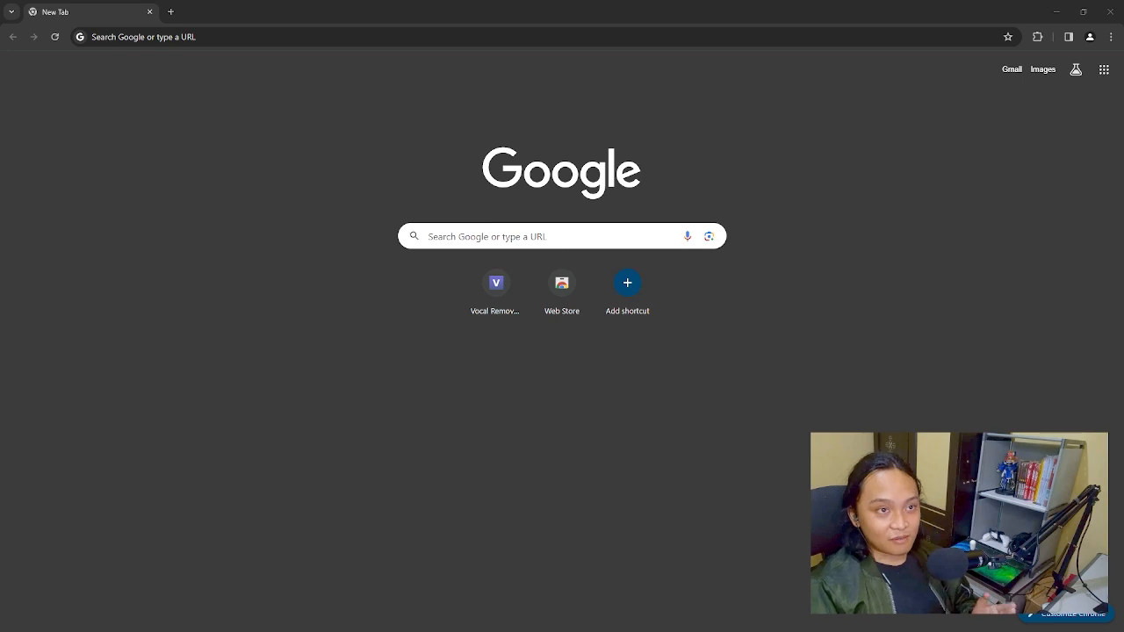
Search Google for "windows xp pack iso".
click(484, 237)
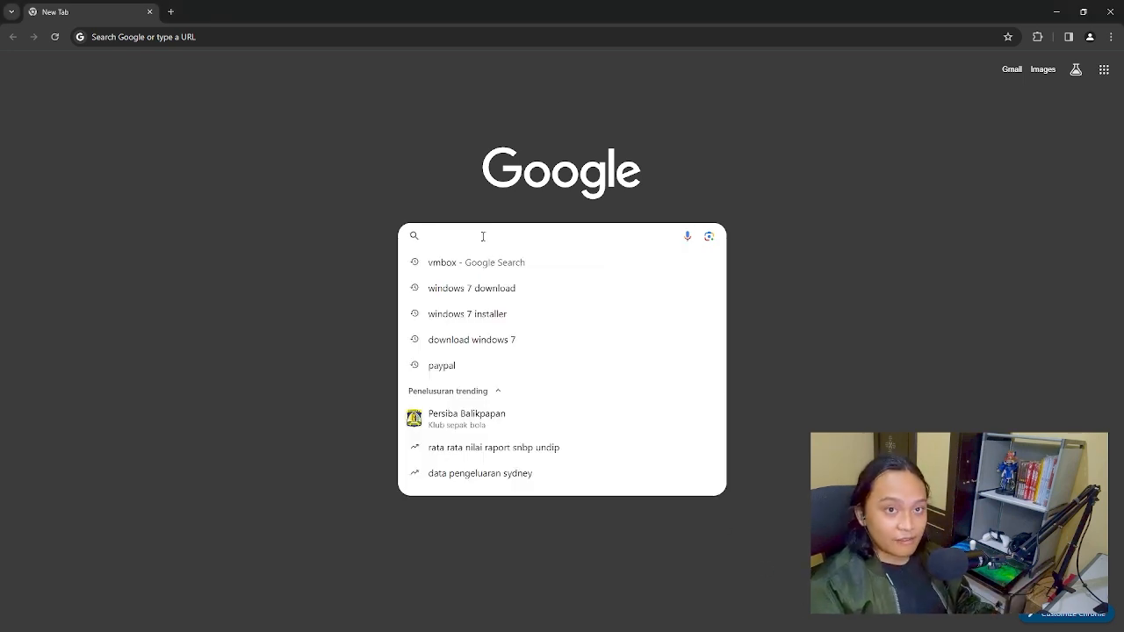
text(windows e)
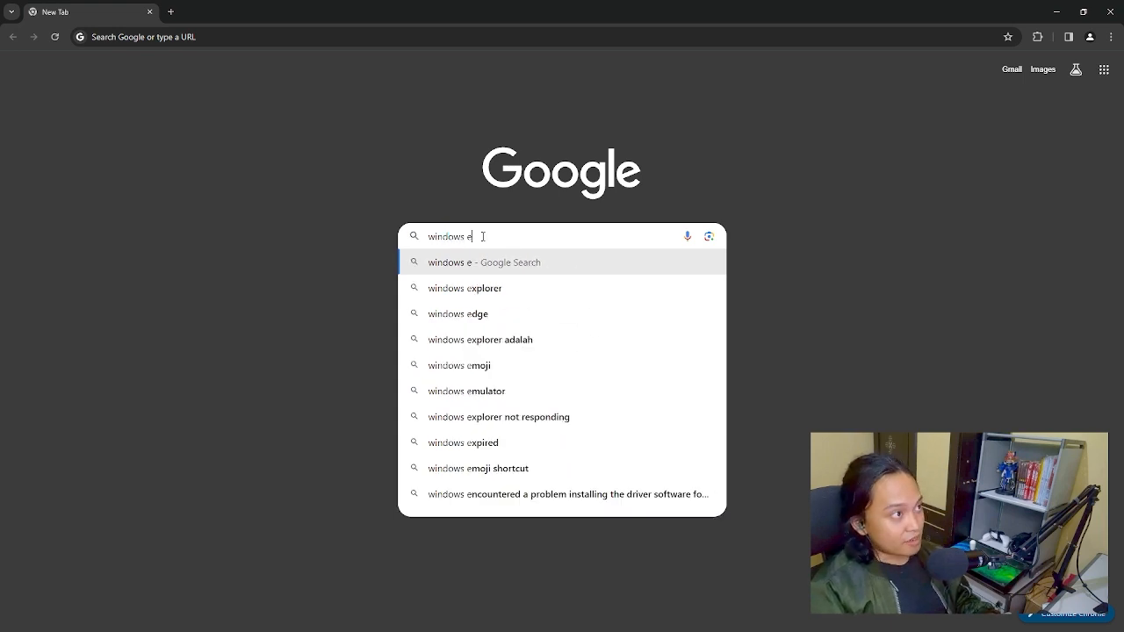
key(BackSpace)
text(xp p)
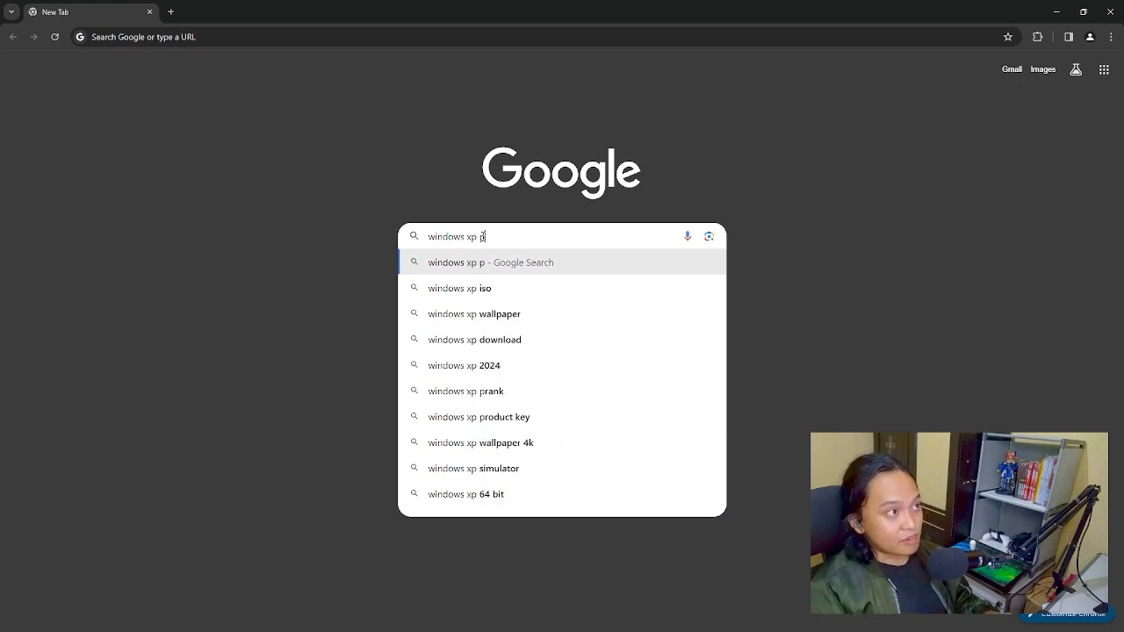
text(ack iso)
key(BackSpace)
key(BackSpace)
key(BackSpace)
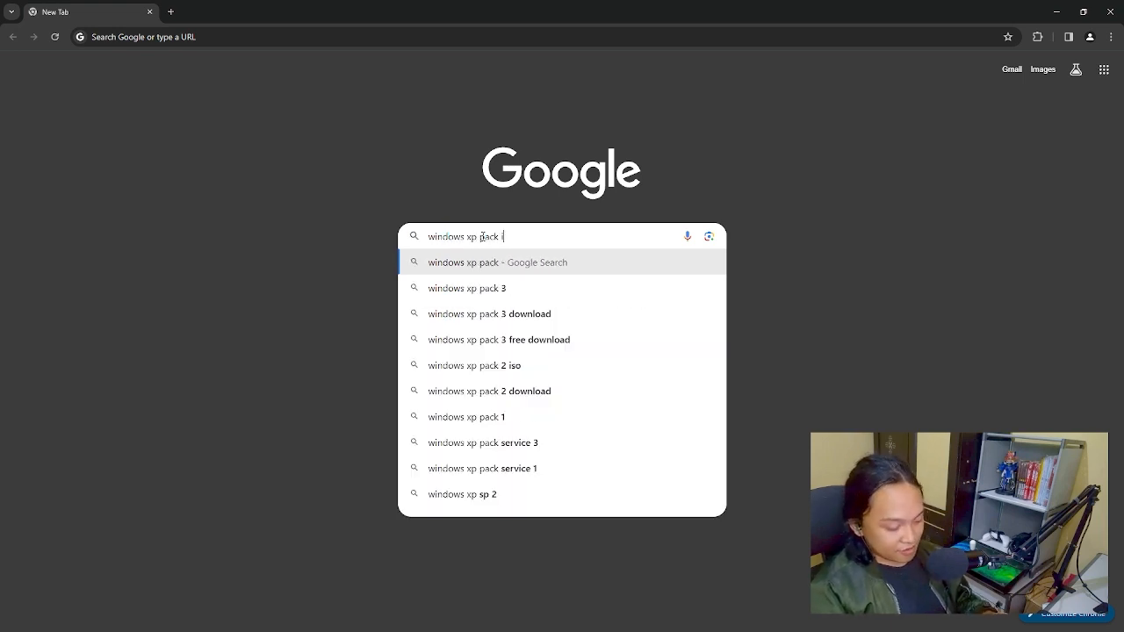
text(iso)
key(Return)
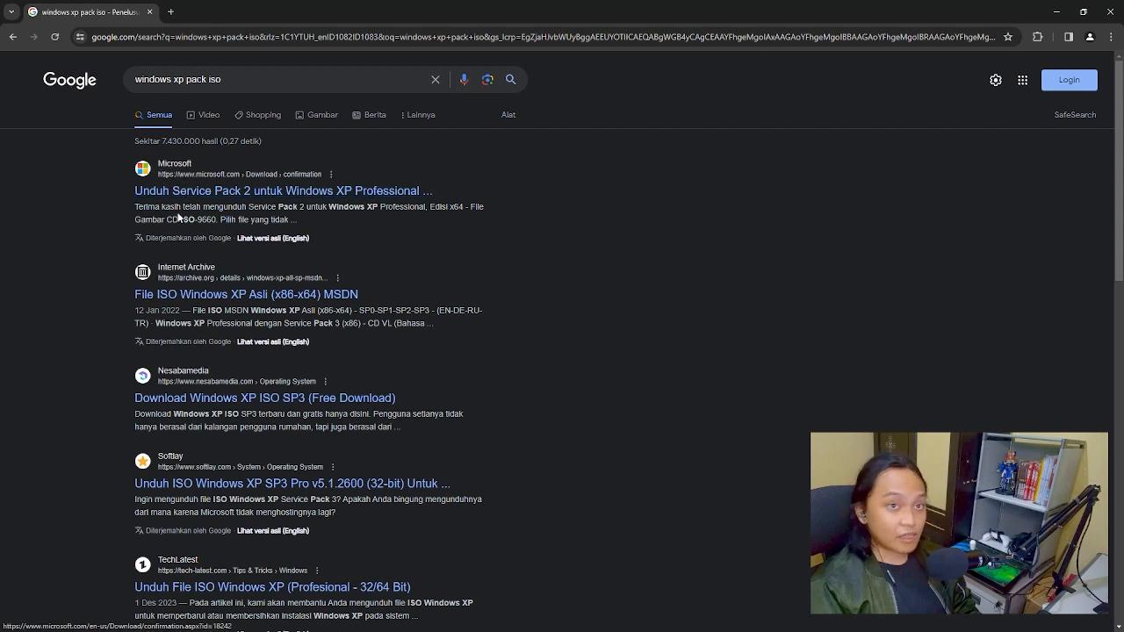
Open Microsoft's Service Pack 2 for Windows XP Professional result and start downloading its ISO file.
click(210, 194)
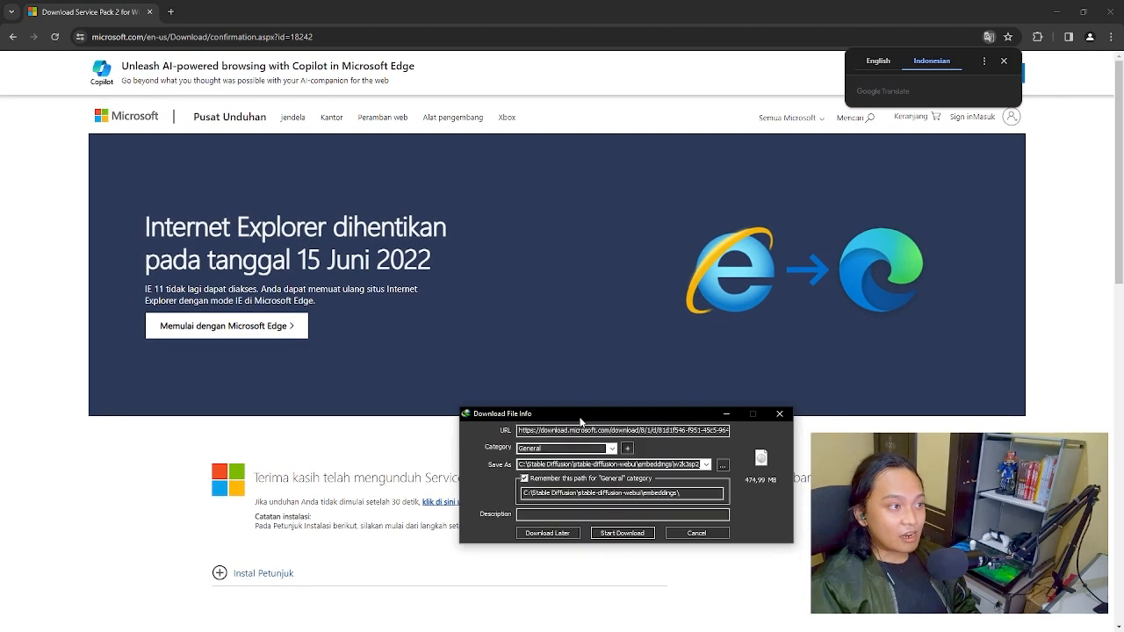
drag(576, 418, 587, 311)
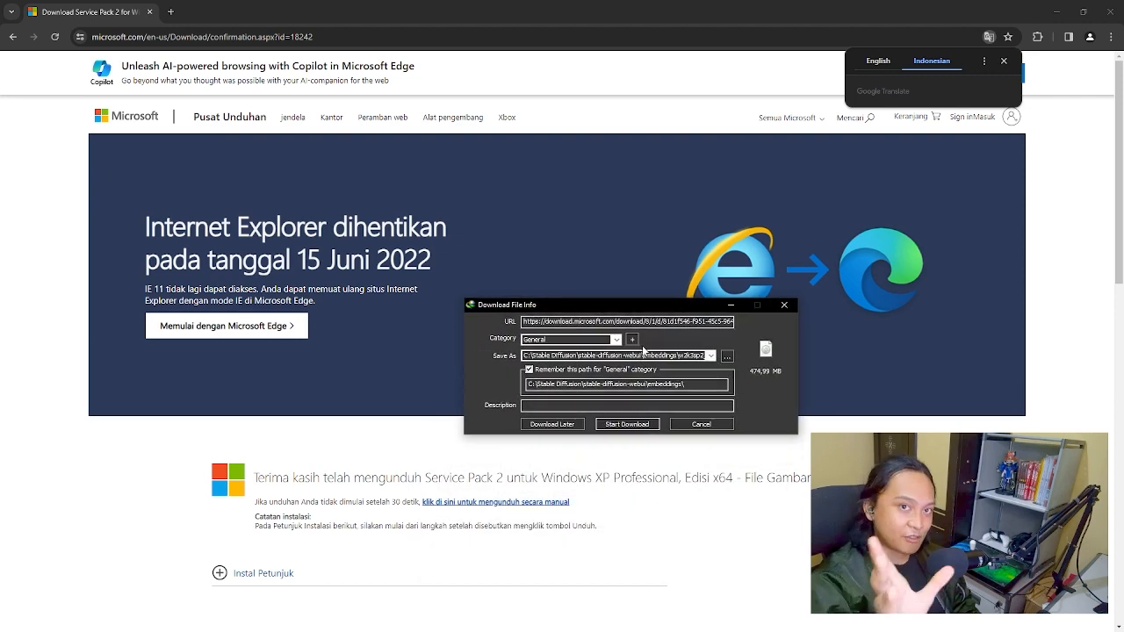
click(642, 429)
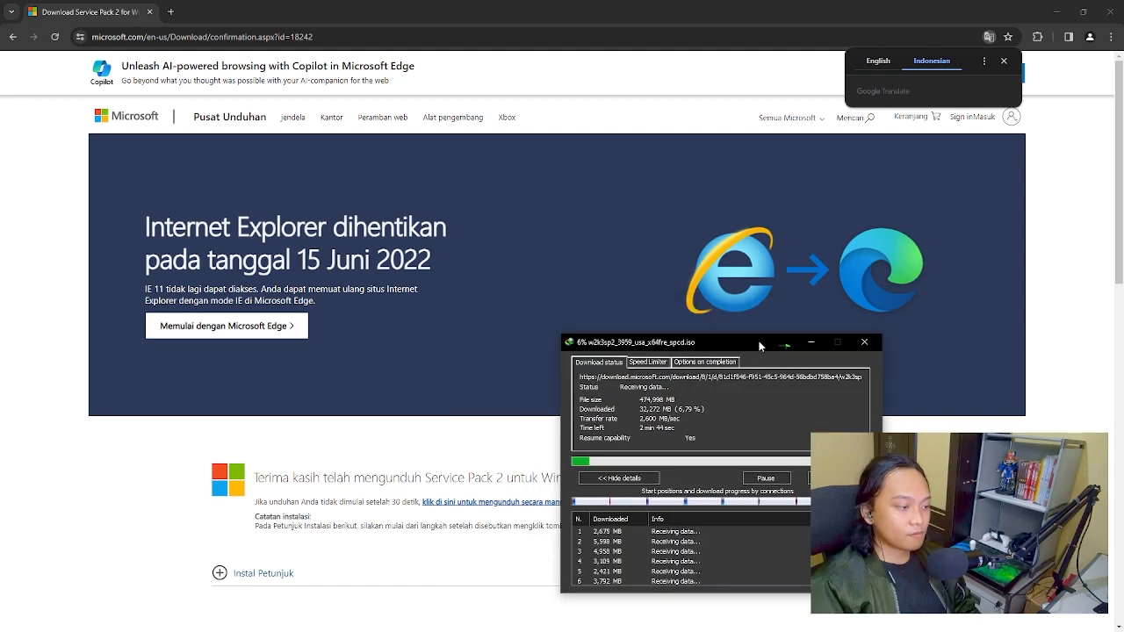
drag(759, 341, 769, 309)
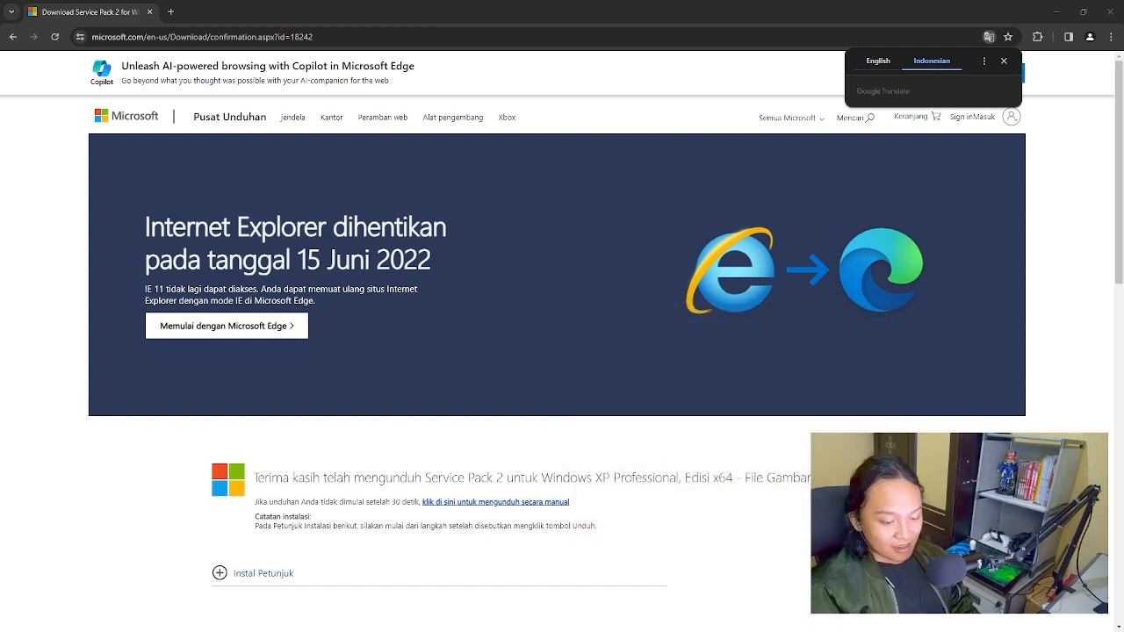
Minimize the browser, open the OS folder on the desktop, and arrange it beside the VirtualBox Manager window.
click(1057, 12)
drag(702, 208, 879, 256)
click(373, 356)
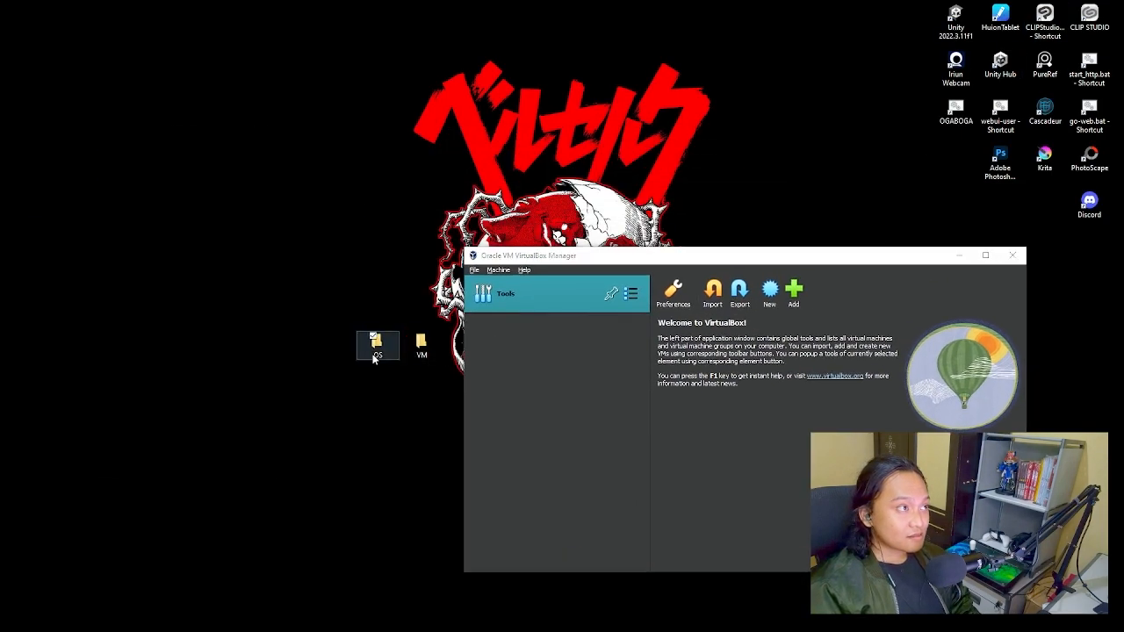
drag(329, 231, 169, 167)
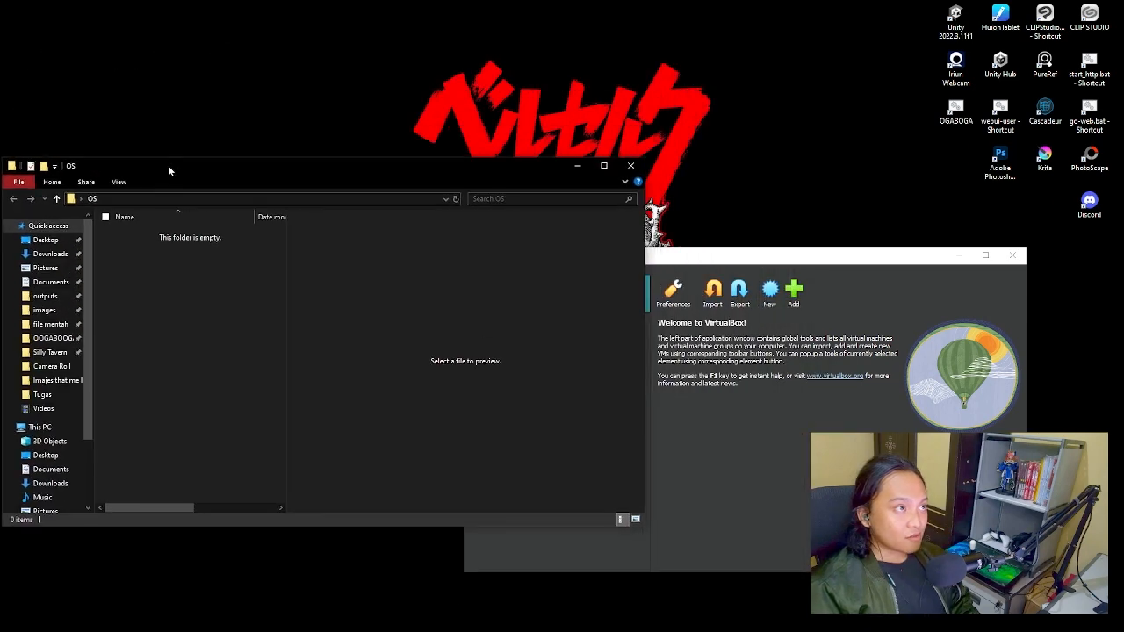
drag(723, 257, 808, 228)
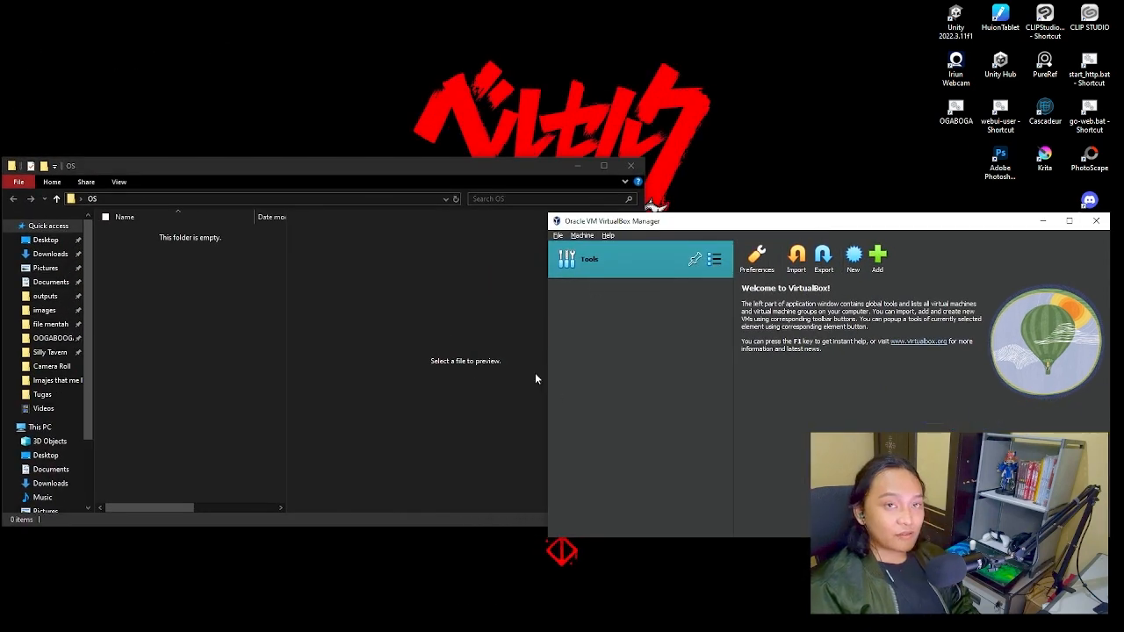
Paste the w2k3sp2_3959_usa_x64fre_spcd.iso file into the OS folder and return to VirtualBox Manager.
click(199, 384)
key(ctrl+v)
click(688, 405)
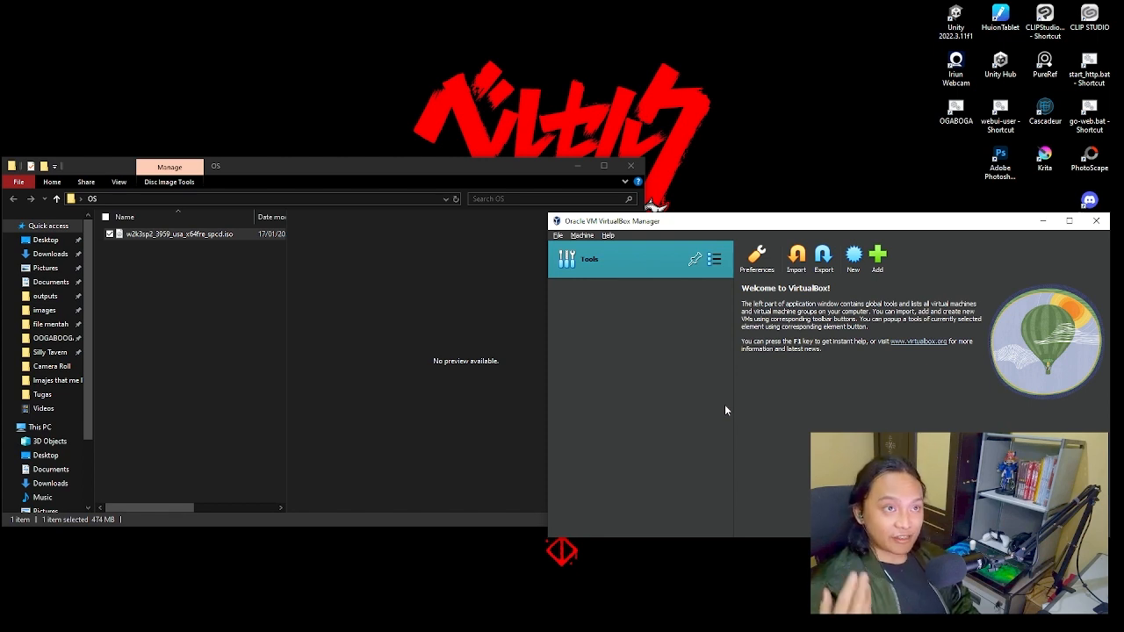
Start creating a new virtual machine and name it WINDOWS EXP.
click(854, 260)
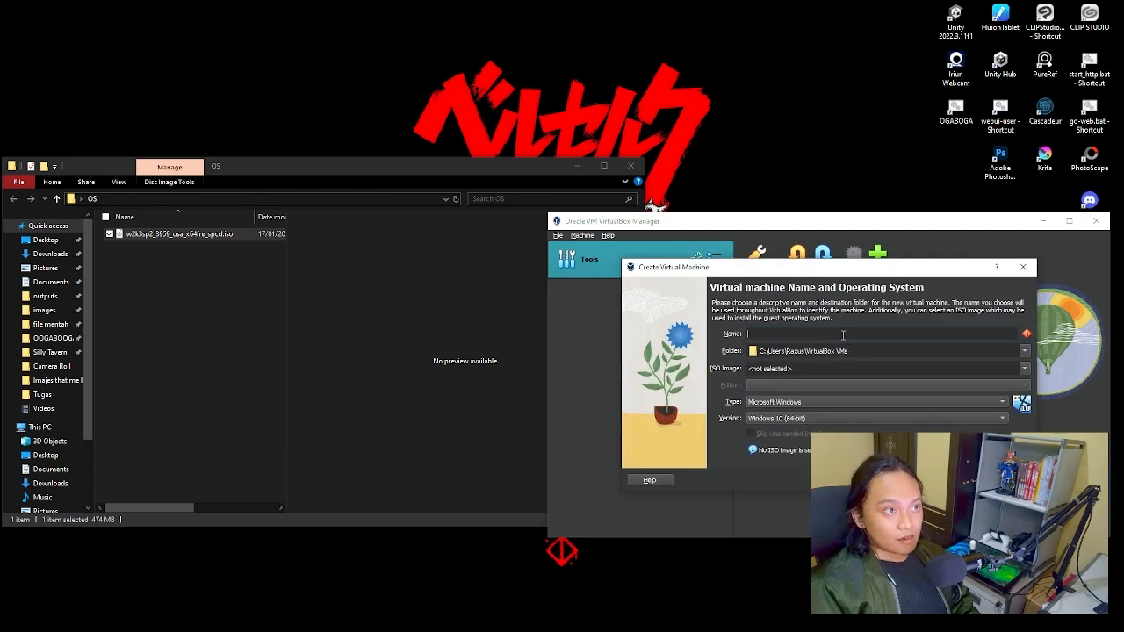
text(WI)
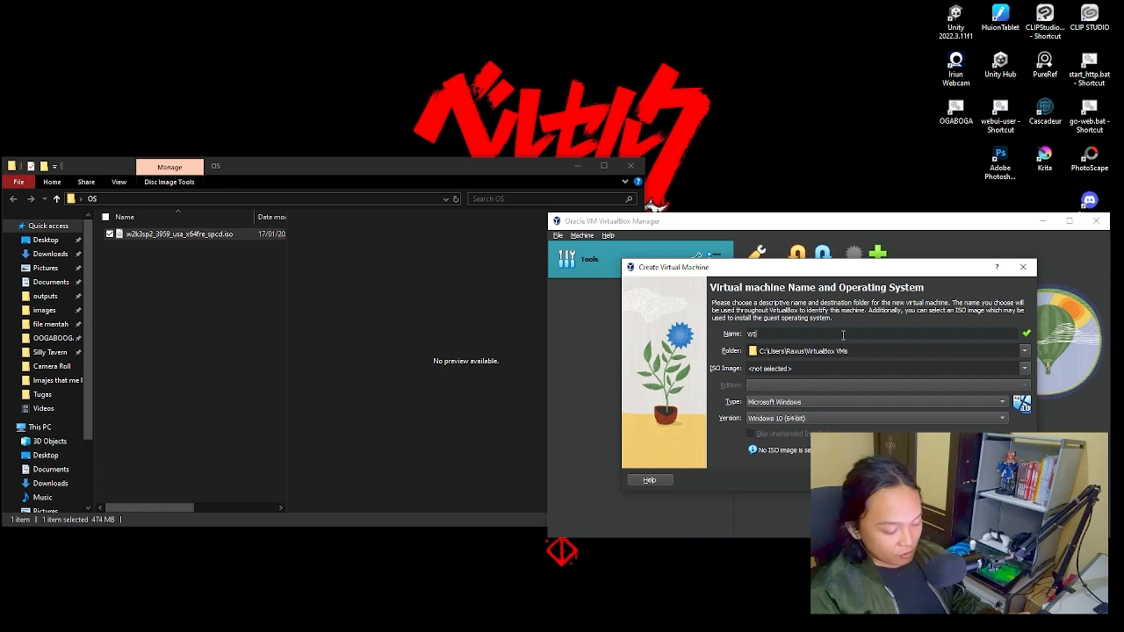
text(NDOWS )
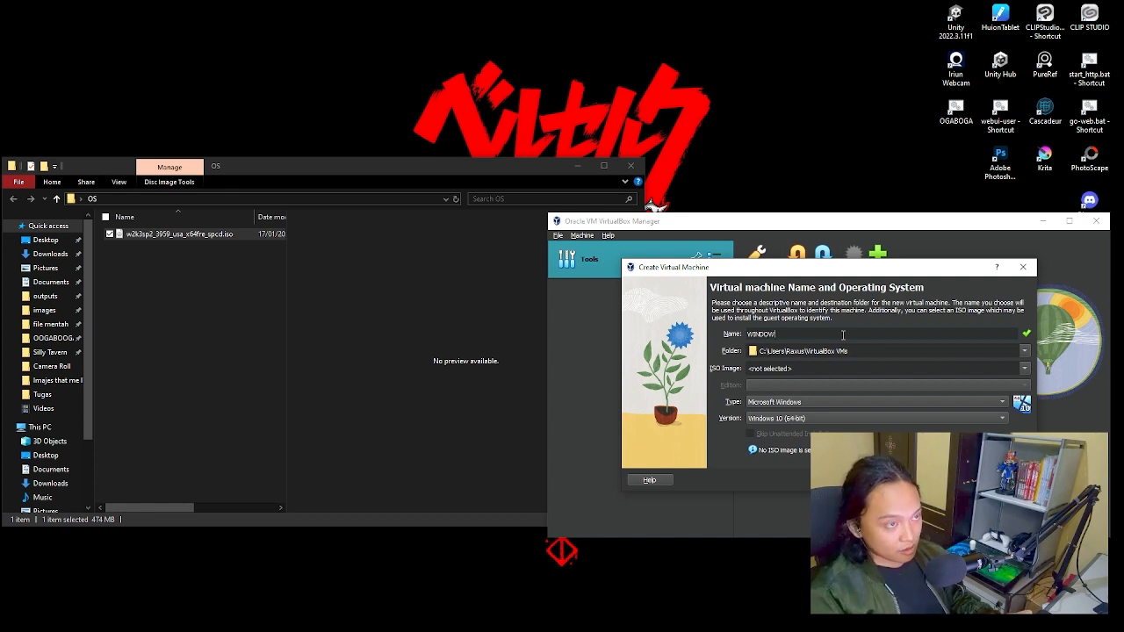
text(E)
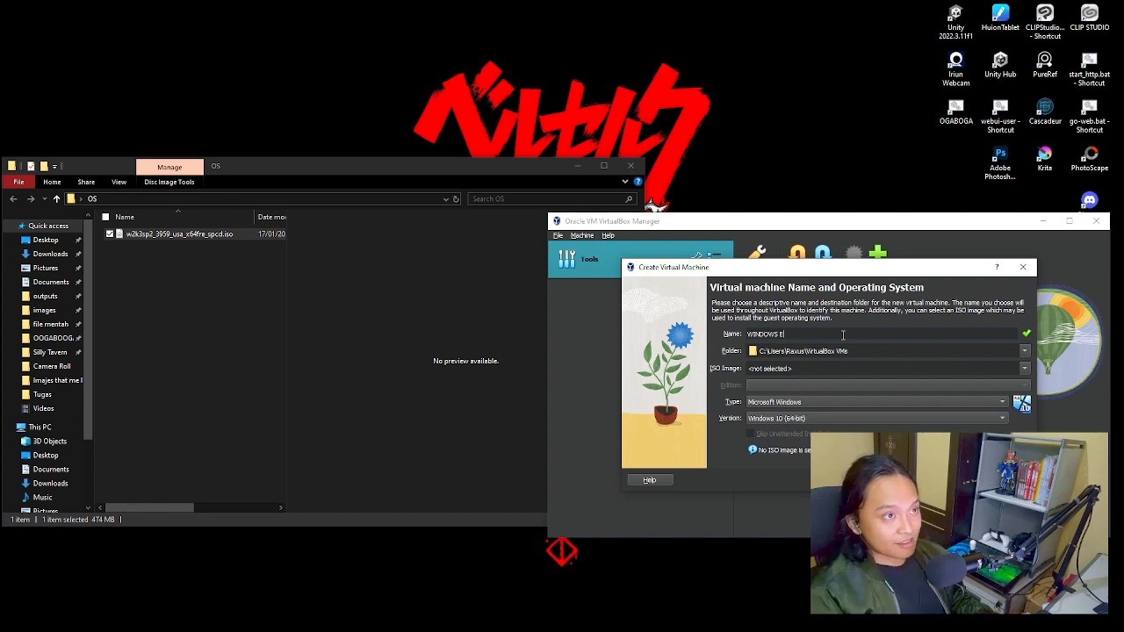
text(XP)
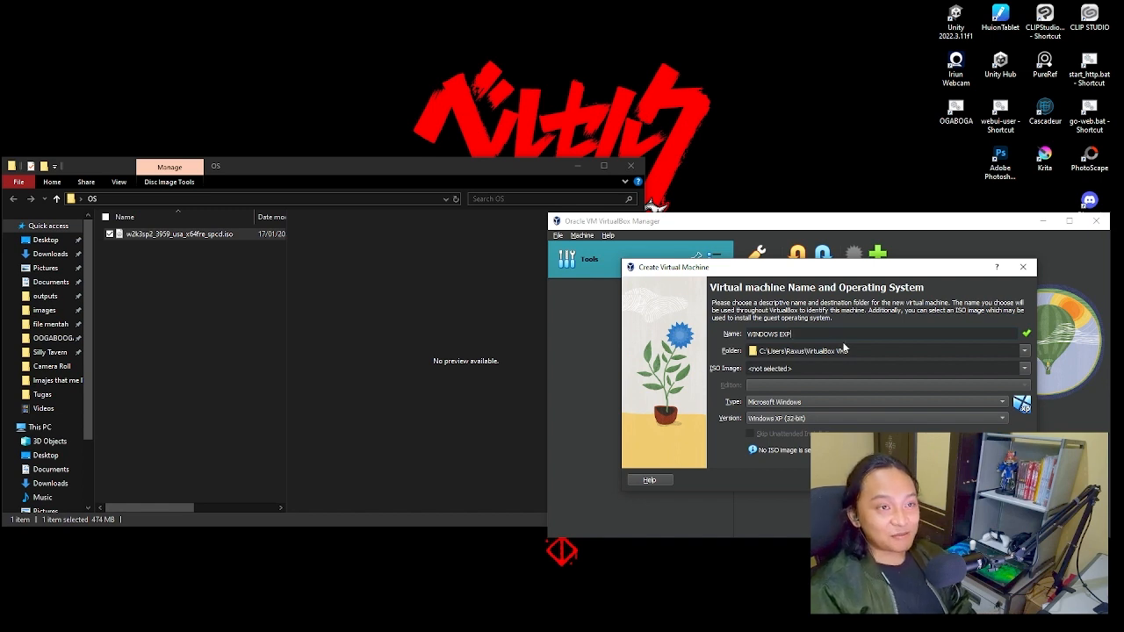
Choose w2k3sp2_3959_usa_x64fre_spcd.iso from the desktop's OS folder as the virtual machine's ISO image.
click(834, 370)
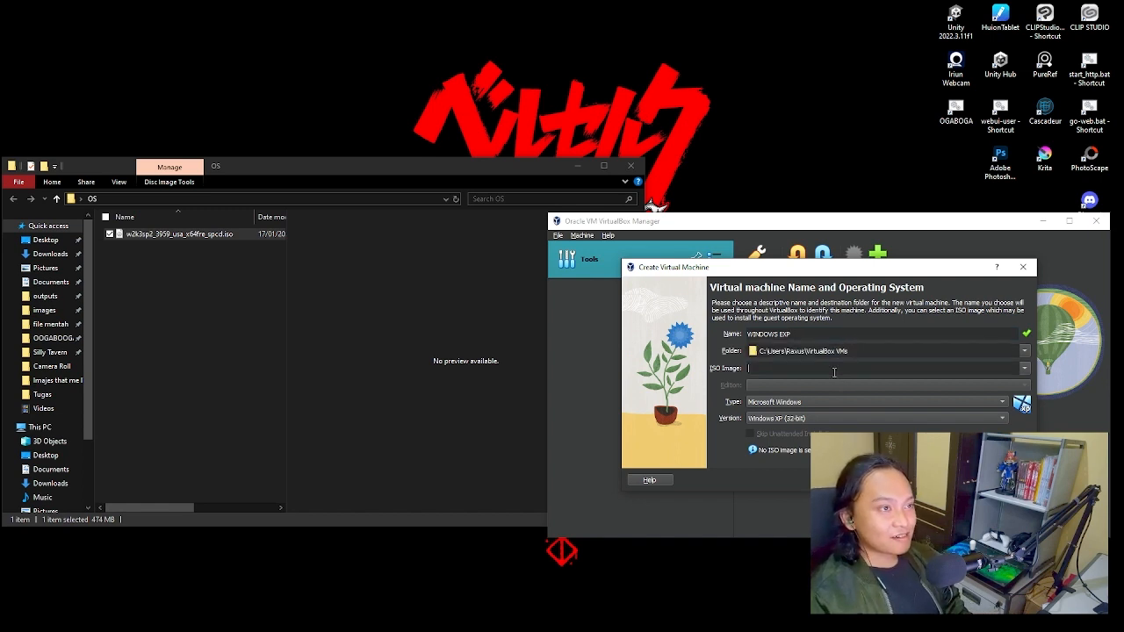
click(1026, 369)
click(1001, 397)
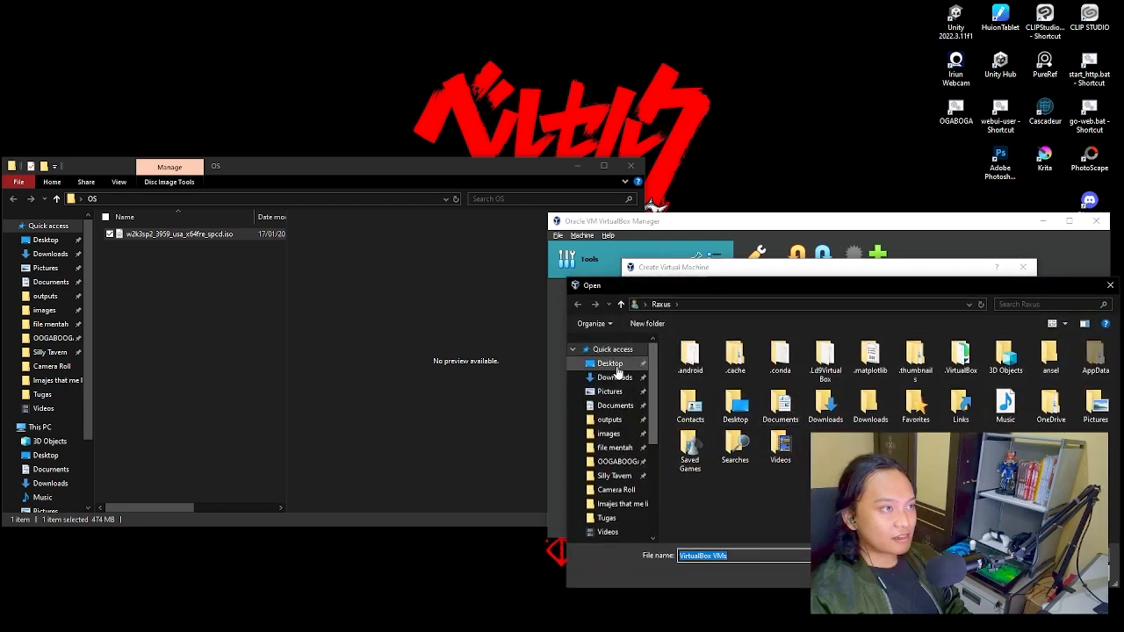
drag(692, 287, 245, 247)
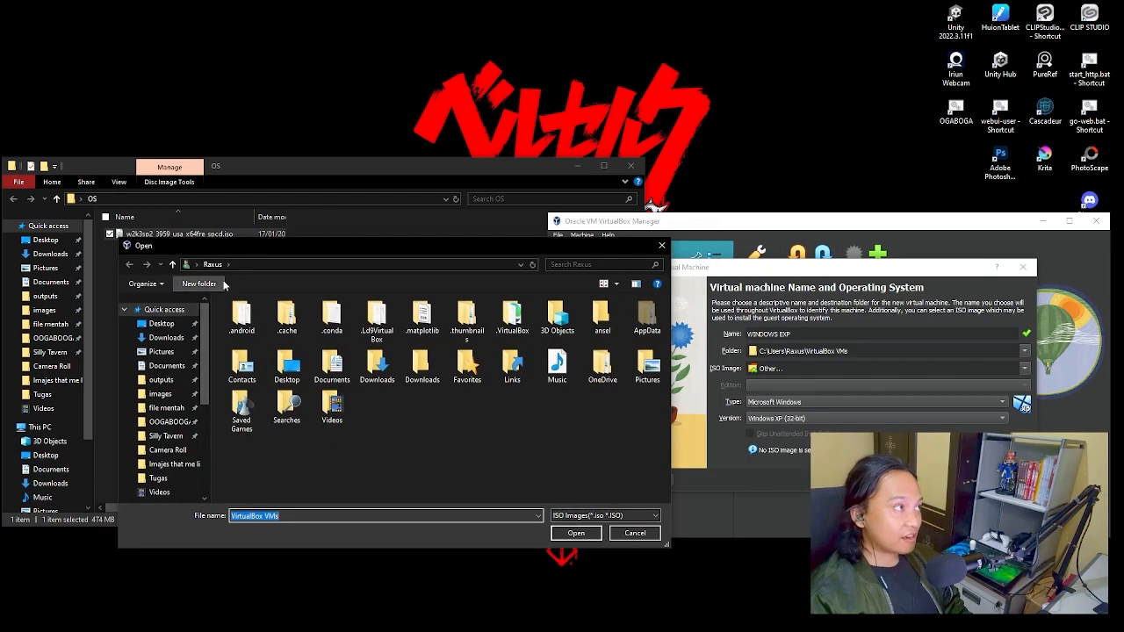
click(160, 323)
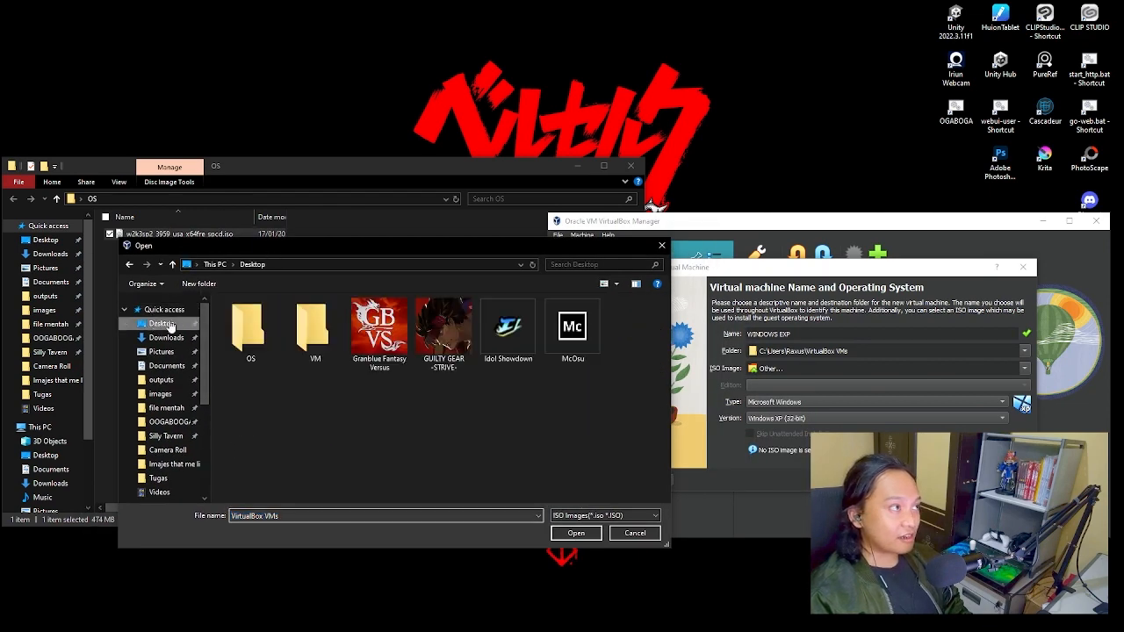
double_click(262, 336)
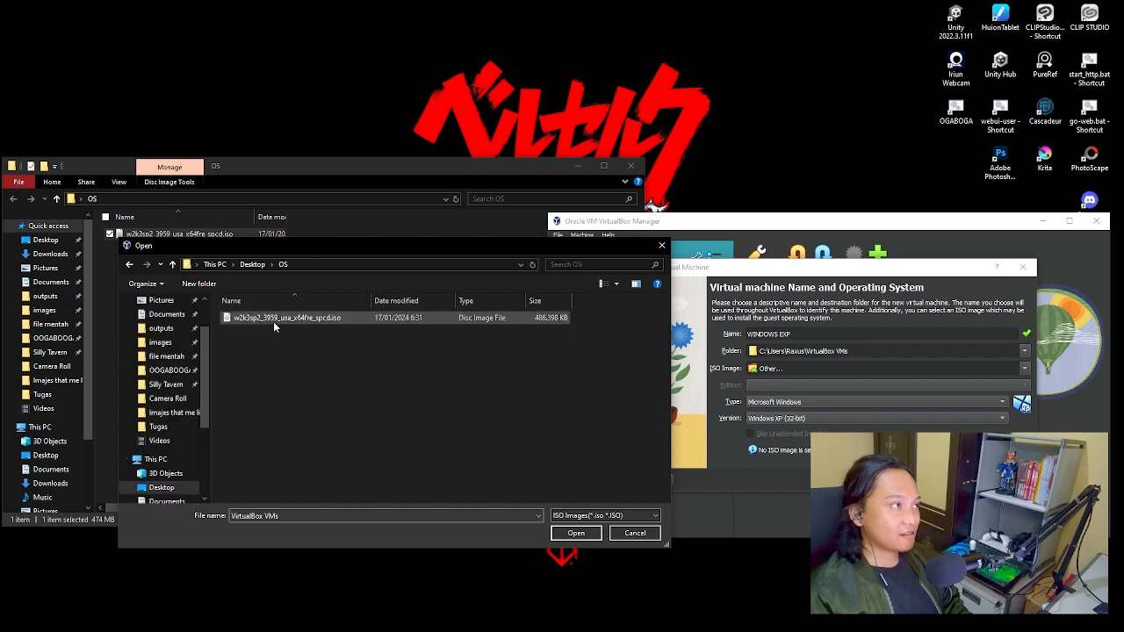
double_click(273, 321)
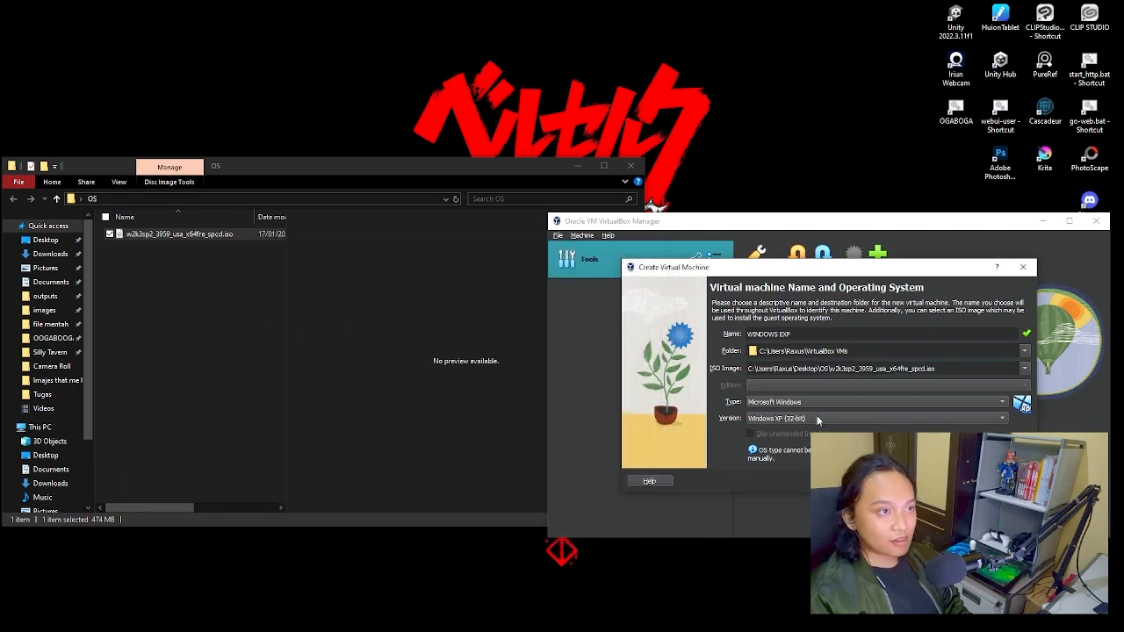
Check the guest operating system settings, keeping Microsoft Windows as the type and Windows XP (32-bit) as the version.
click(815, 420)
click(730, 448)
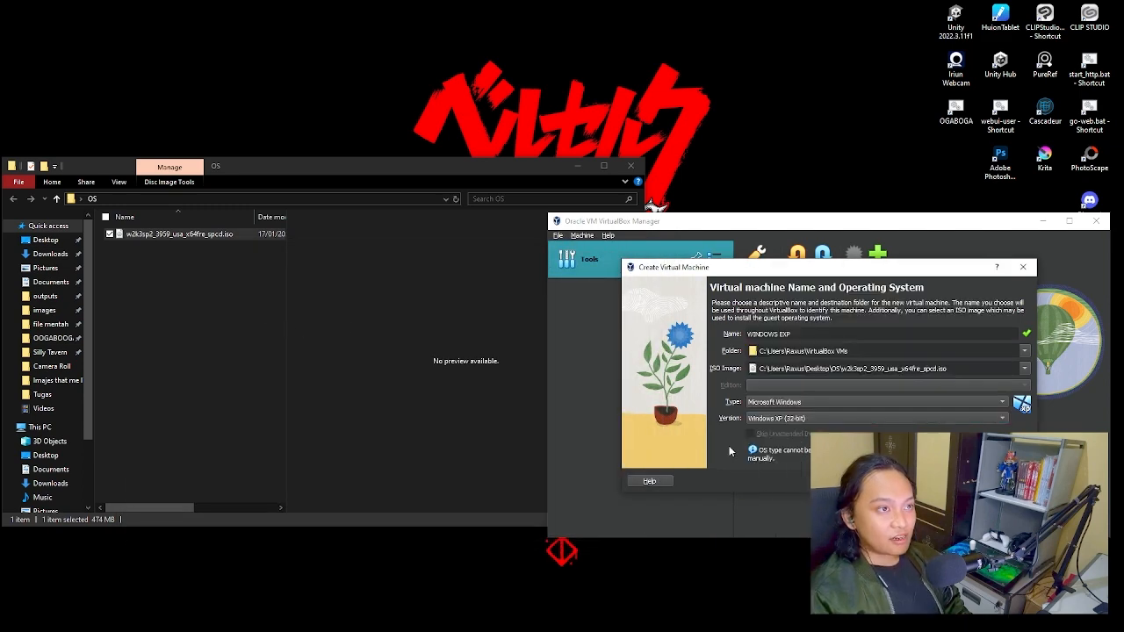
click(849, 399)
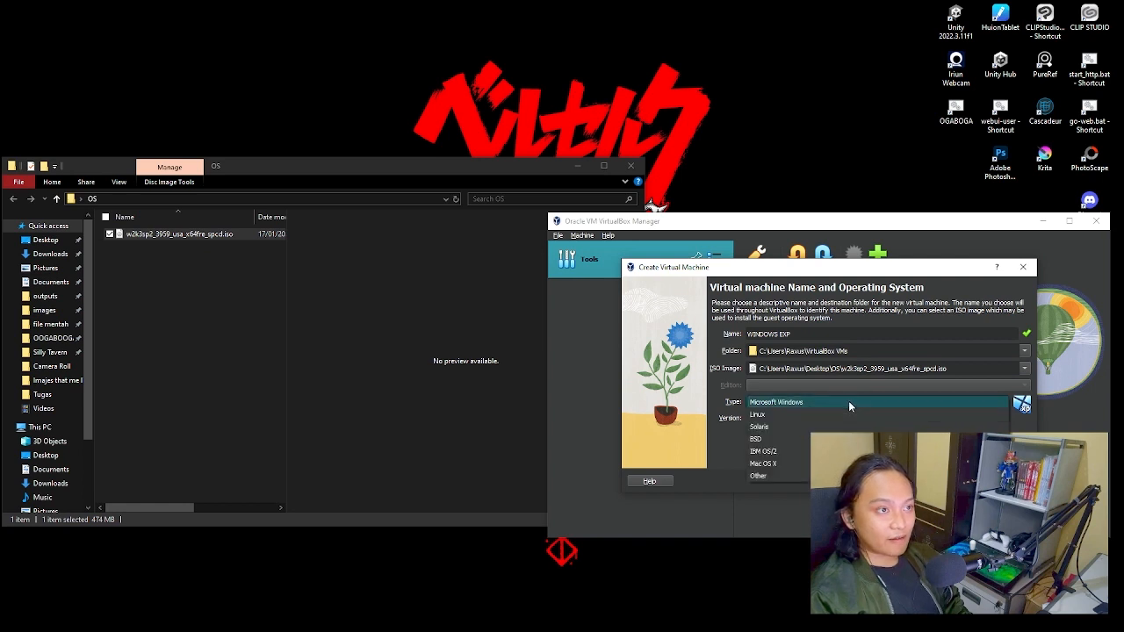
click(844, 399)
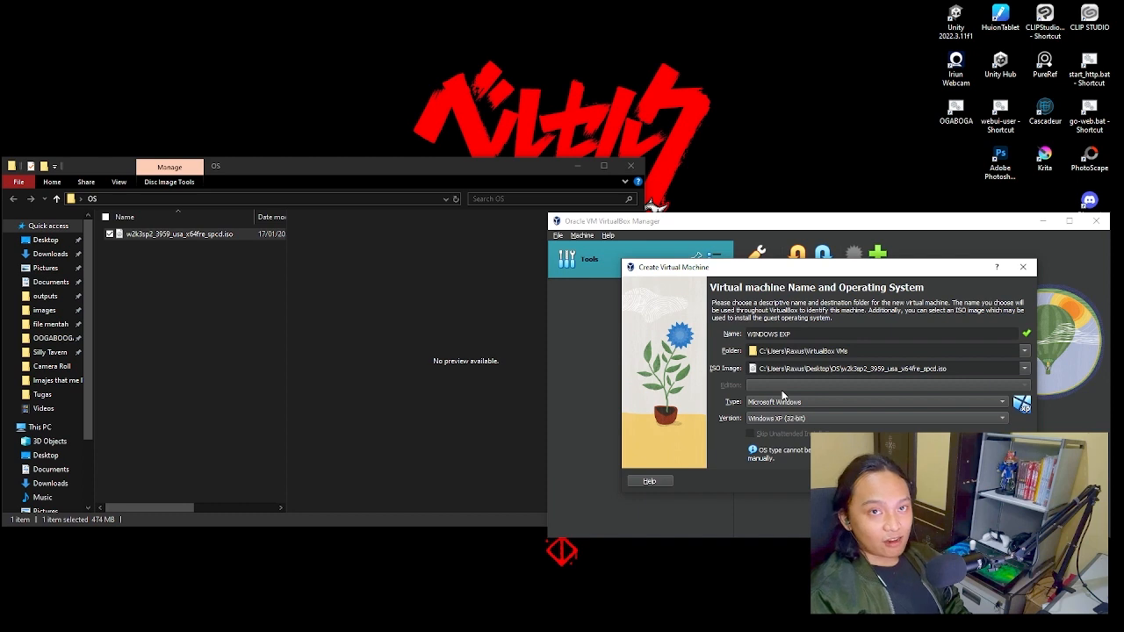
Continue to the hardware settings and give the virtual machine 2048 MB of base memory and 2 processors.
click(959, 481)
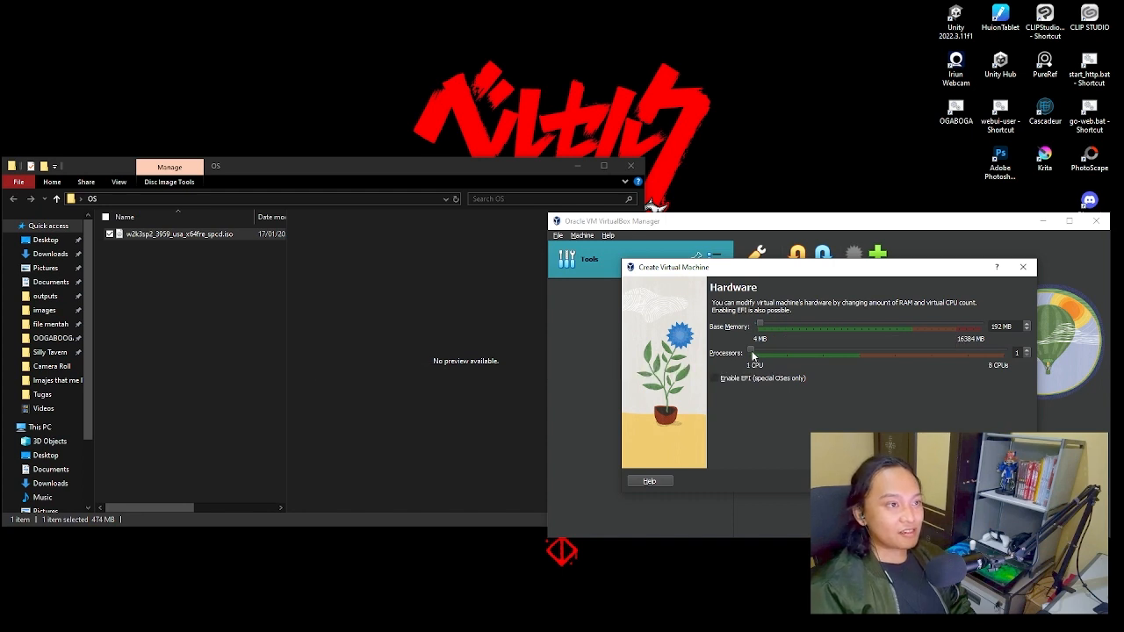
click(780, 353)
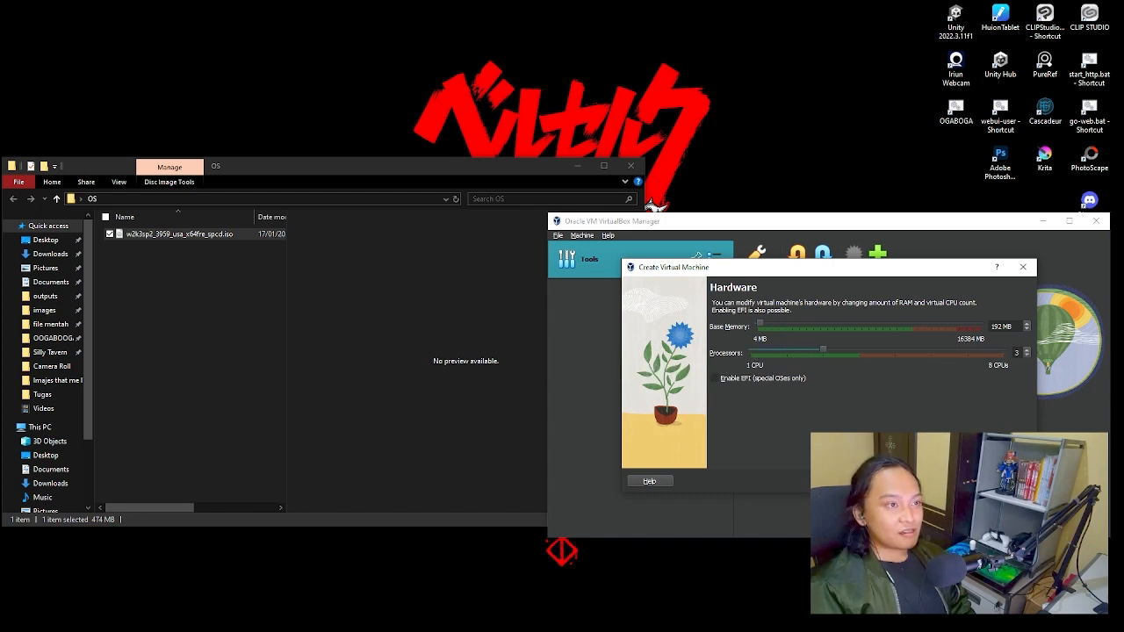
drag(825, 351, 785, 326)
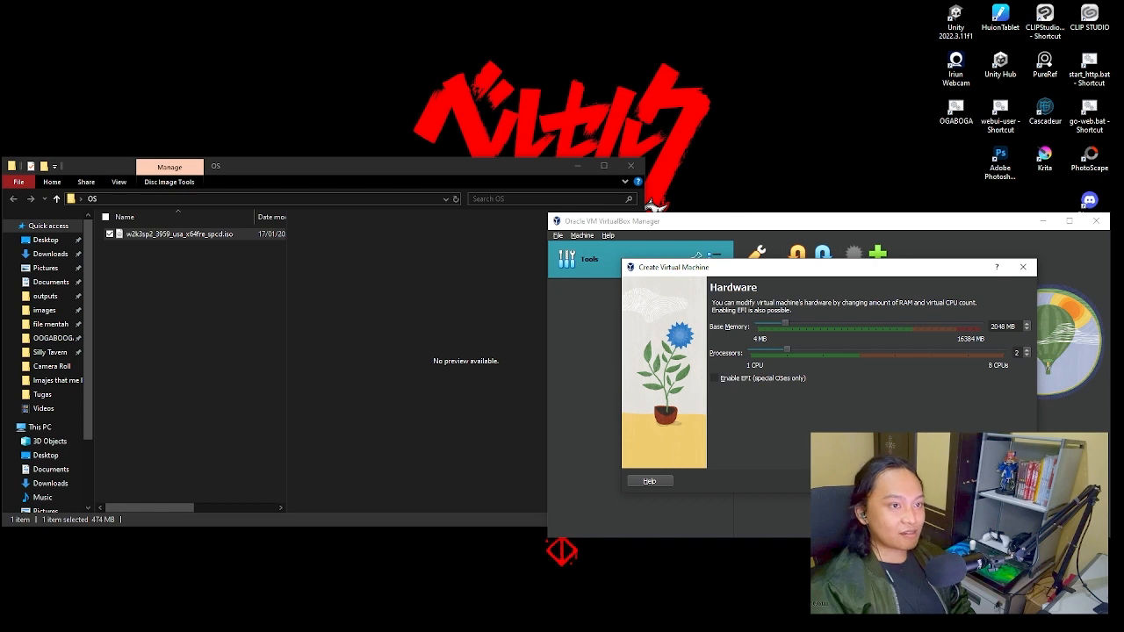
Keep the new 10 GB virtual hard disk without pre-allocation and finish creating the virtual machine.
click(958, 482)
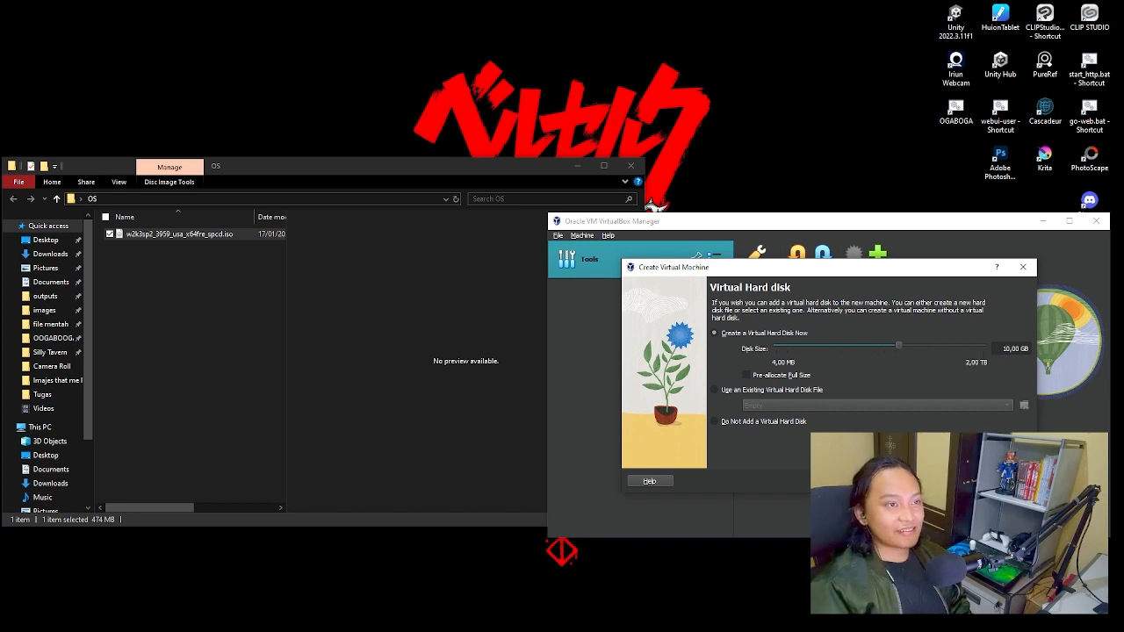
click(957, 482)
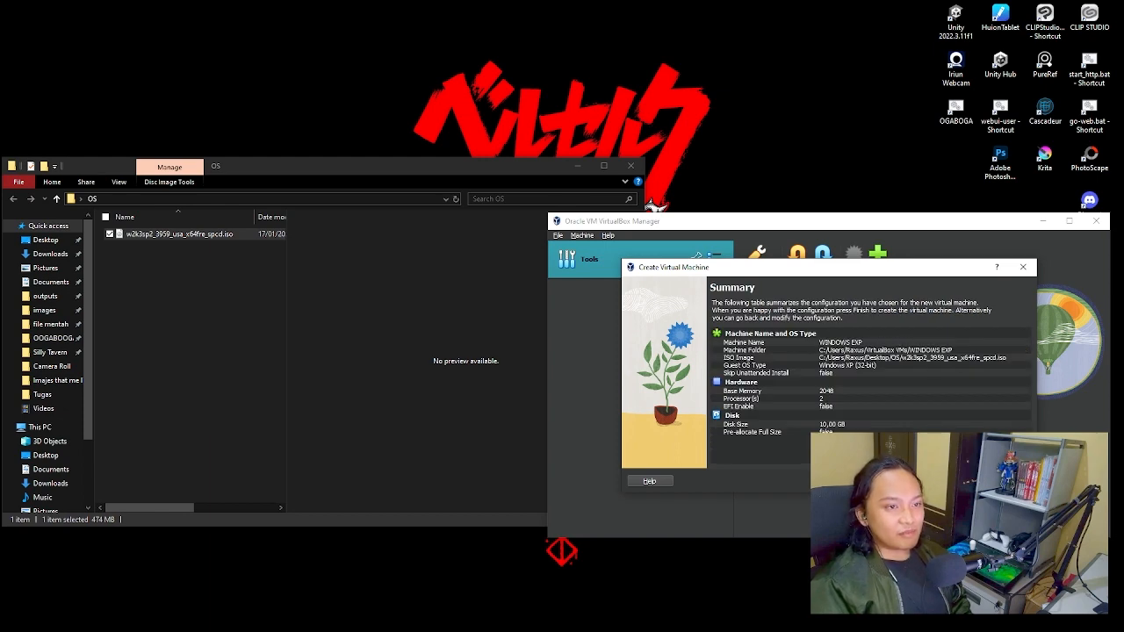
click(957, 481)
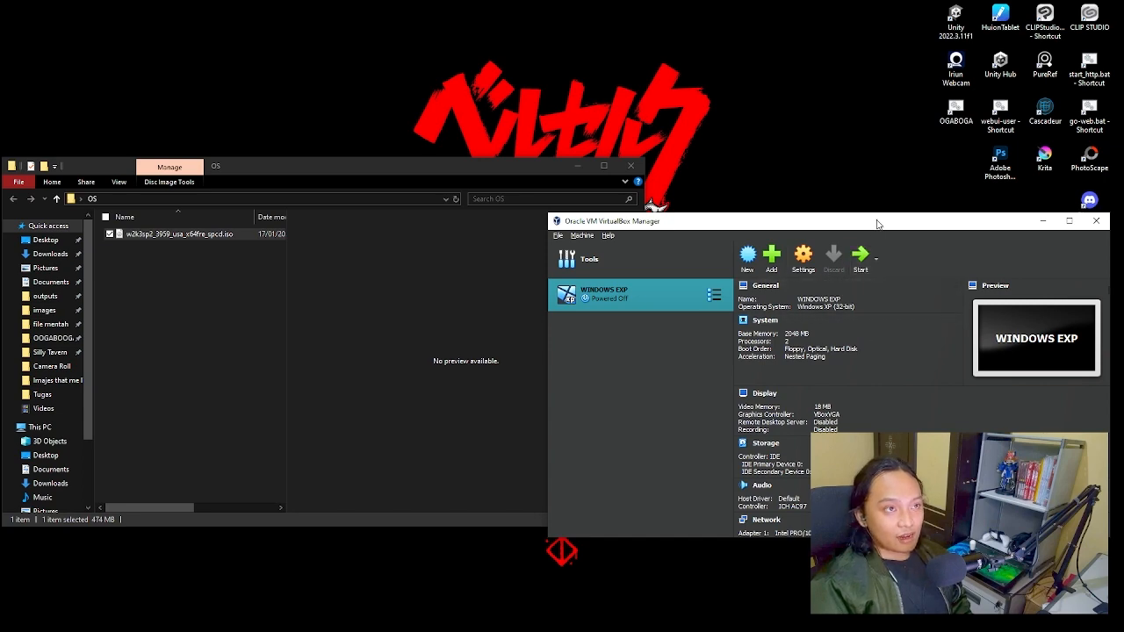
Start the WINDOWS EXP virtual machine and maximize its window.
drag(878, 224, 766, 211)
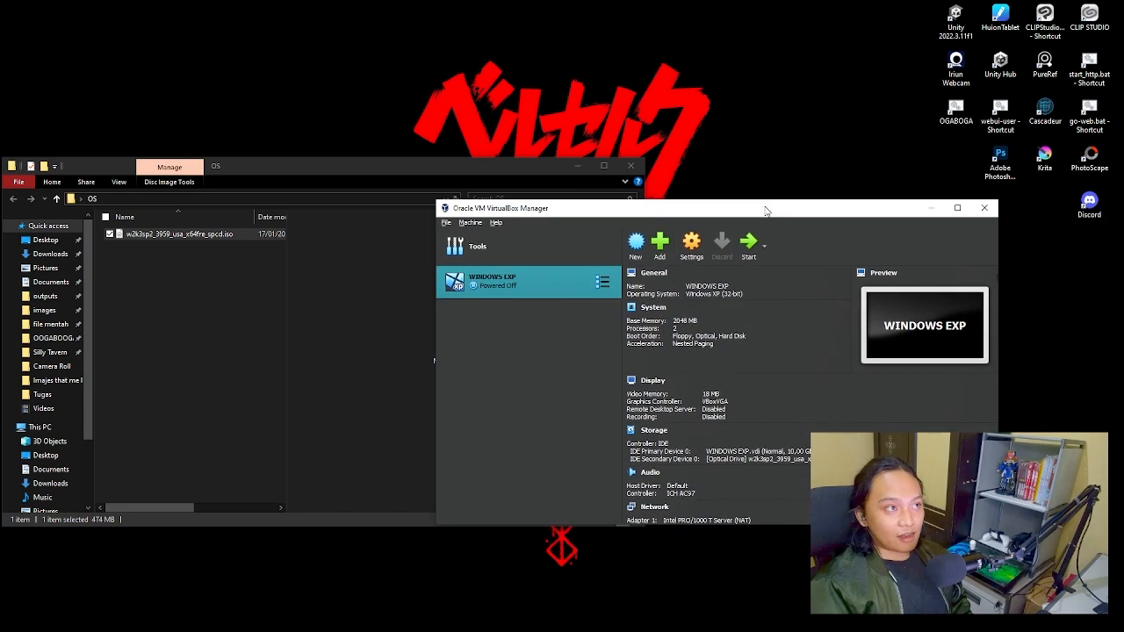
click(753, 249)
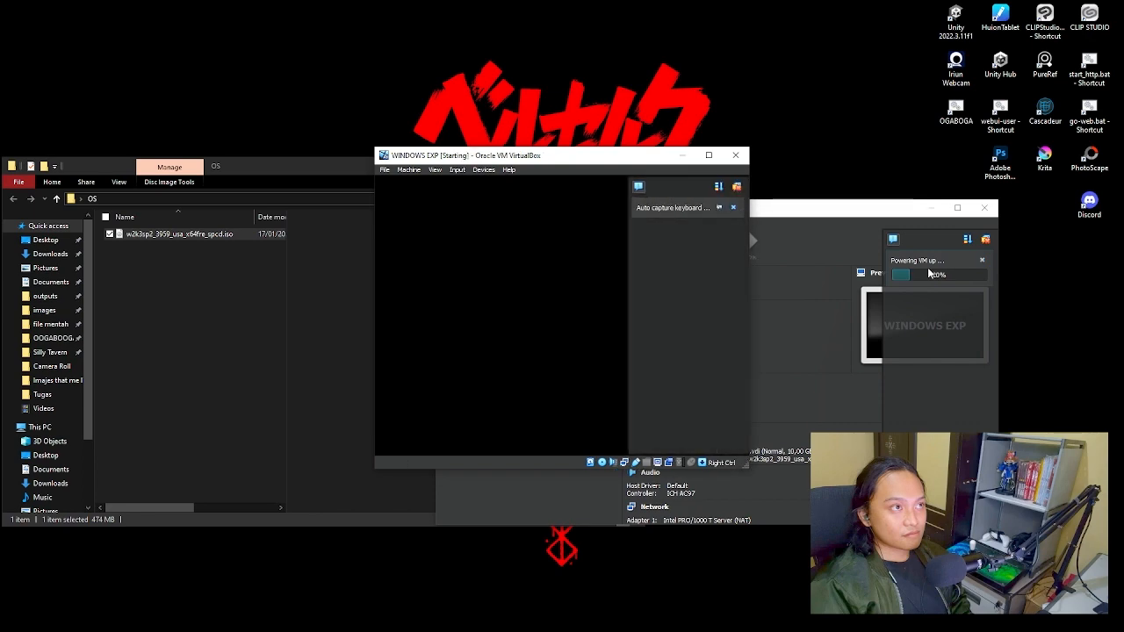
click(709, 155)
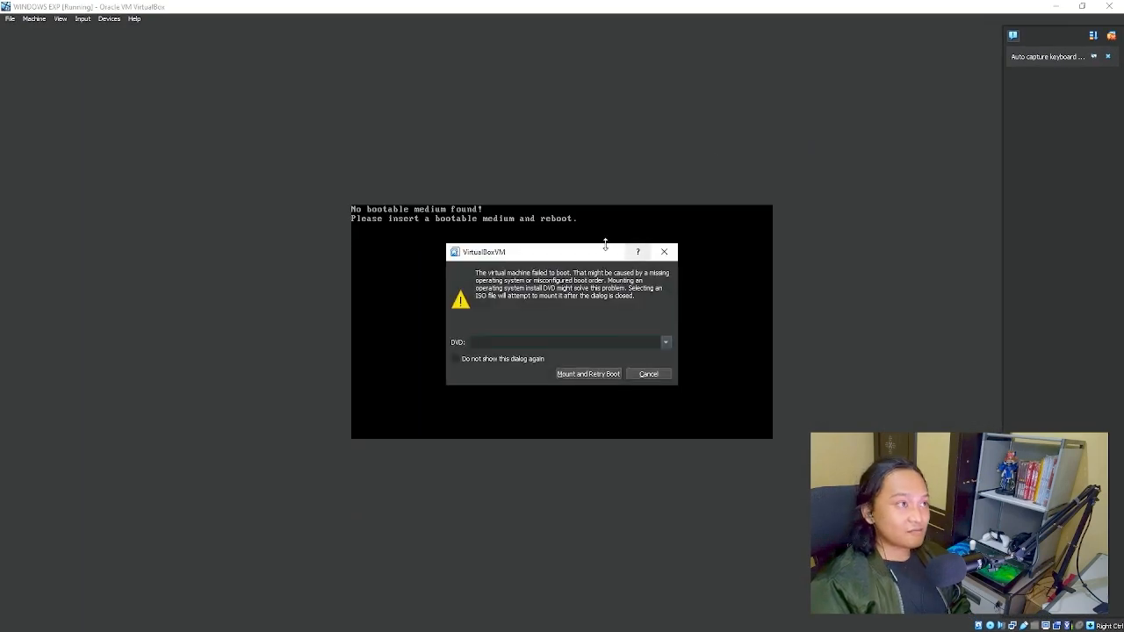
Select w2k3sp2_3959_usa_x64fre_spcd.iso as the DVD in the failed-boot dialog, then mount it and retry the boot.
drag(605, 246, 708, 230)
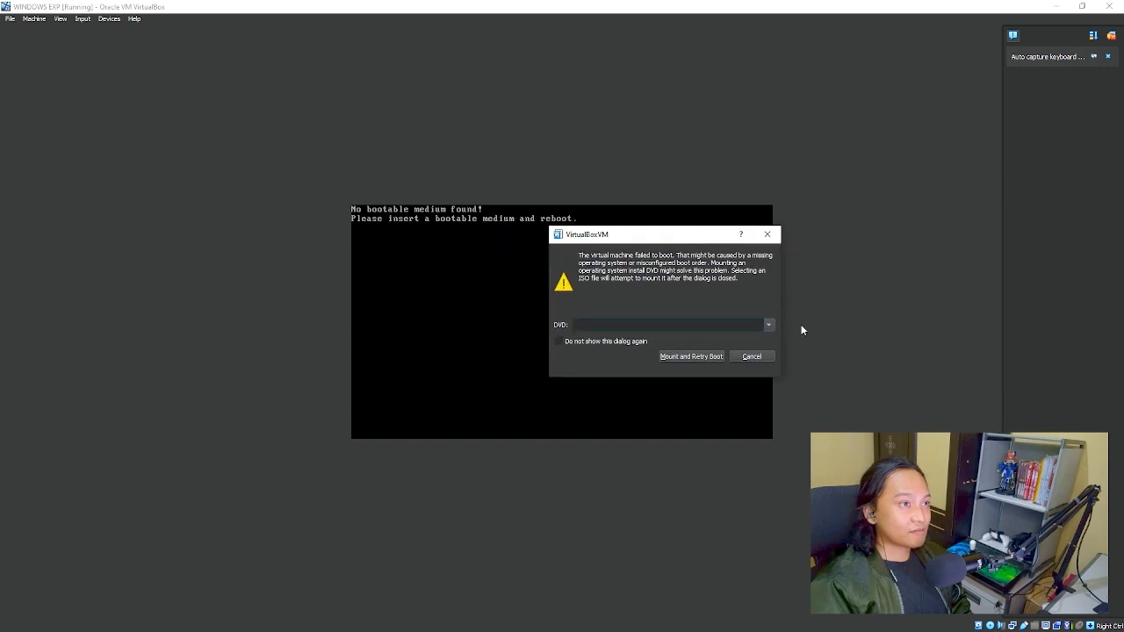
click(769, 325)
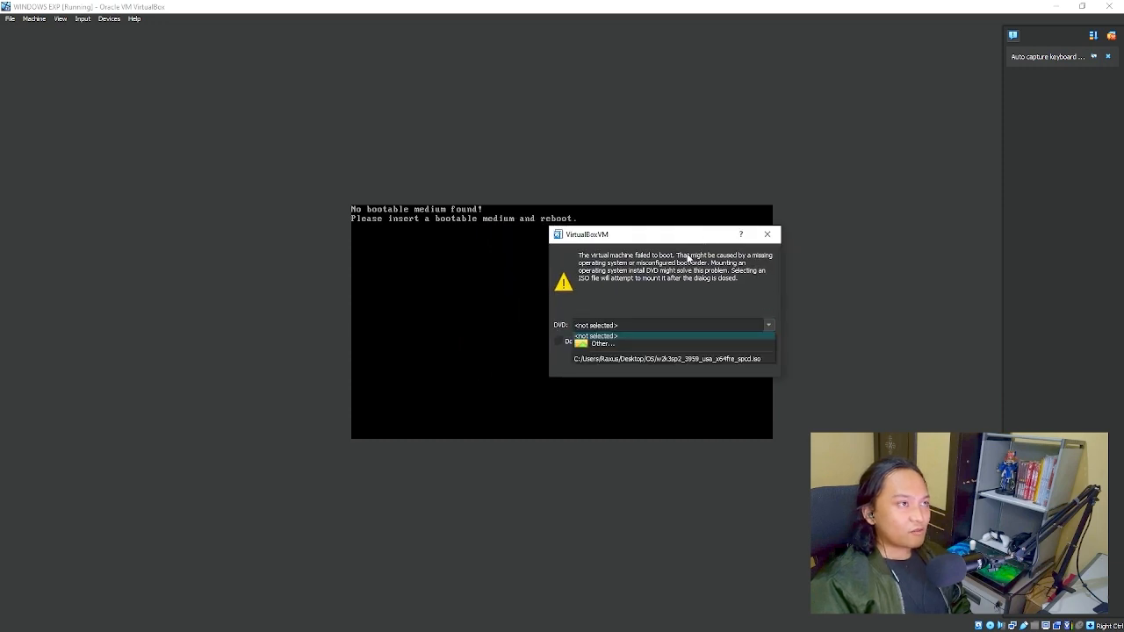
click(690, 258)
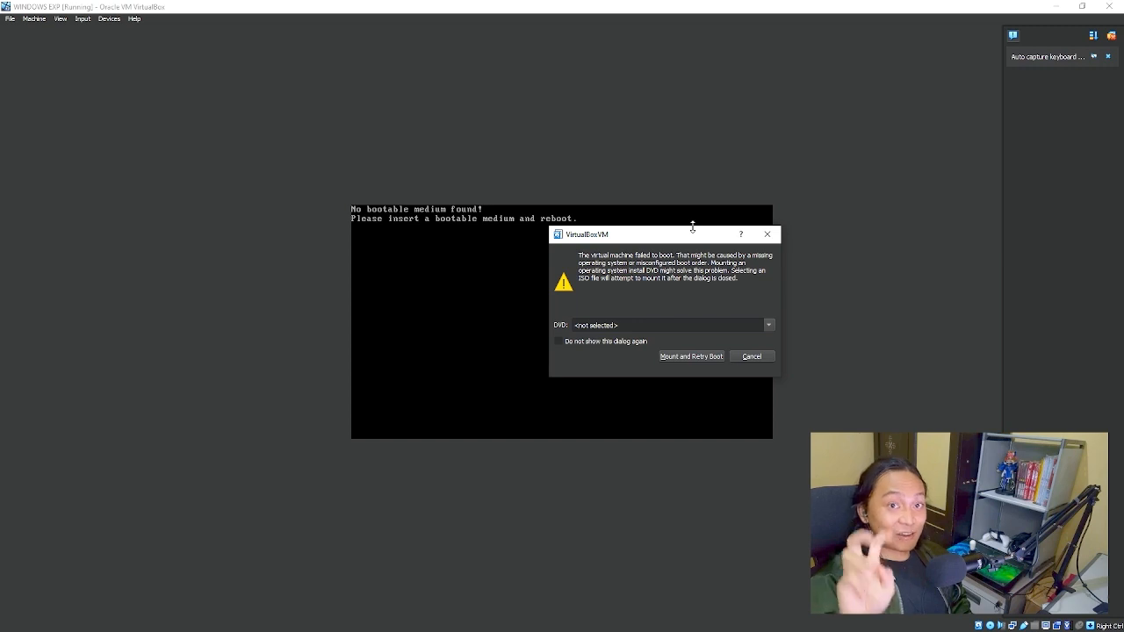
click(769, 326)
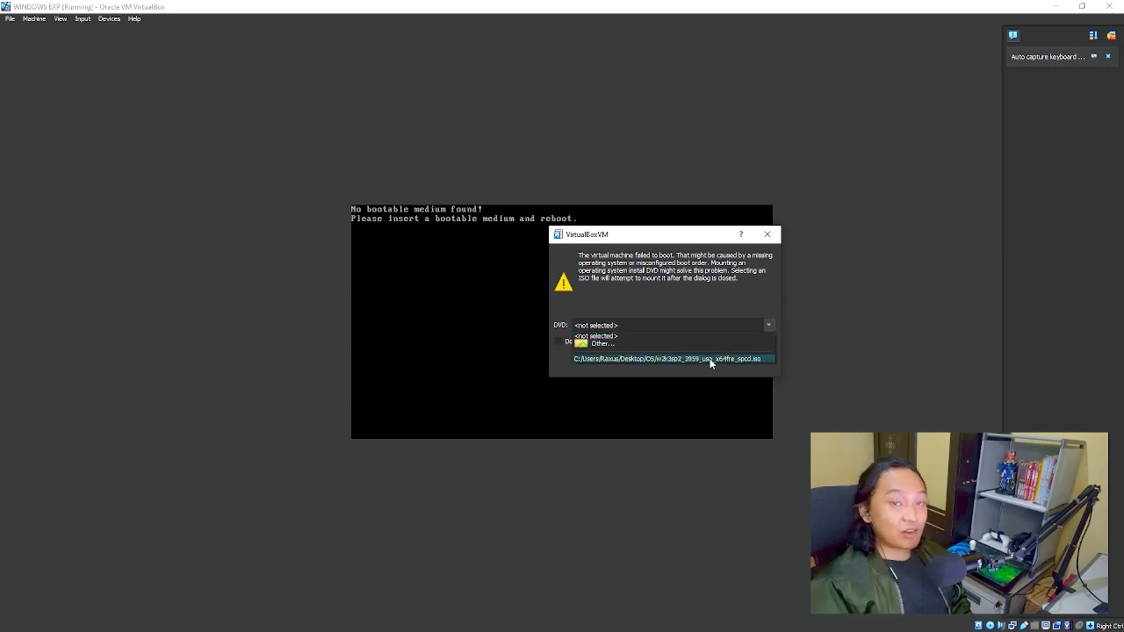
click(669, 359)
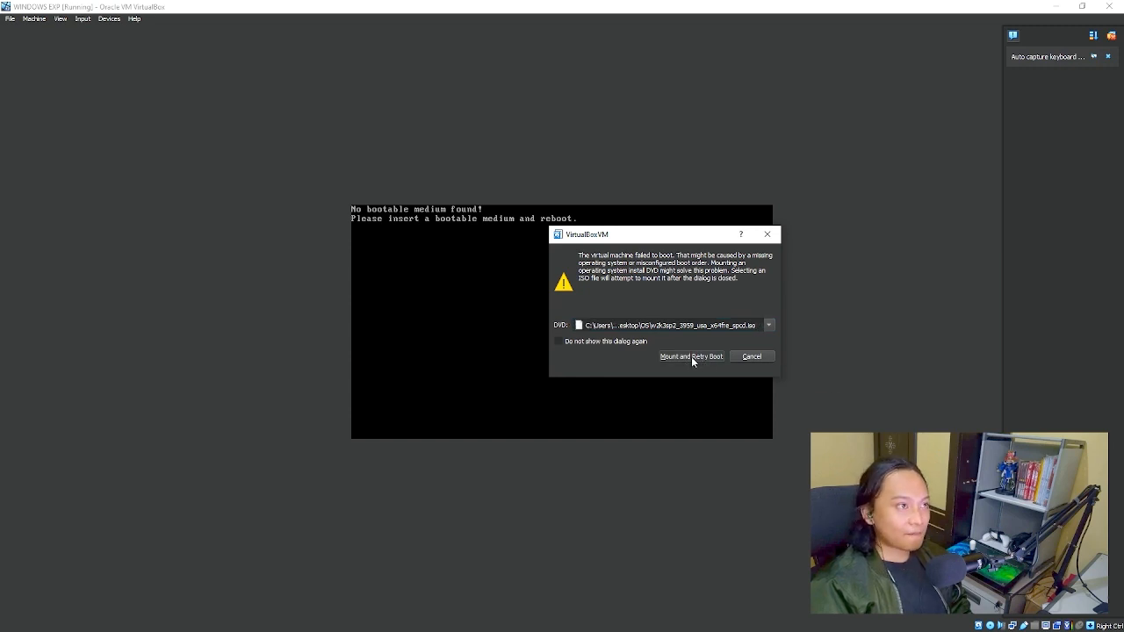
click(691, 356)
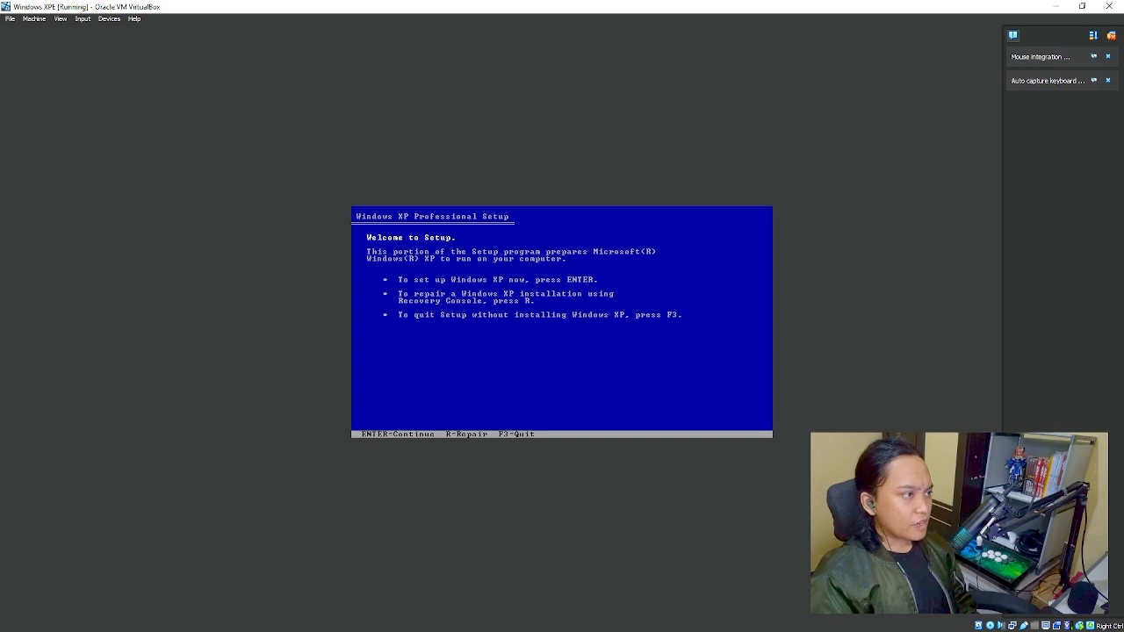
Begin the Windows XP Professional setup and accept the licensing agreement.
key(Return)
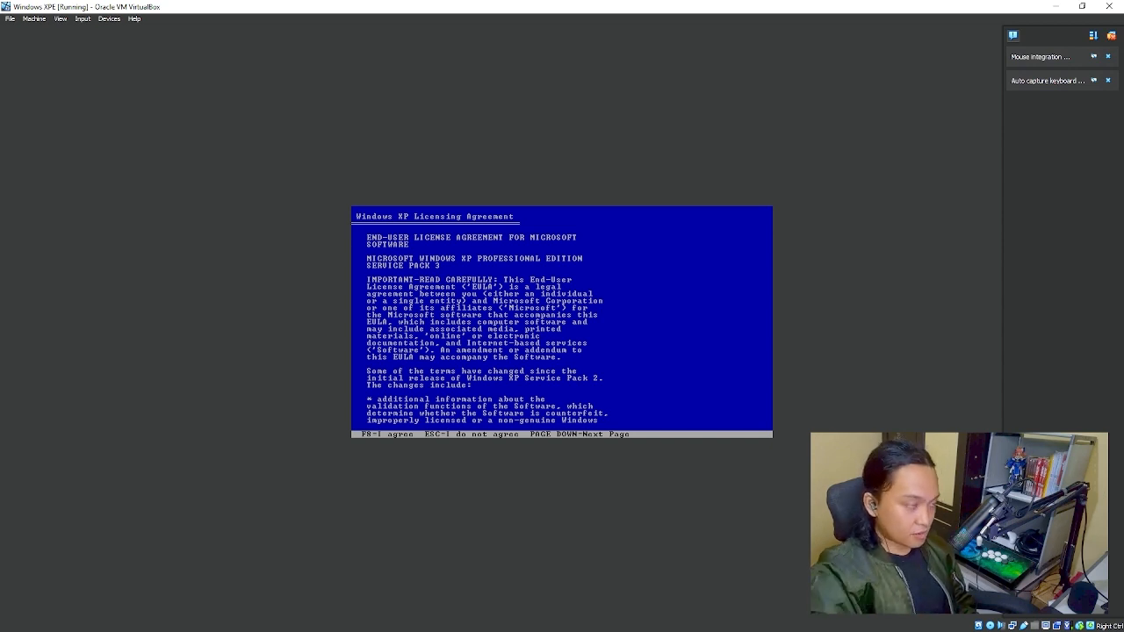
key(F8)
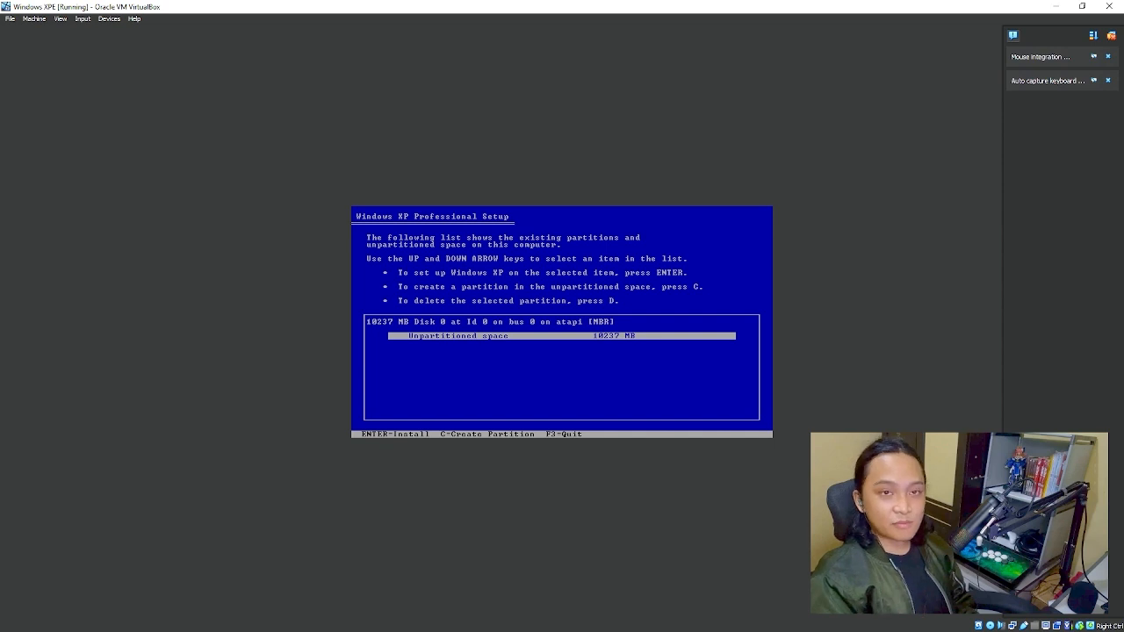
Set up Windows XP on the unpartitioned space and format the new partition using the full NTFS file system.
key(Return)
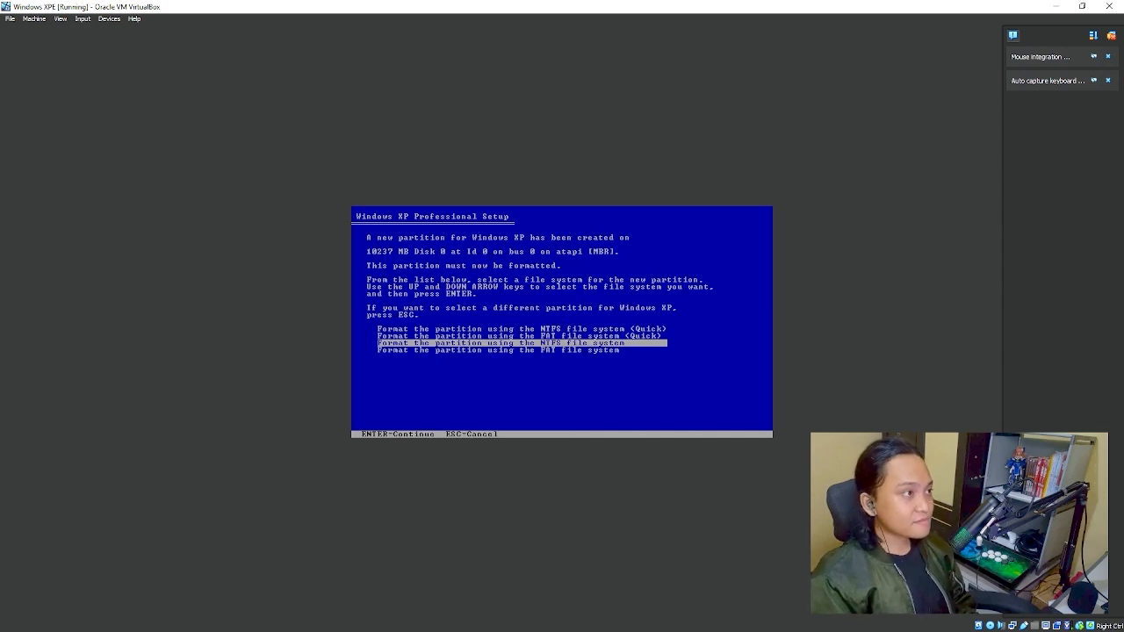
key(Up)
key(Up)
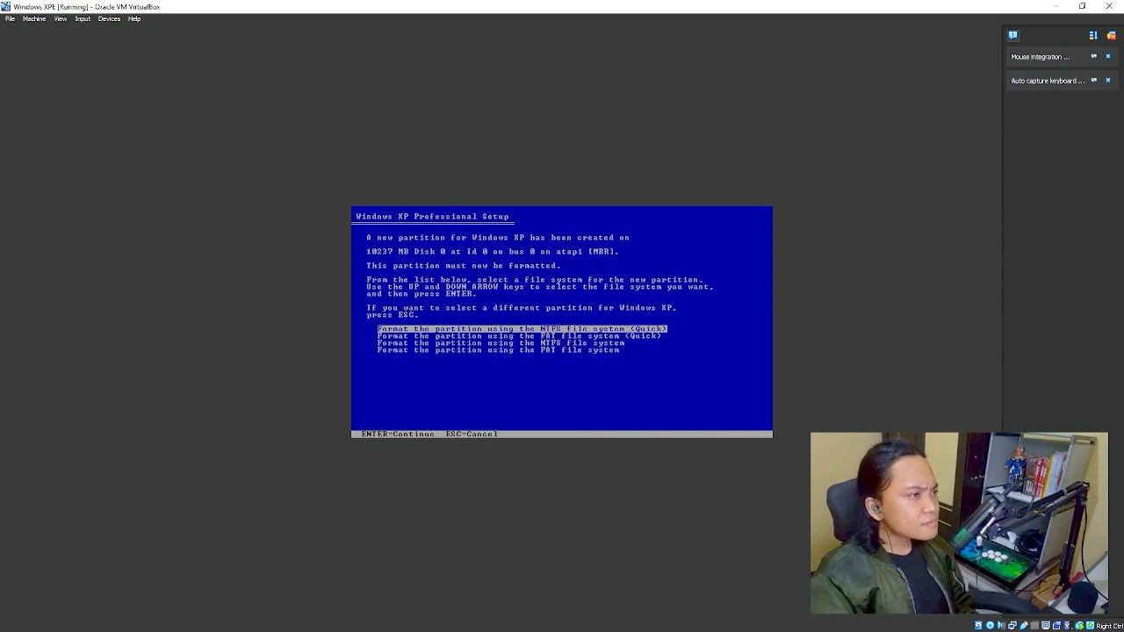
key(Down)
key(Down)
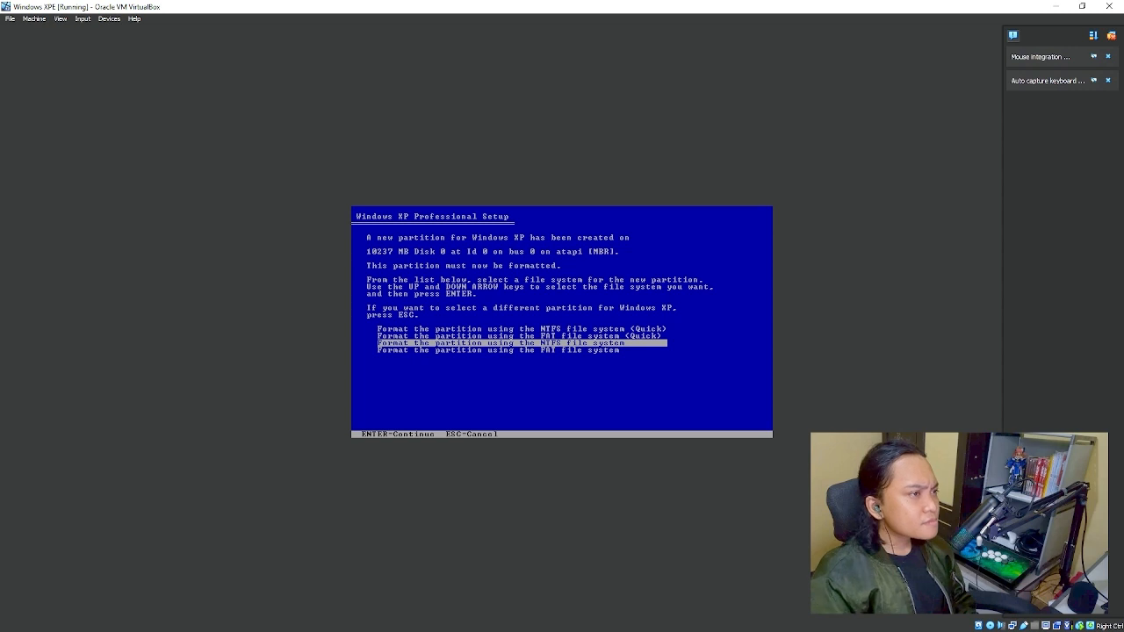
key(Return)
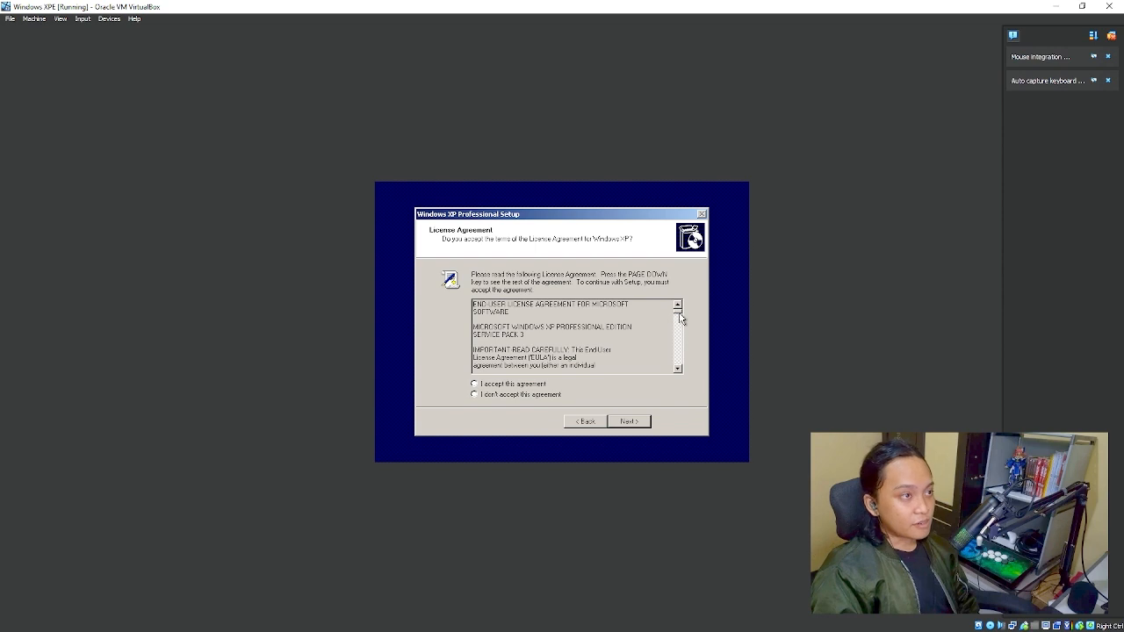
Scroll through the Windows XP Professional license agreement, accept it and continue the setup.
click(680, 343)
click(519, 384)
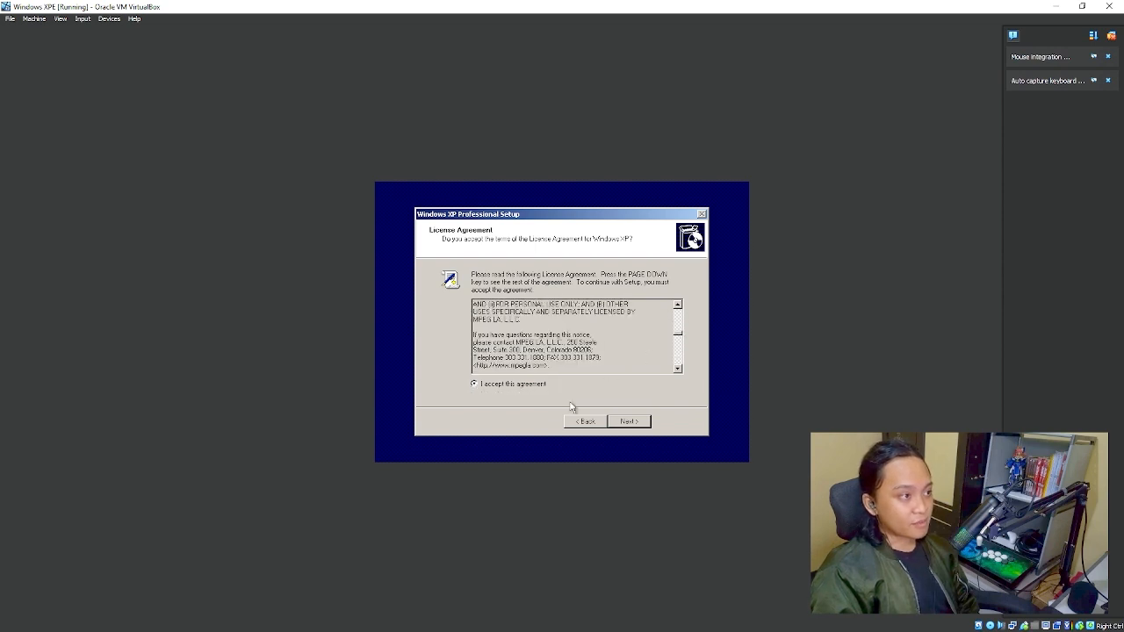
click(629, 423)
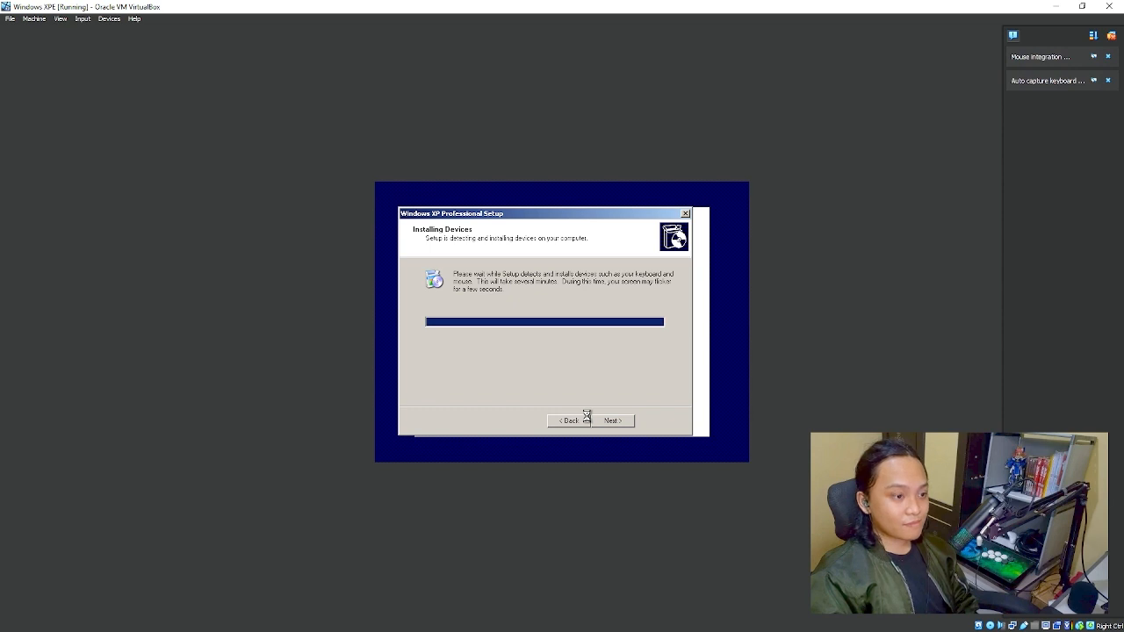
Accept English (United States) as the regional format and (GMT-06:00) Central Time (US & Canada) as the time zone.
drag(625, 215, 650, 216)
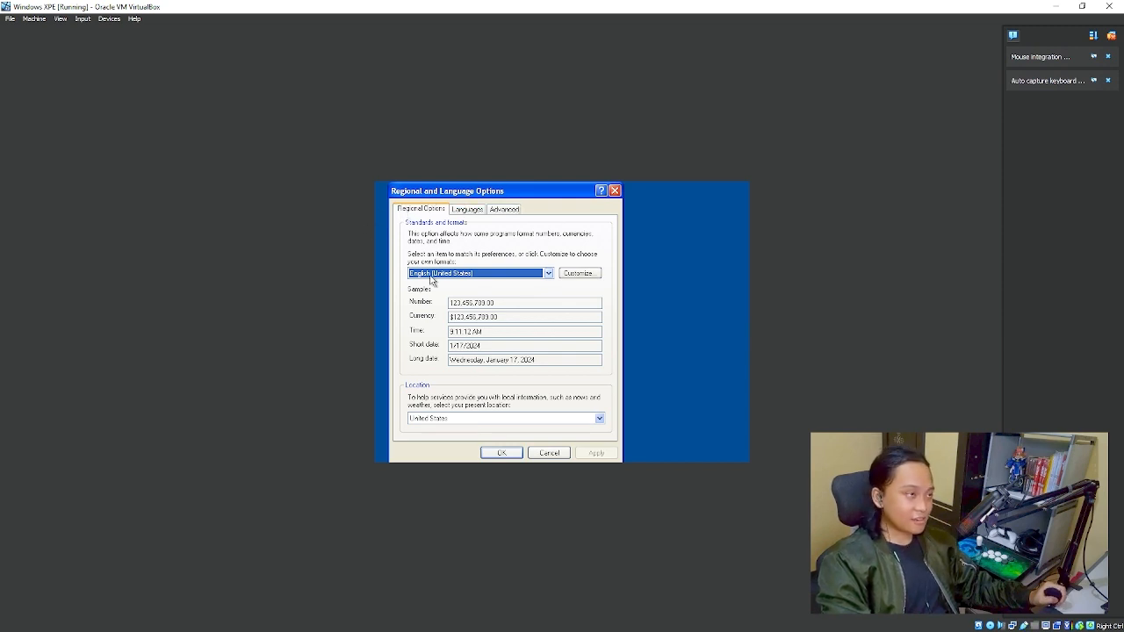
click(502, 453)
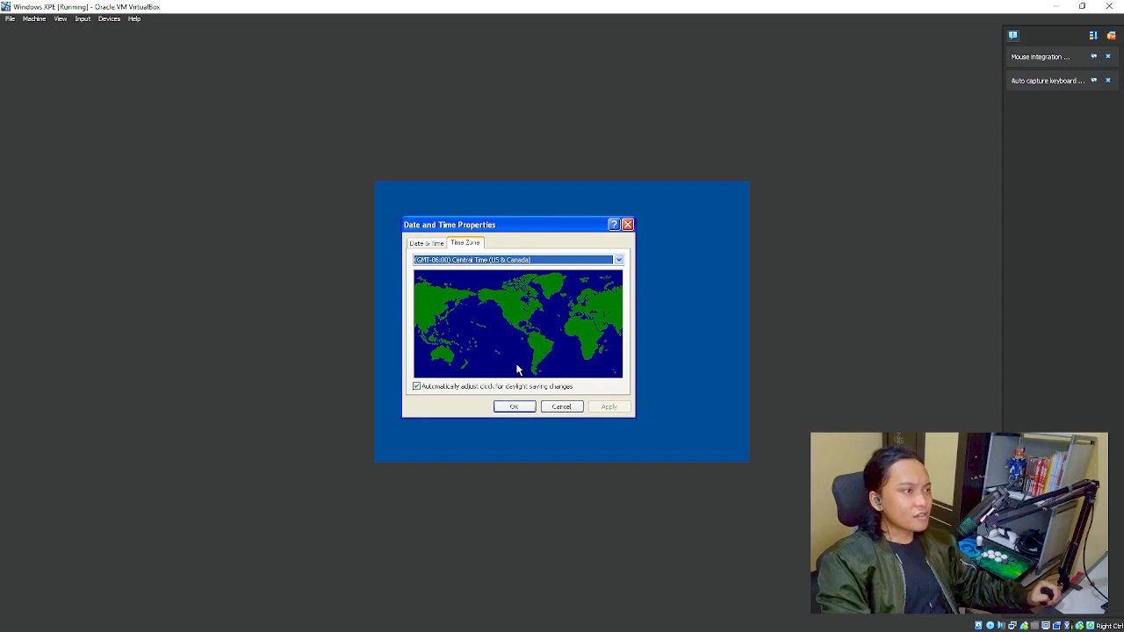
click(514, 406)
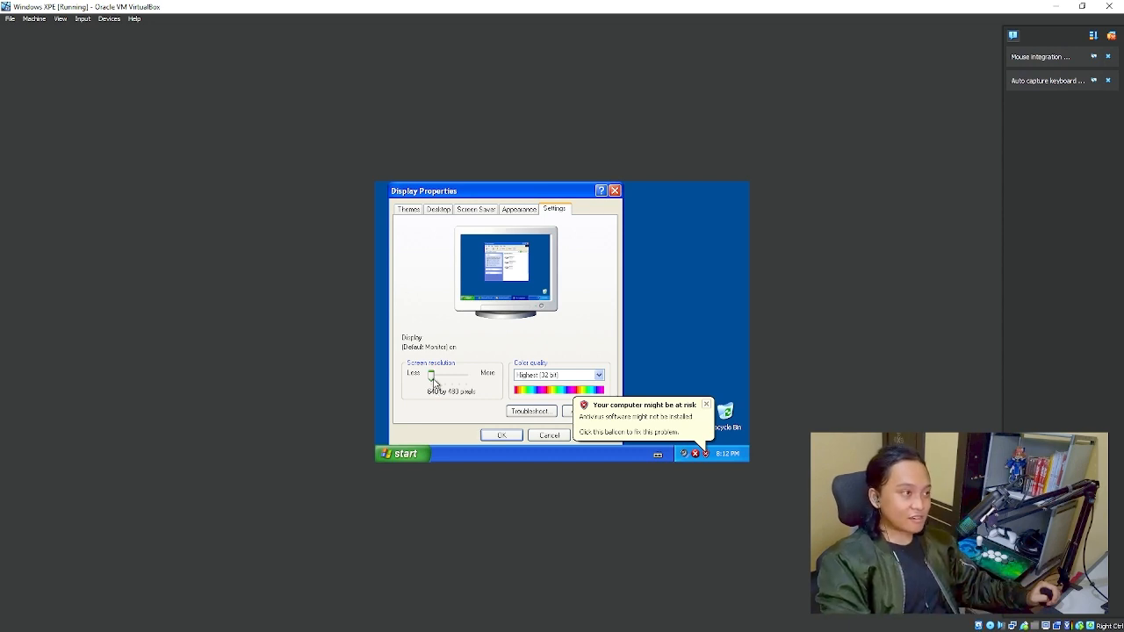
Set the guest's screen resolution to 1152 by 864 pixels and keep the new display settings.
drag(436, 389, 455, 387)
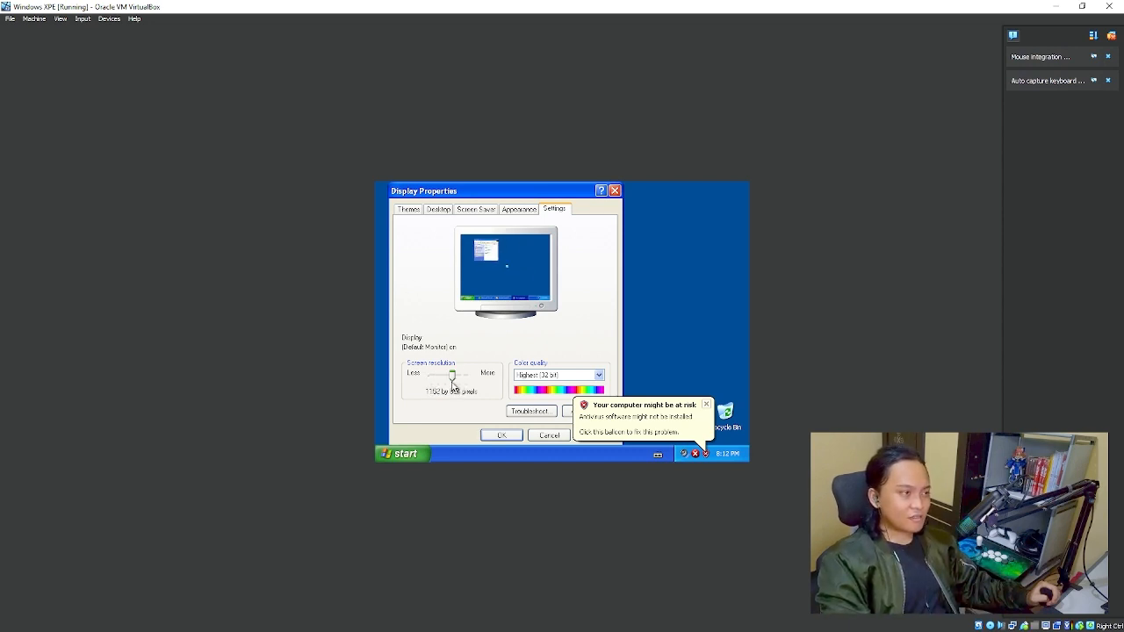
click(488, 436)
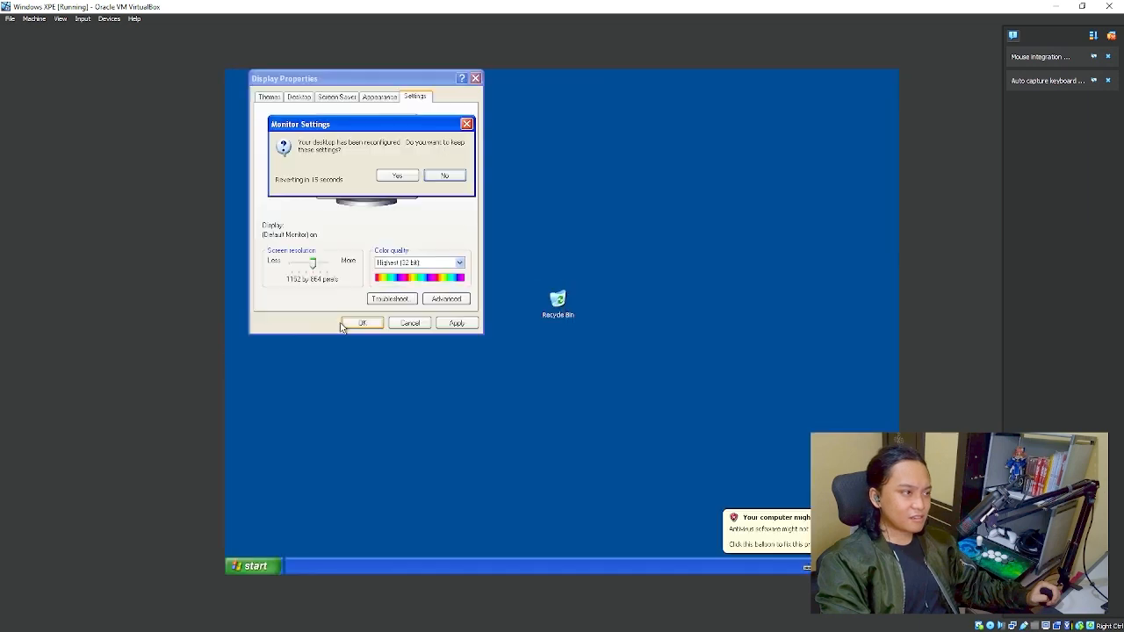
click(400, 175)
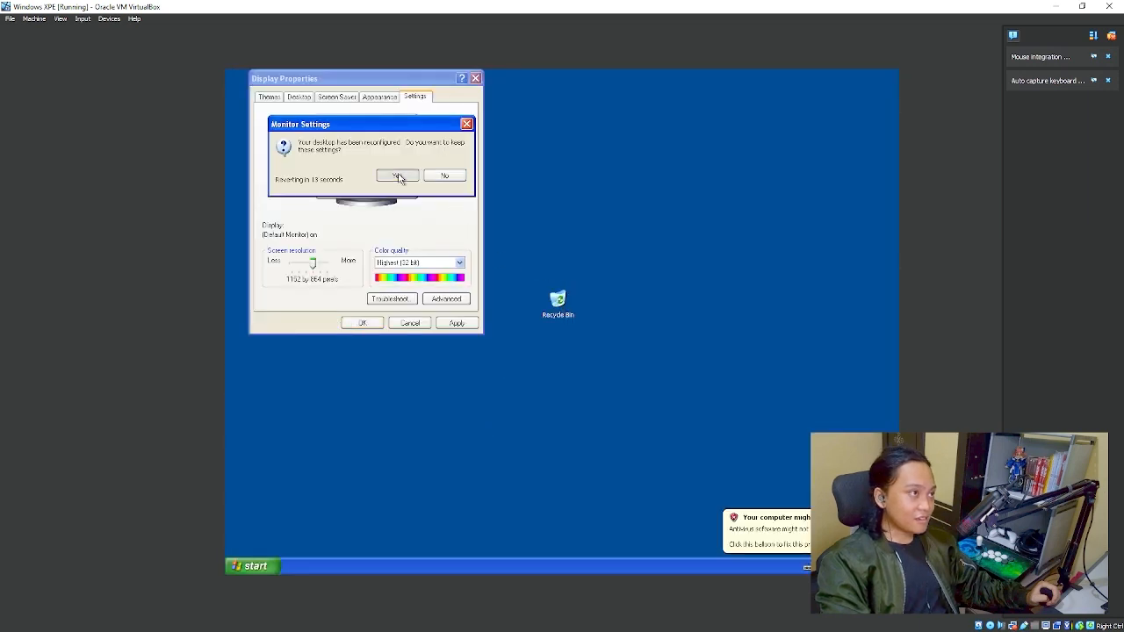
Move the Recycle Bin icon to the desktop's upper-left corner and refresh the desktop.
drag(560, 304, 249, 86)
drag(332, 132, 363, 161)
right_click(467, 284)
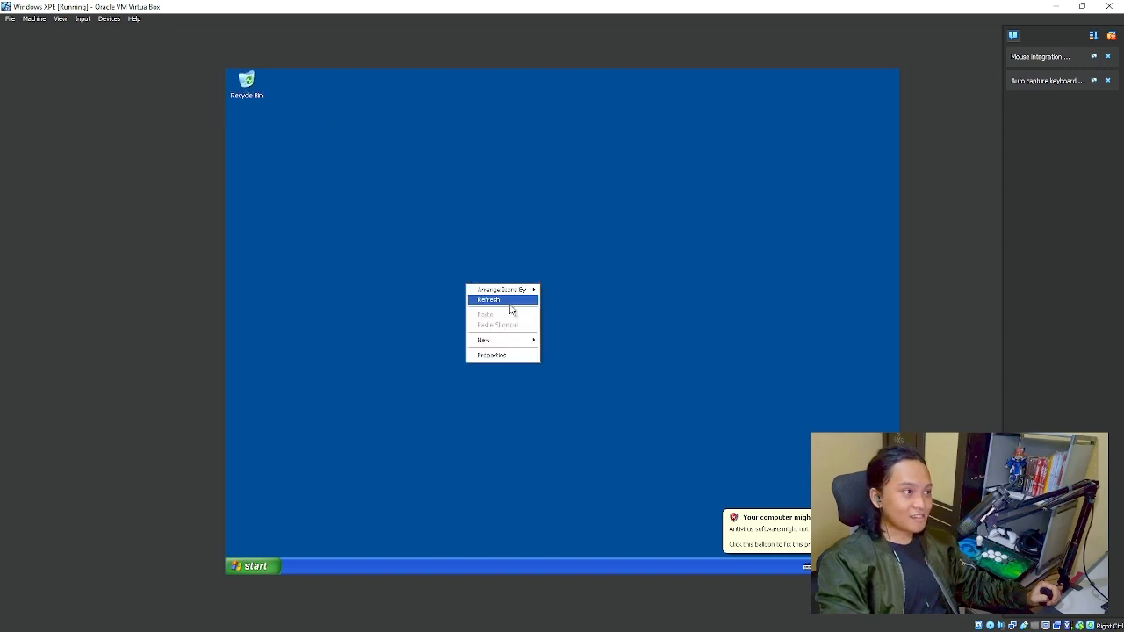
right_click(510, 302)
click(533, 330)
right_click(537, 322)
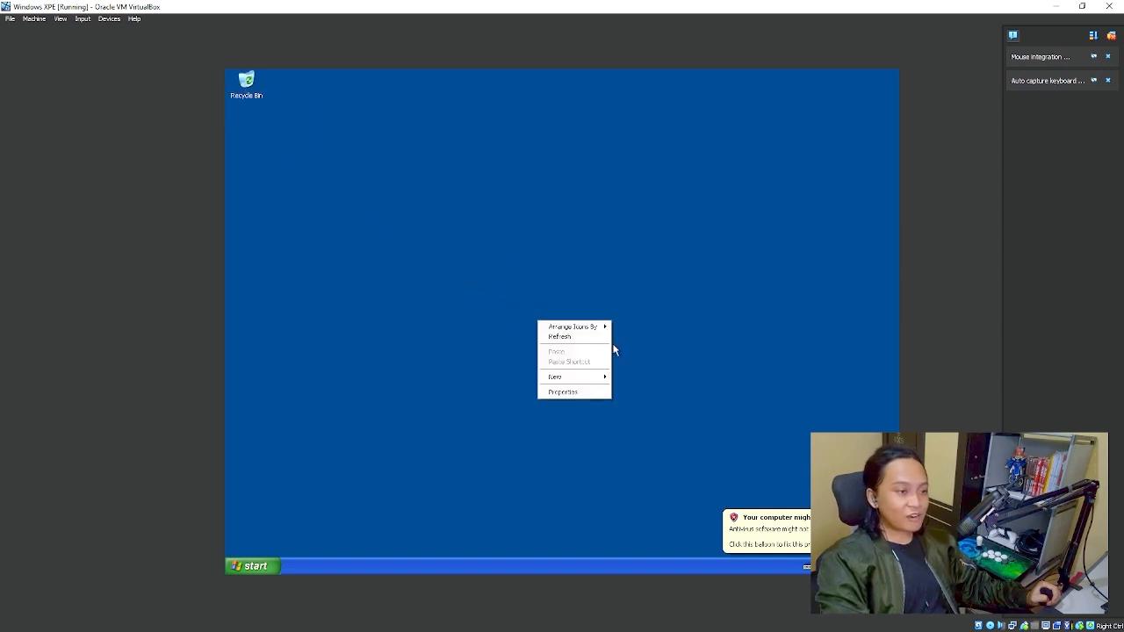
right_click(589, 339)
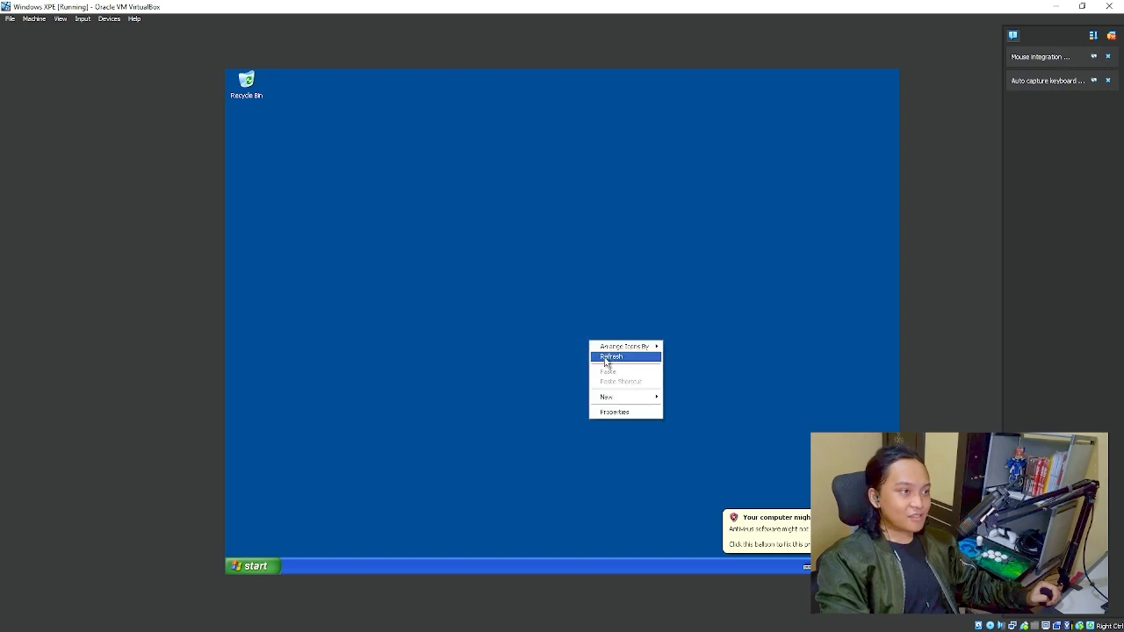
click(602, 356)
right_click(600, 352)
click(633, 369)
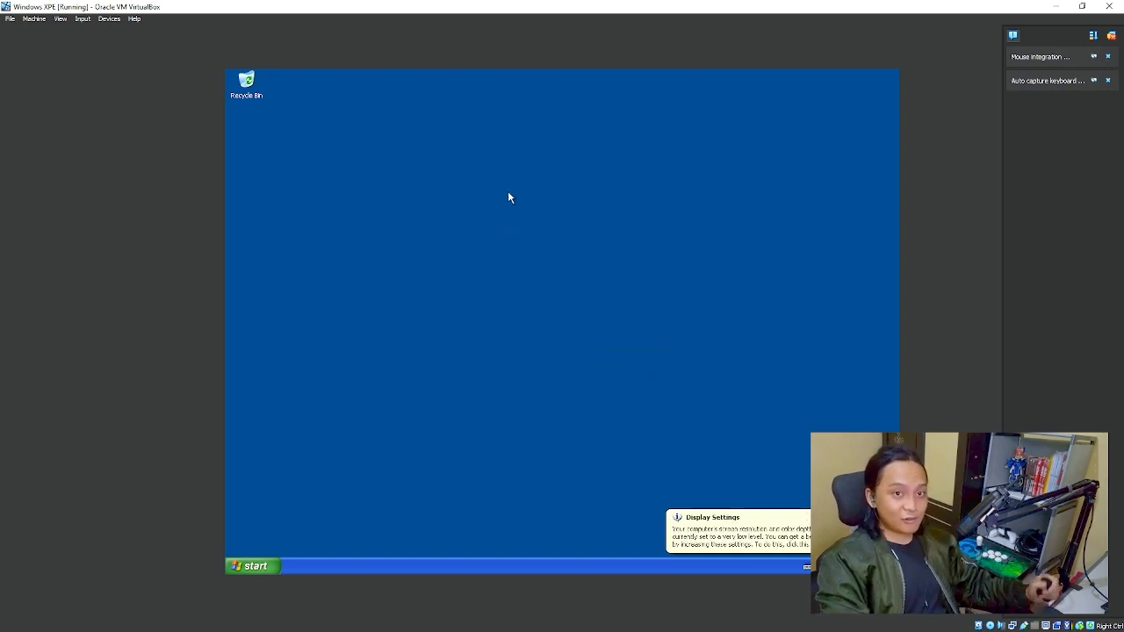
Launch Solitaire from the installed games and maximize its window.
click(254, 565)
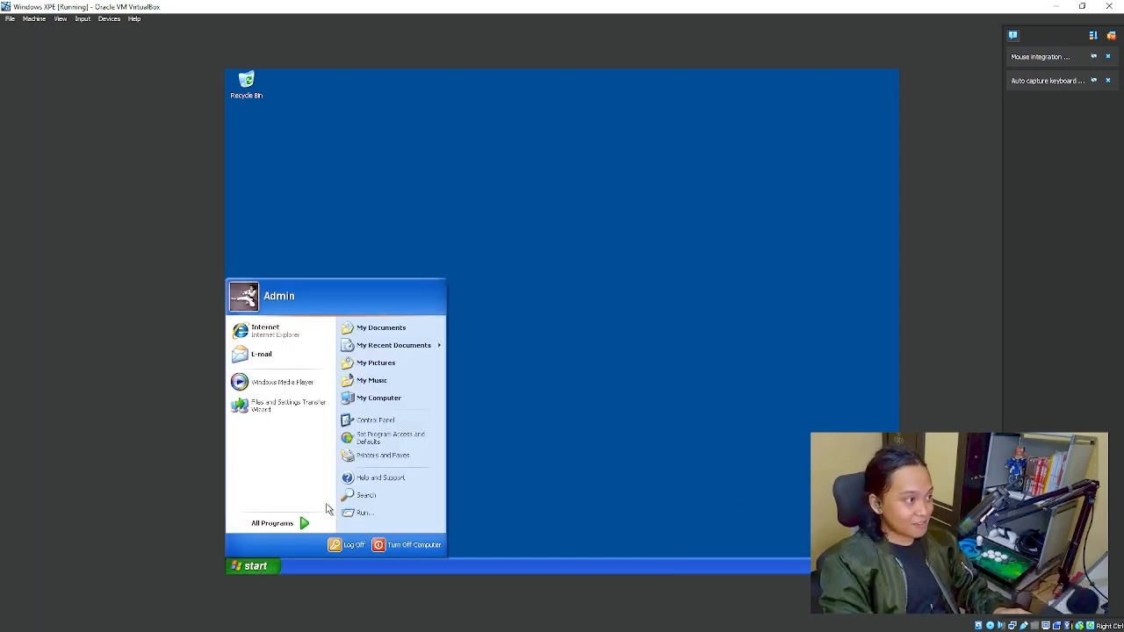
mouse_move(290, 524)
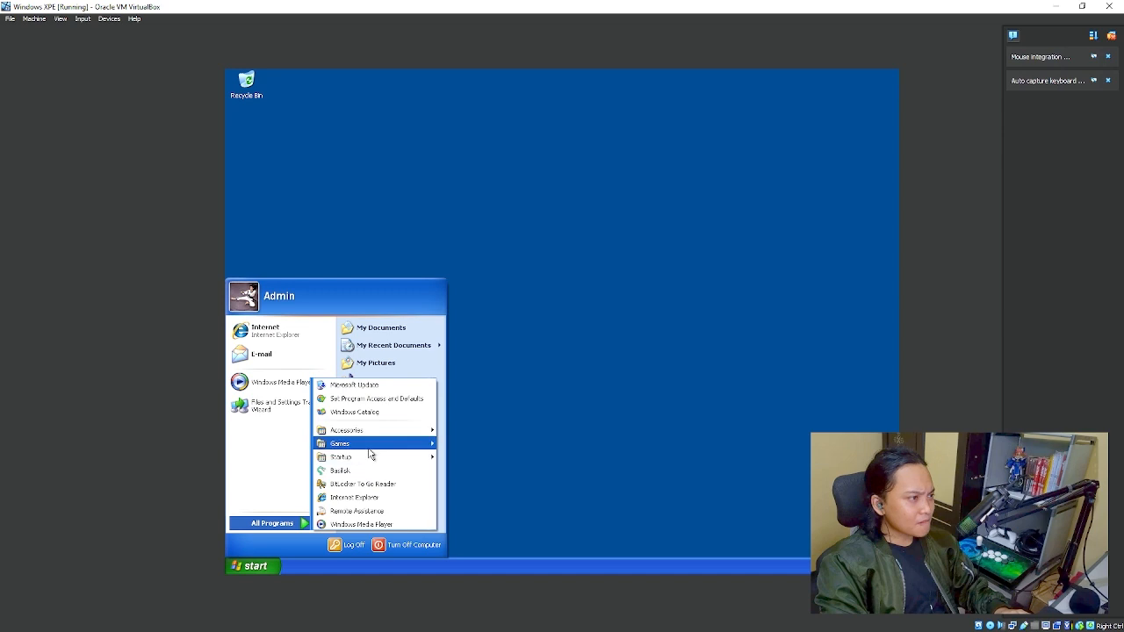
mouse_move(377, 443)
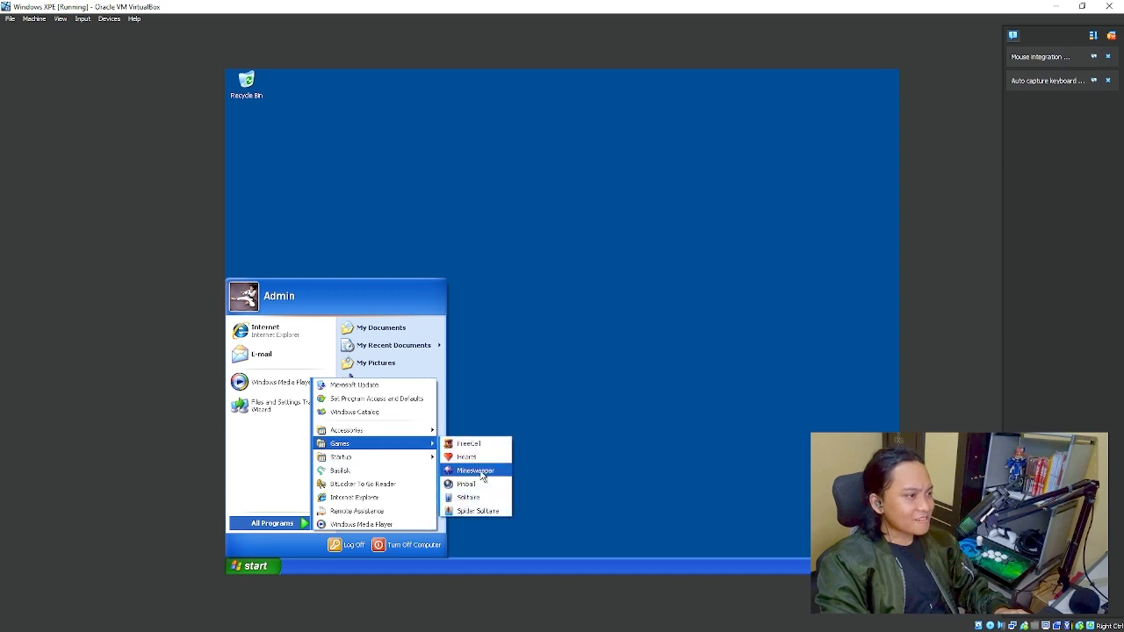
click(474, 497)
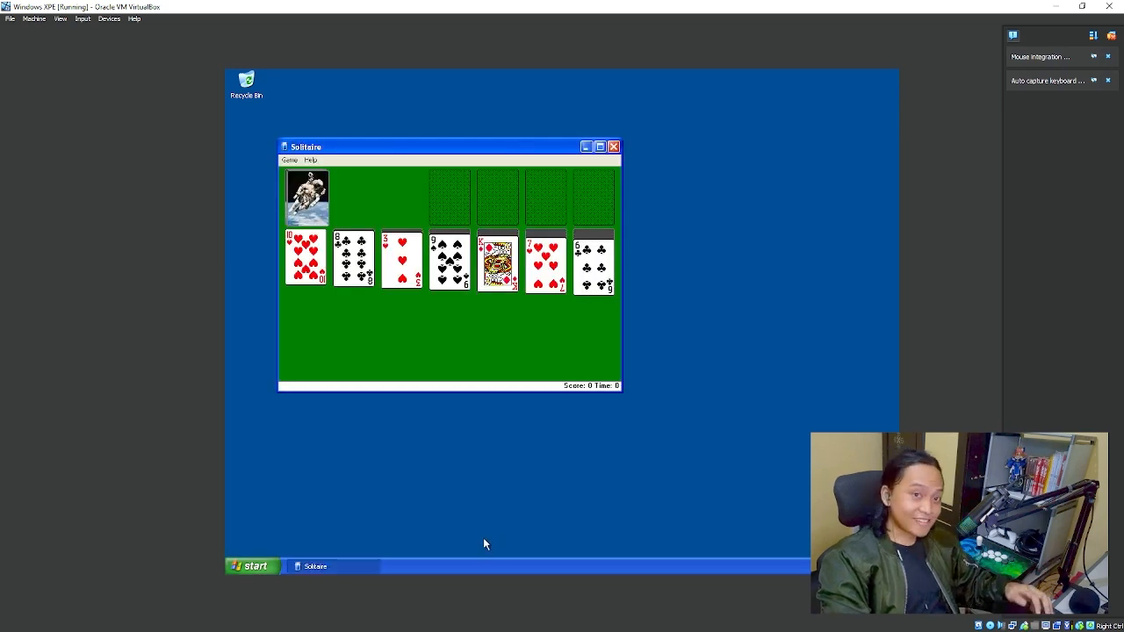
click(600, 147)
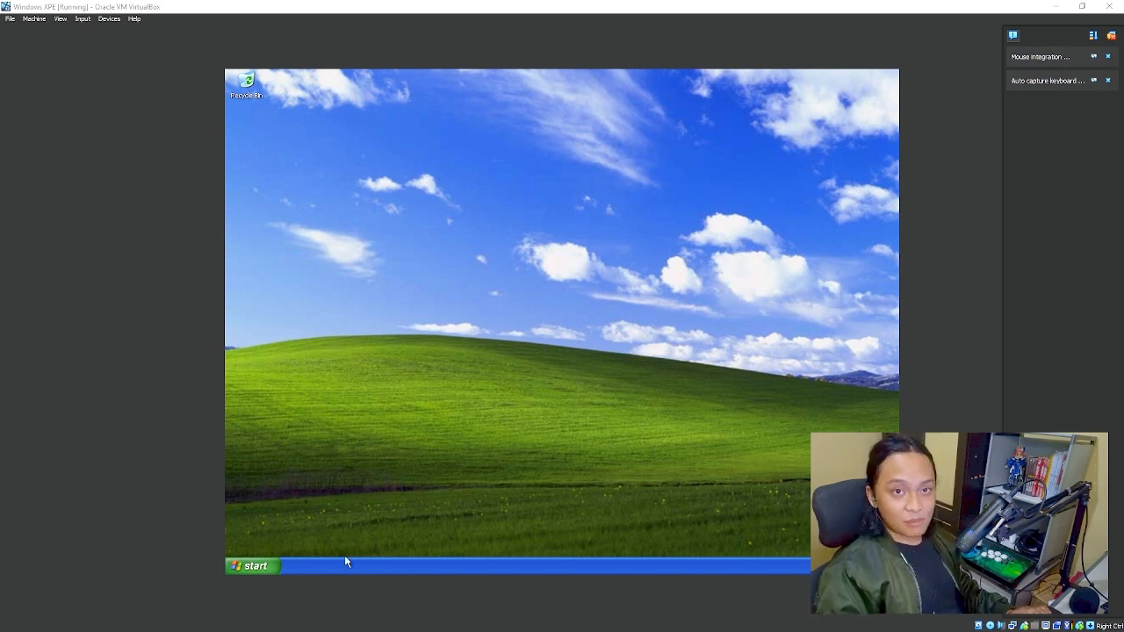
Try to load google.com in Internet Explorer, and close the browser.
click(267, 568)
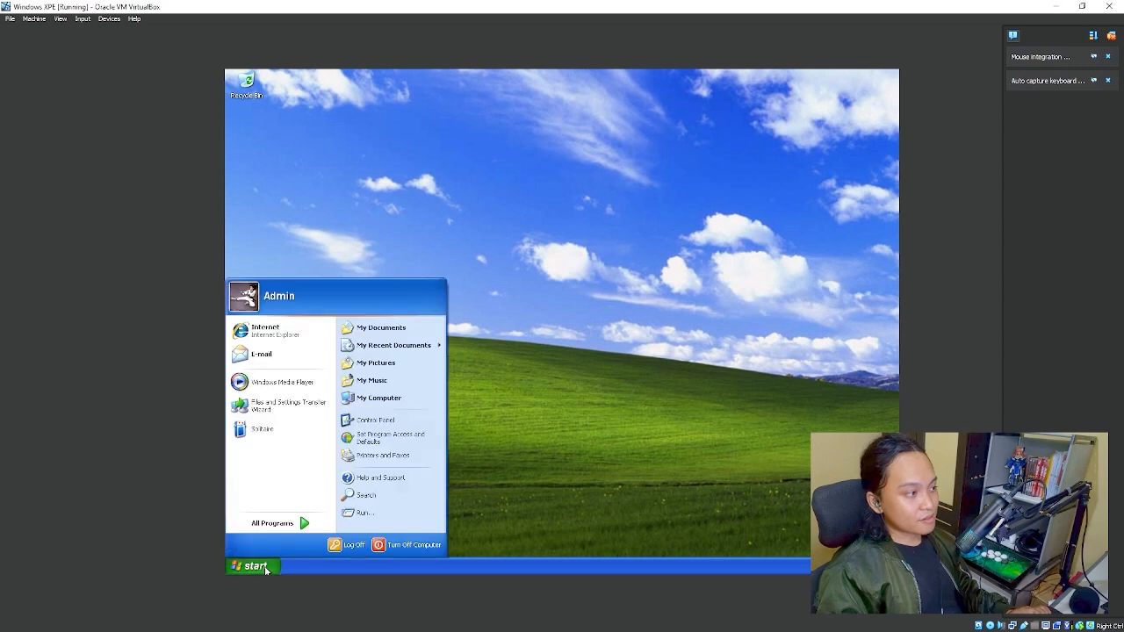
click(254, 333)
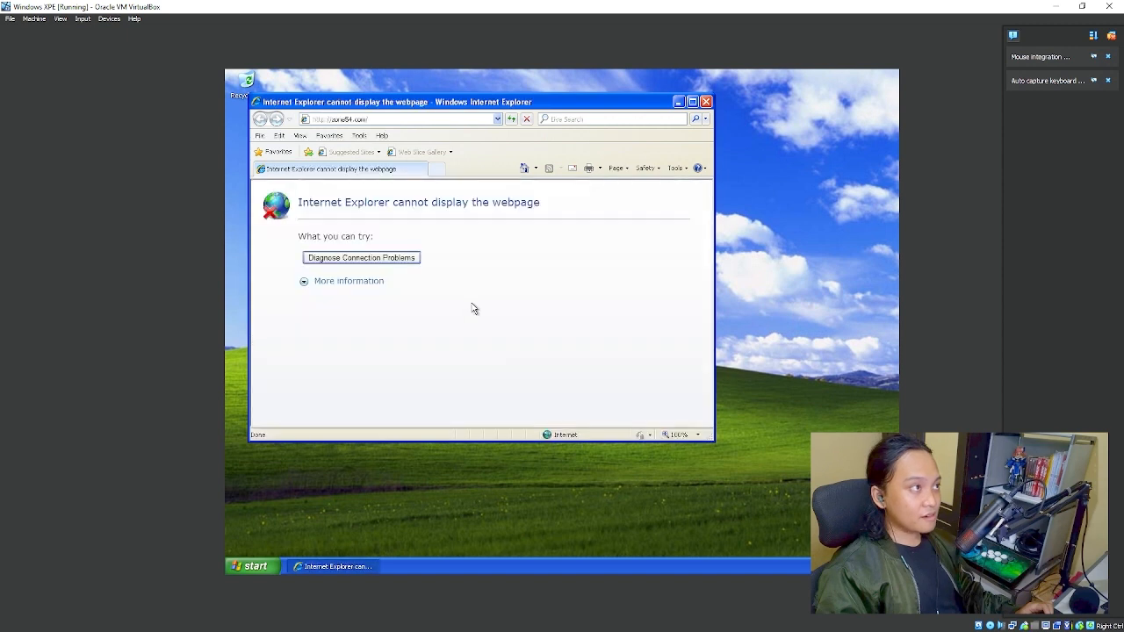
click(380, 118)
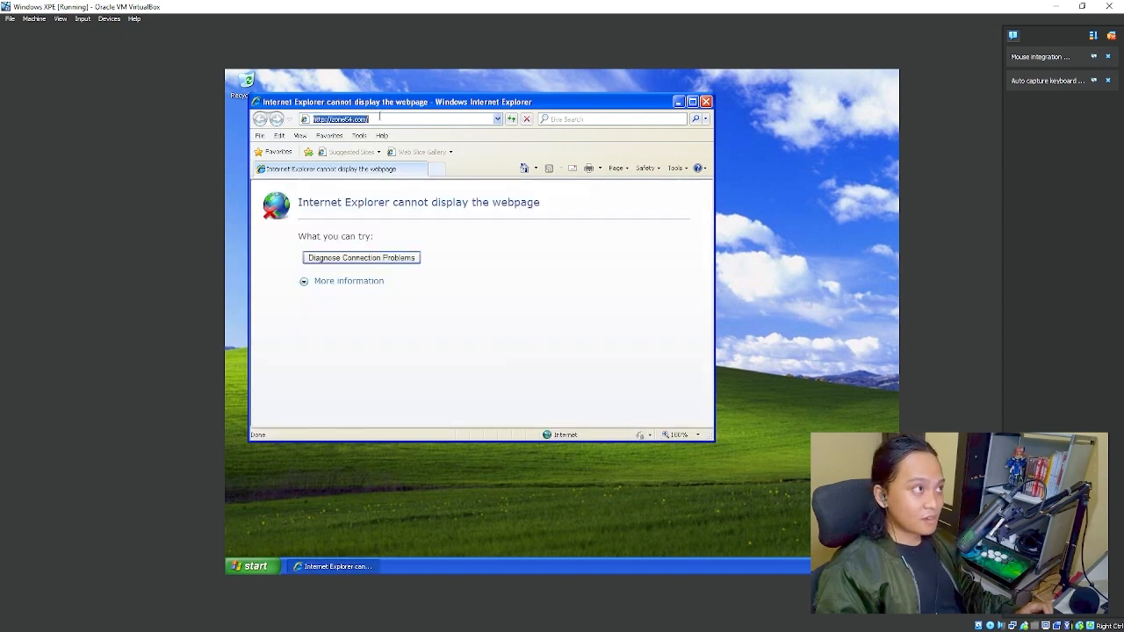
text(google)
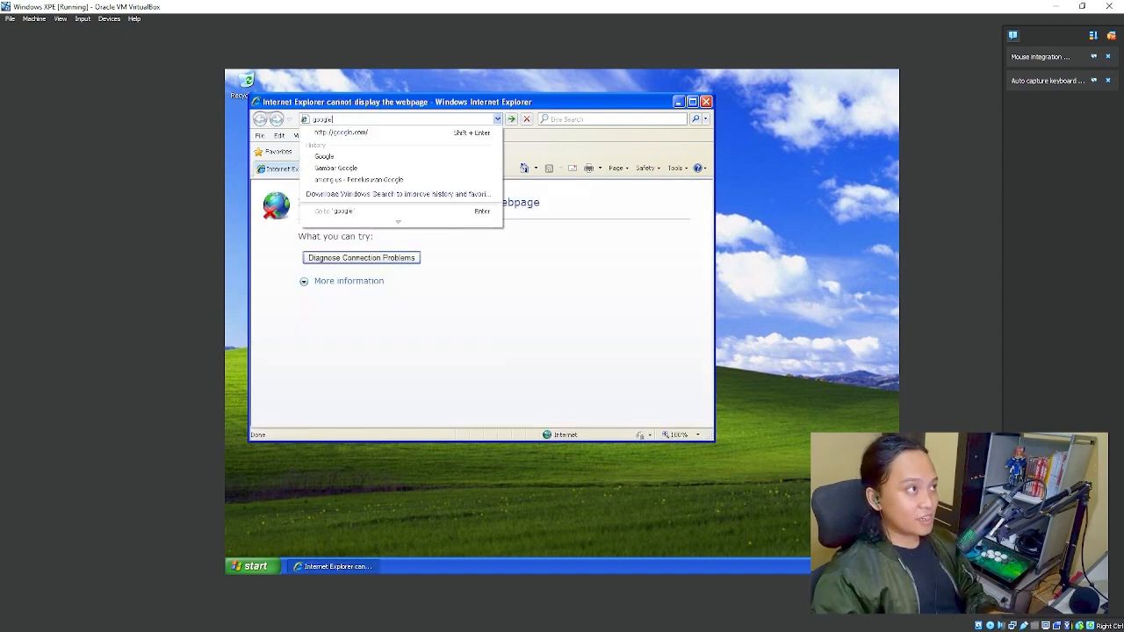
text(.com)
key(Return)
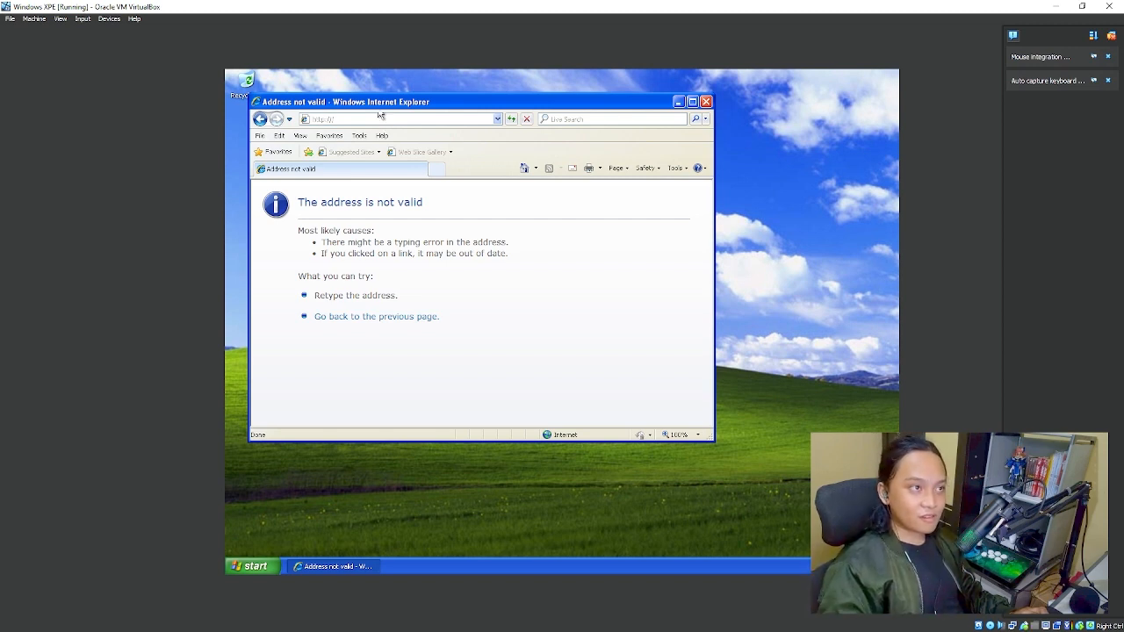
click(707, 102)
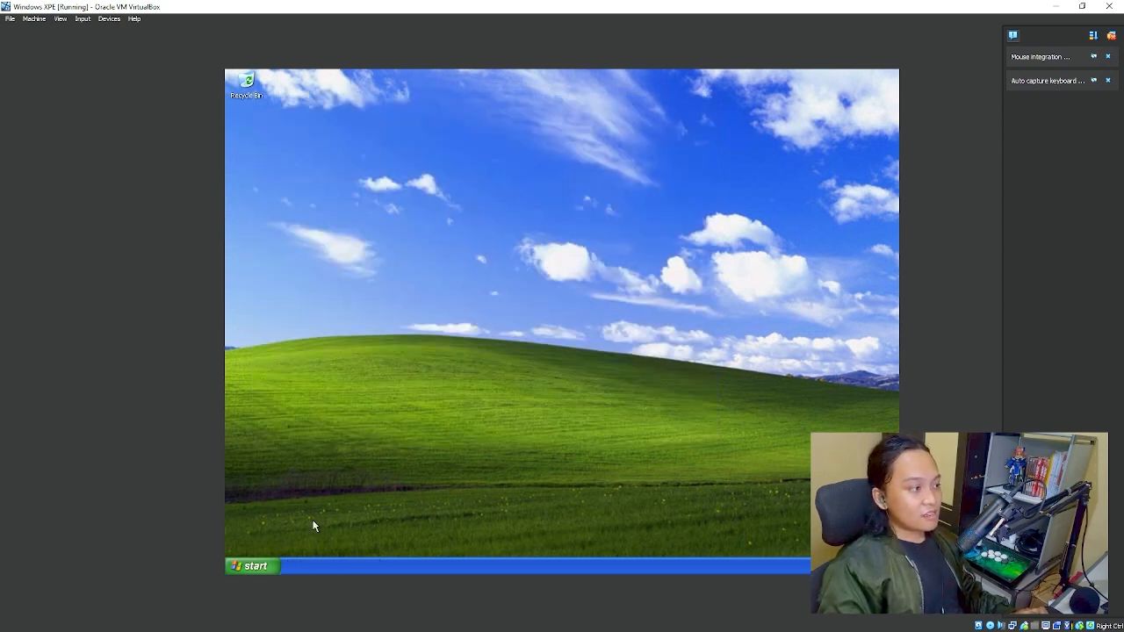
Open a maximized Explorer window and show the contents of the VirtualBox Guest Additions (D:) drive.
click(263, 567)
right_click(264, 568)
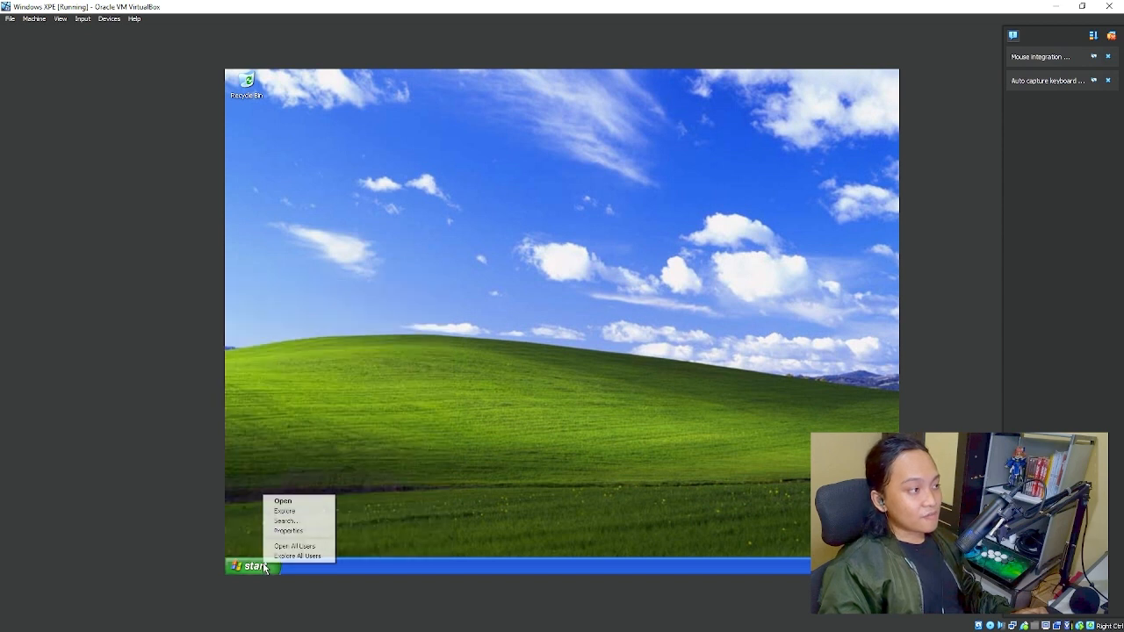
click(285, 511)
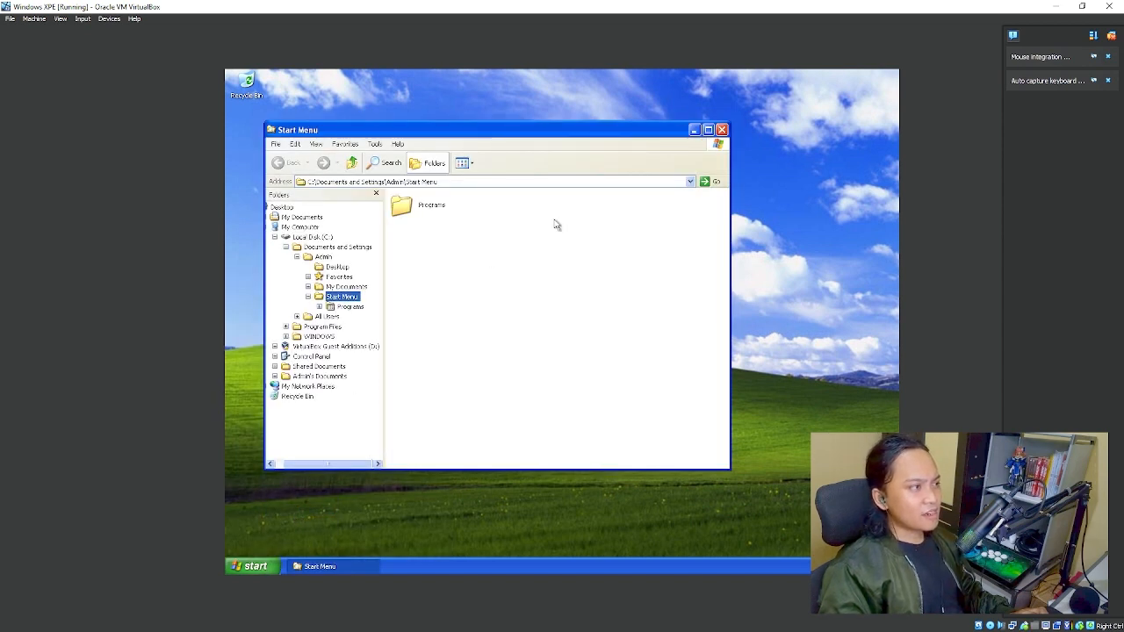
click(708, 130)
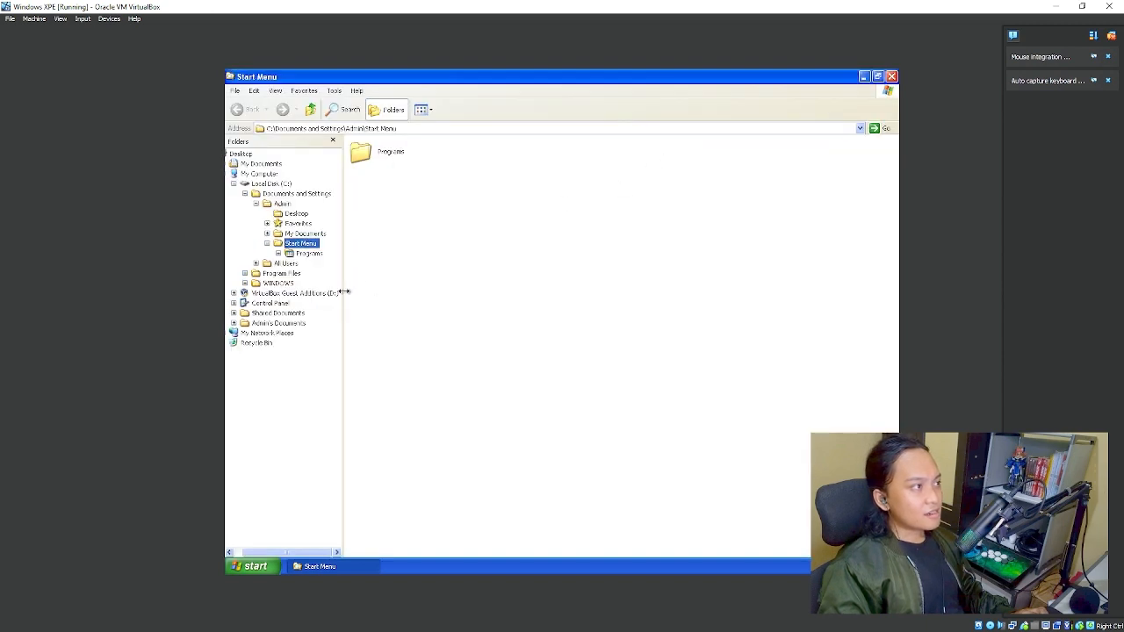
click(273, 295)
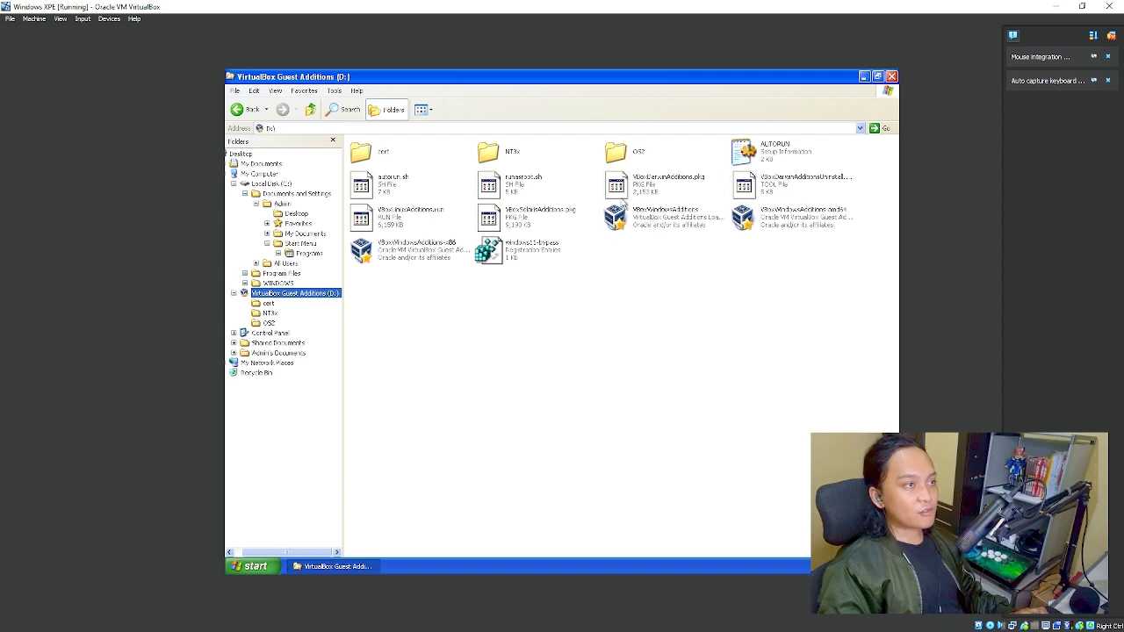
Run VBoxWindowsAdditions and install Guest Additions 7.0.14 in the default destination folder.
double_click(681, 220)
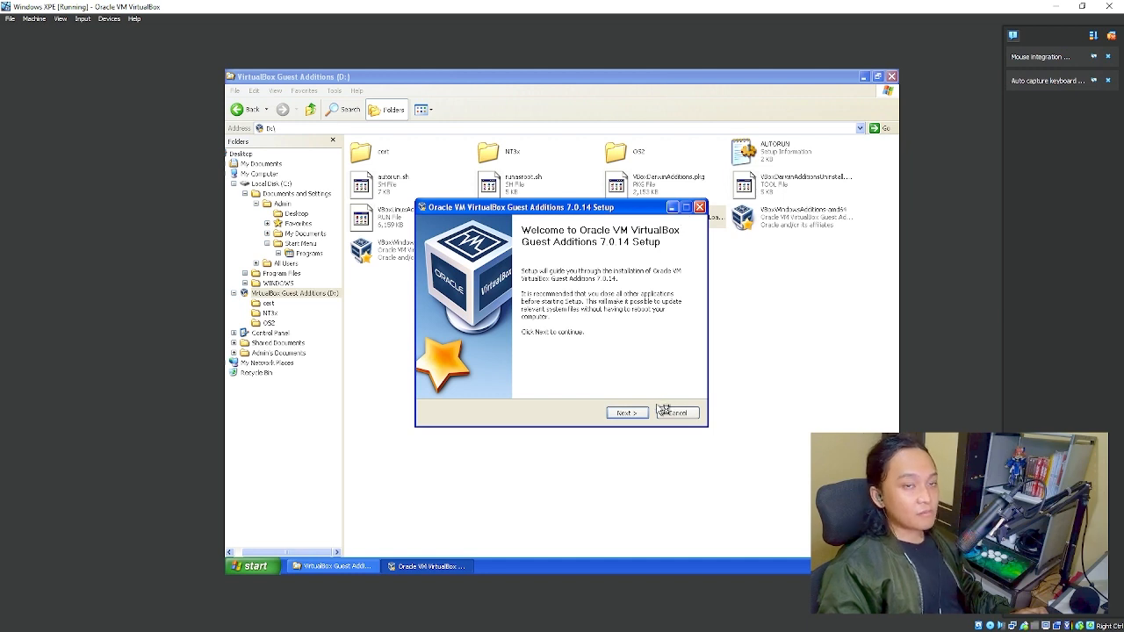
click(629, 414)
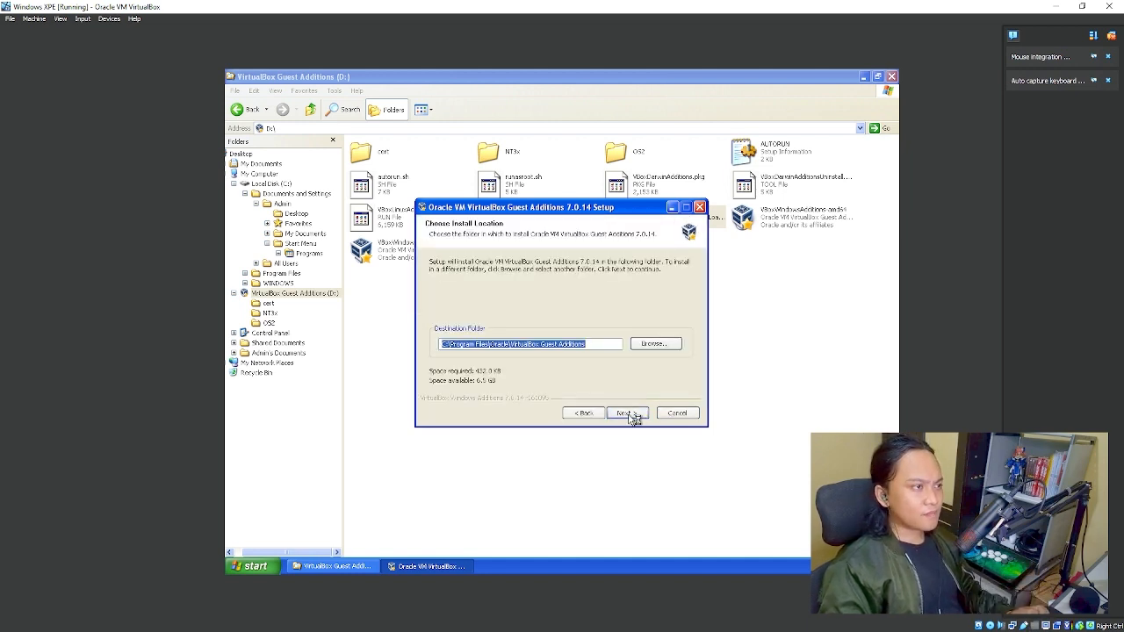
click(628, 414)
click(628, 415)
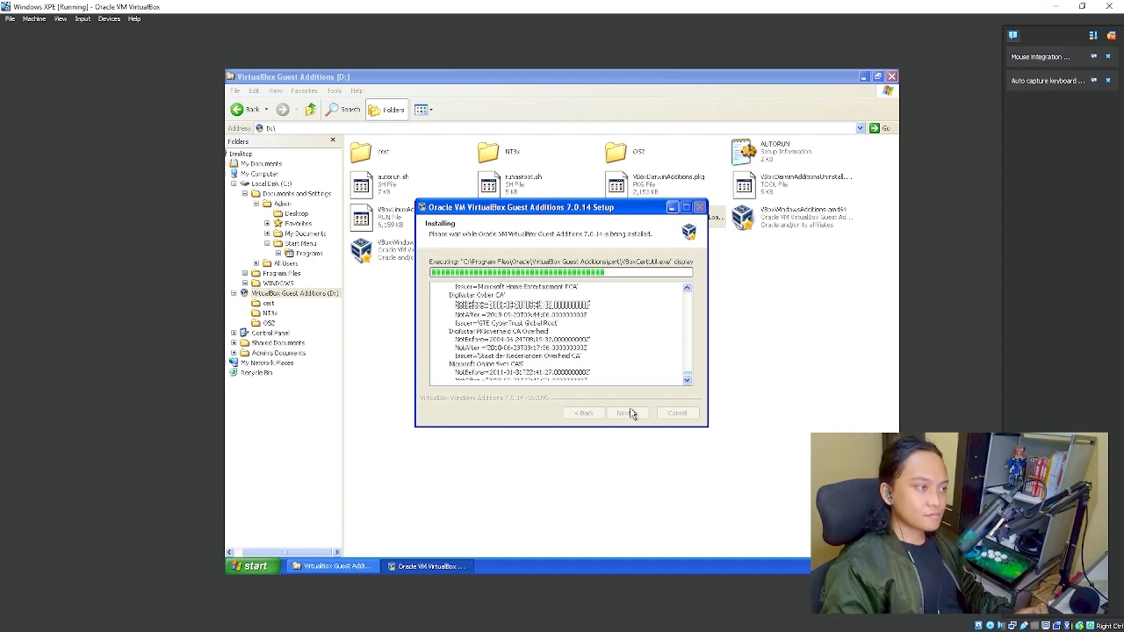
drag(636, 206, 686, 194)
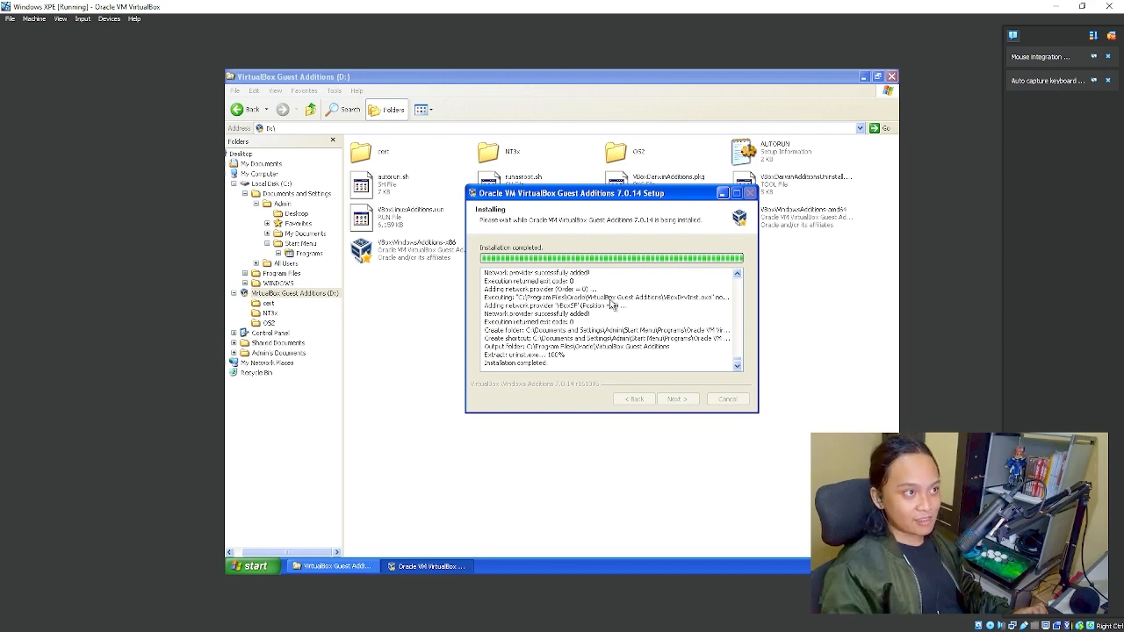
Close the running Windows XPE virtual machine and power it off.
drag(559, 200, 533, 200)
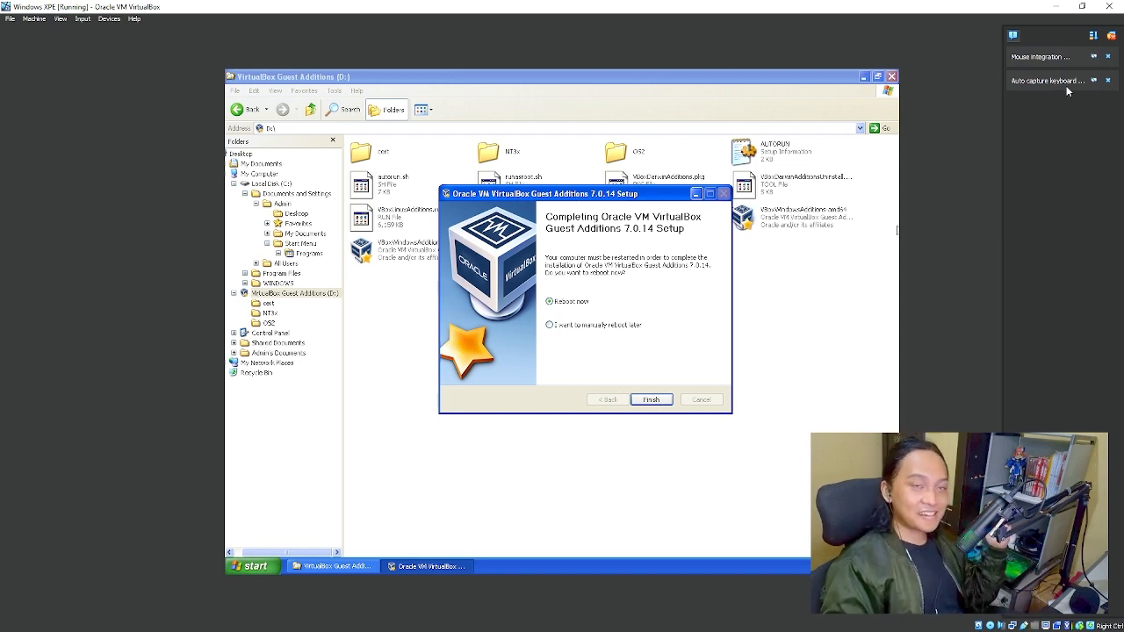
click(1111, 14)
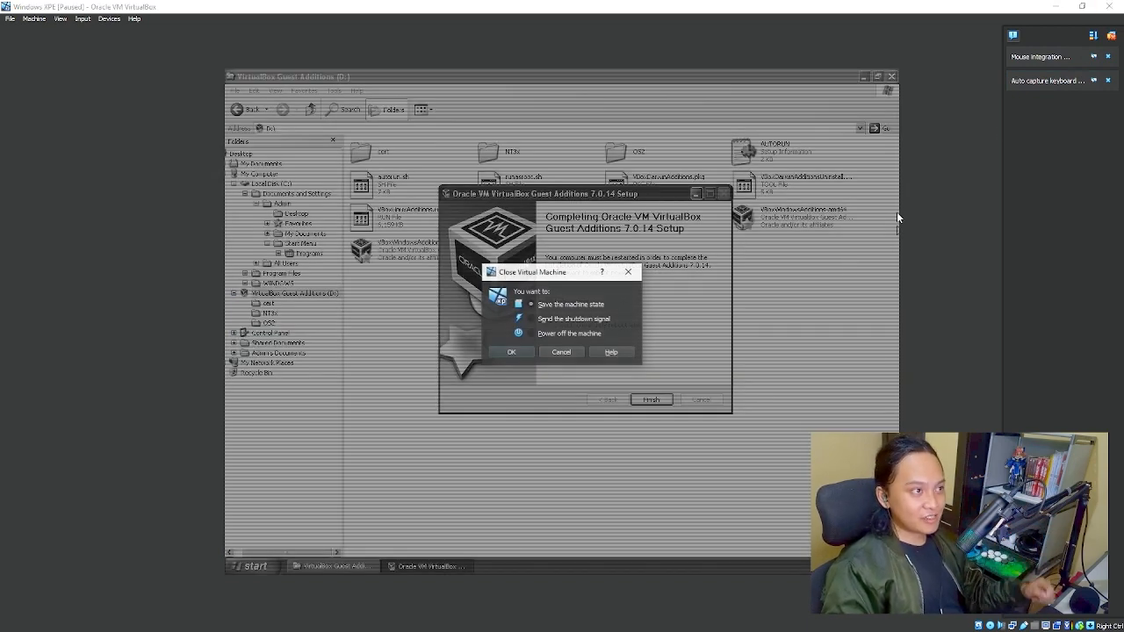
click(511, 353)
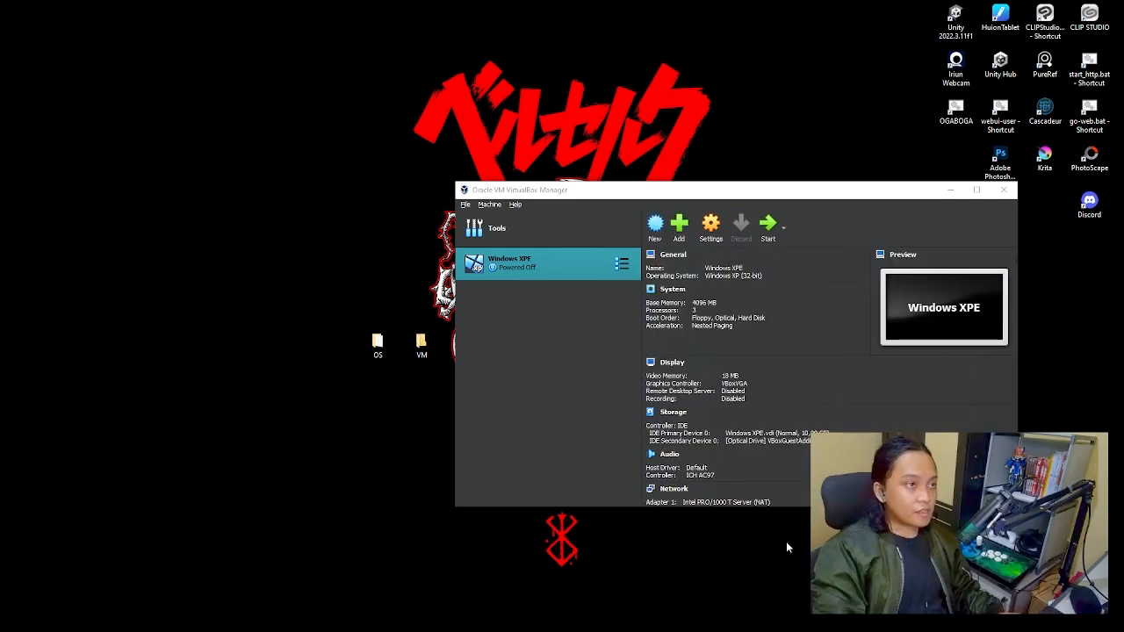
Start adding a shared folder in the Windows XPE machine settings and browse to the host's Desktop for its path.
click(711, 230)
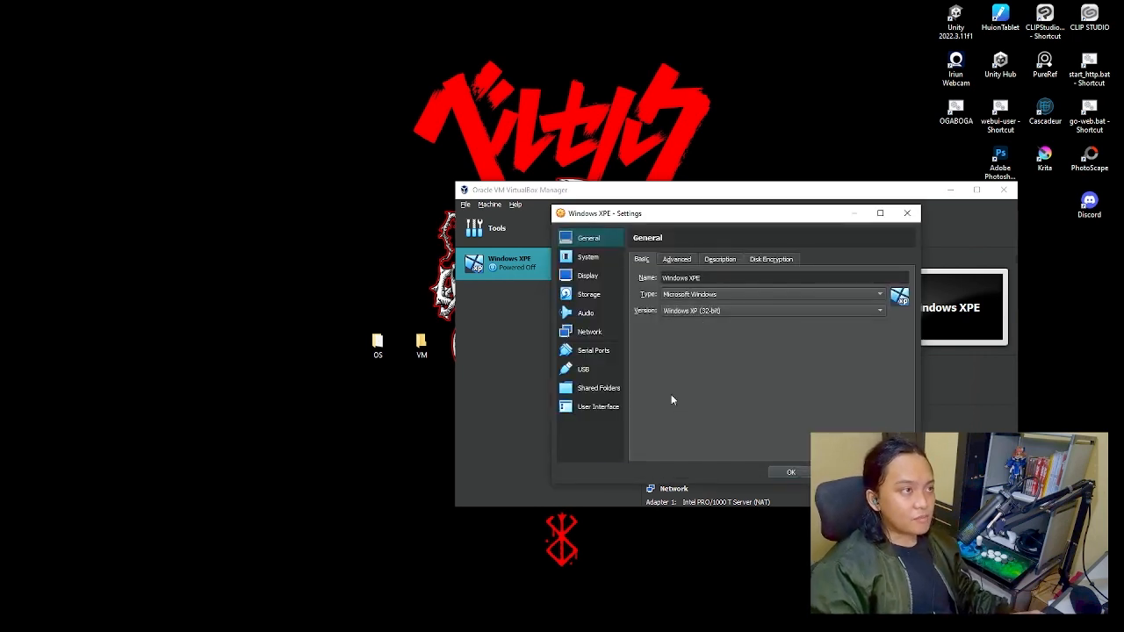
click(601, 389)
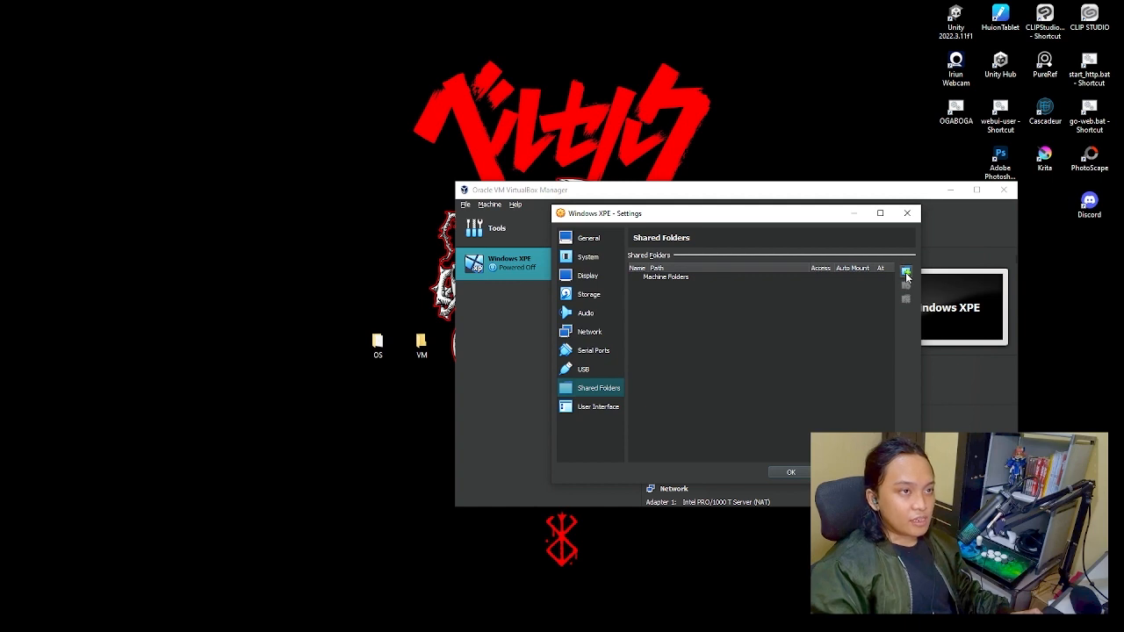
click(905, 274)
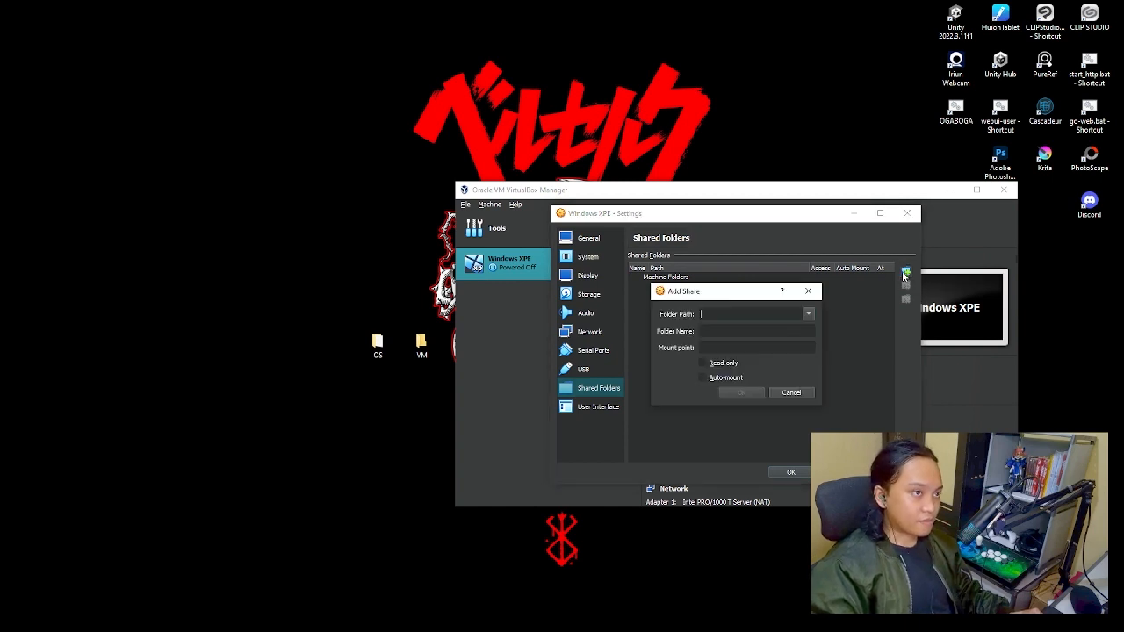
click(809, 313)
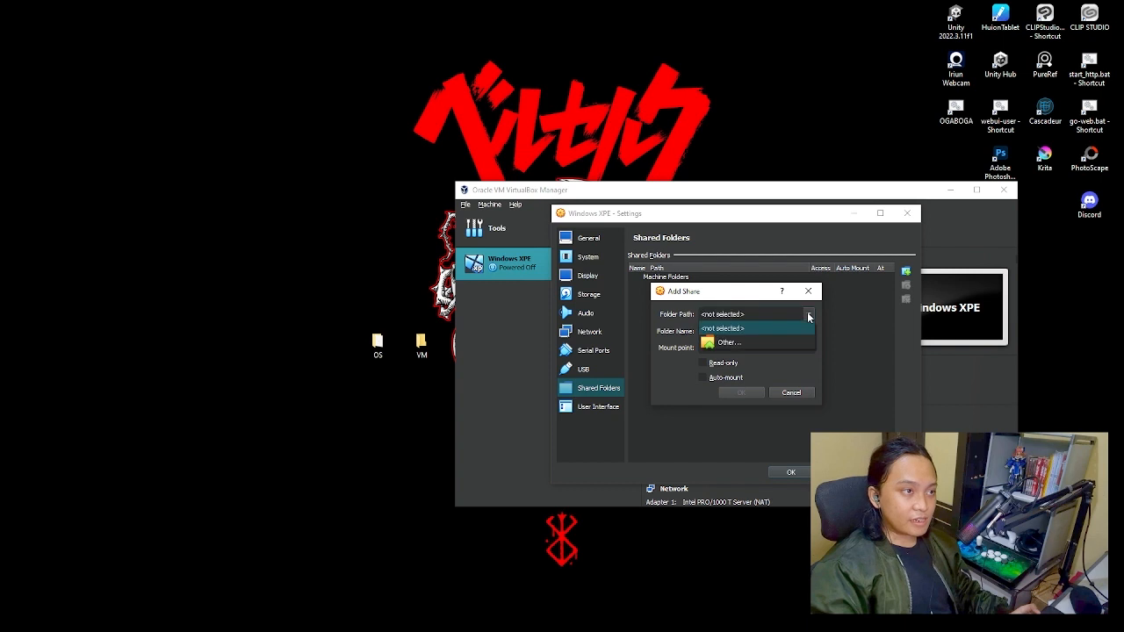
click(751, 342)
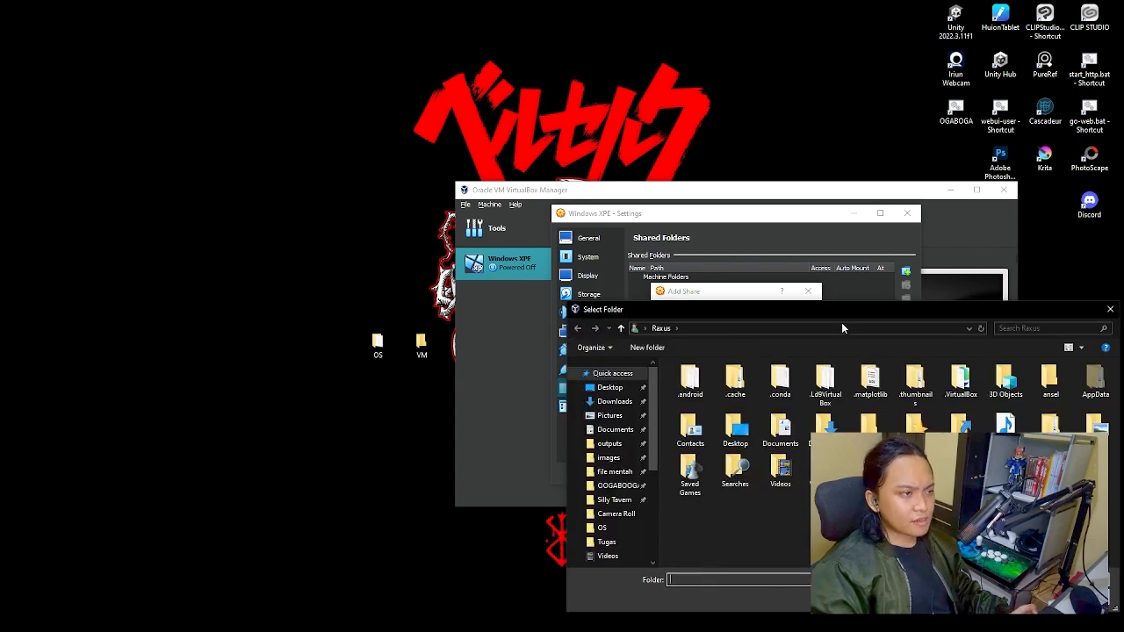
click(601, 390)
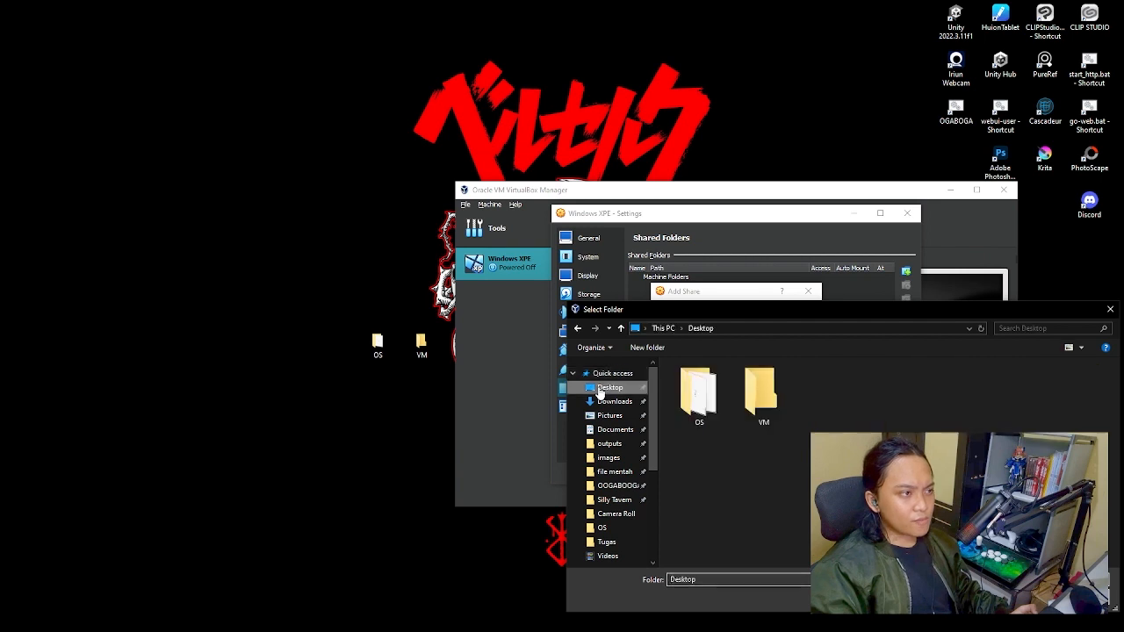
Create a new folder named NETWORK ADAPTER on the host desktop.
right_click(253, 347)
mouse_move(314, 508)
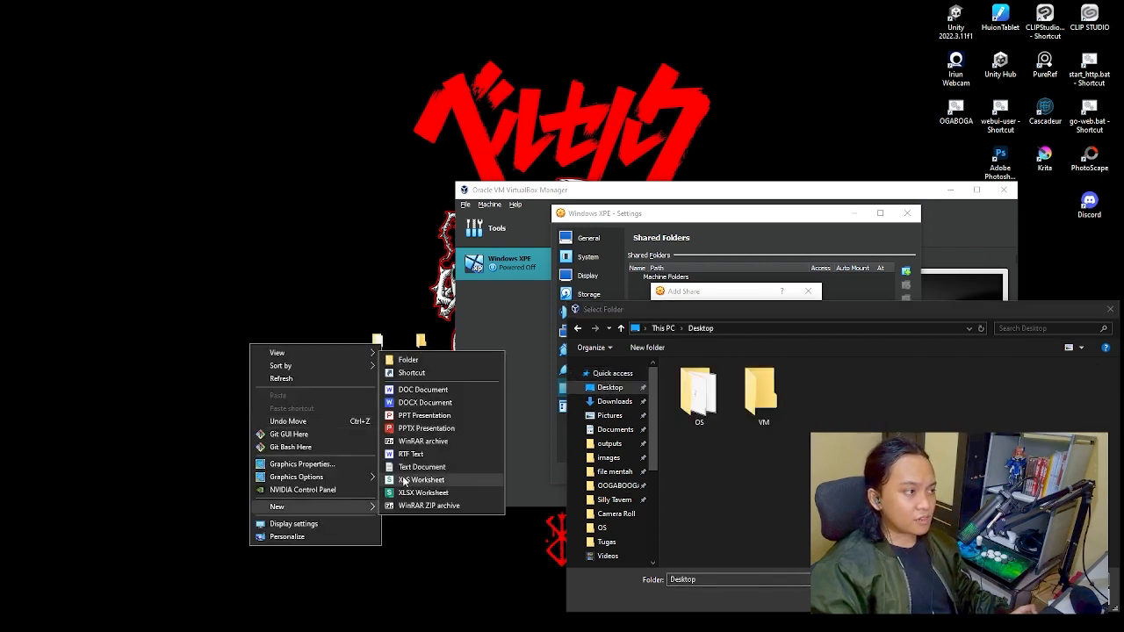
click(425, 360)
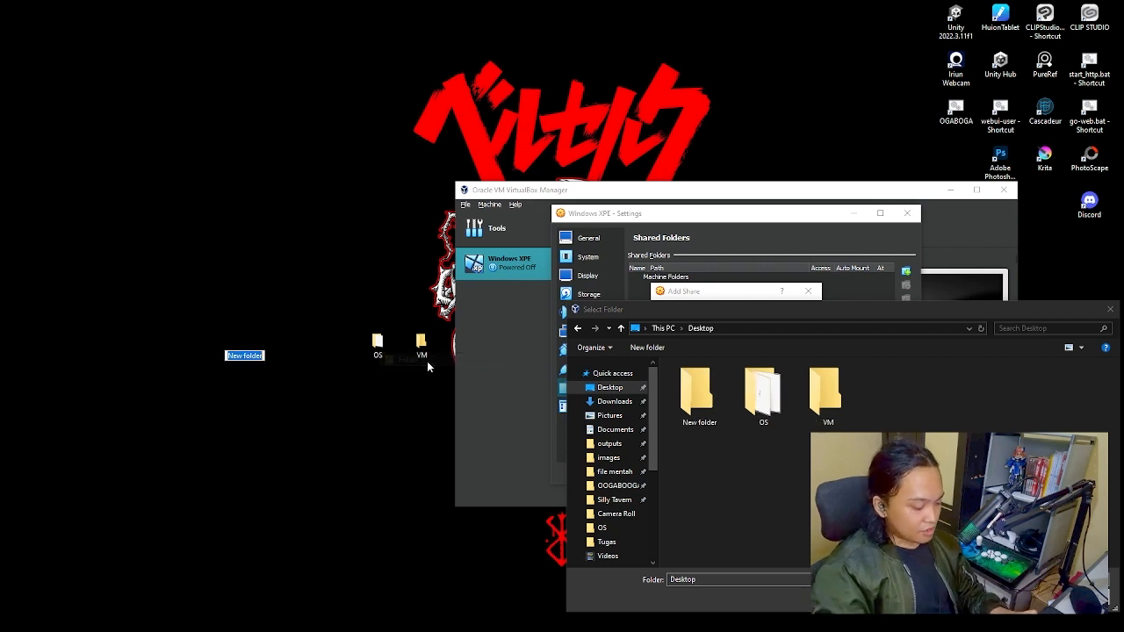
text(NETWORK ADA)
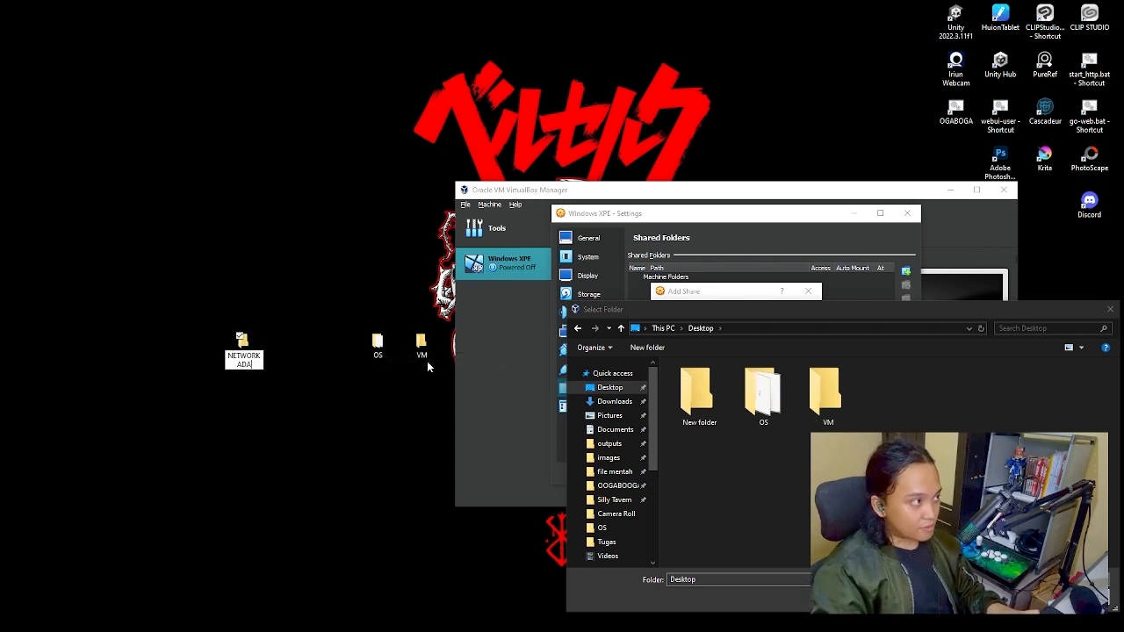
text(PTER)
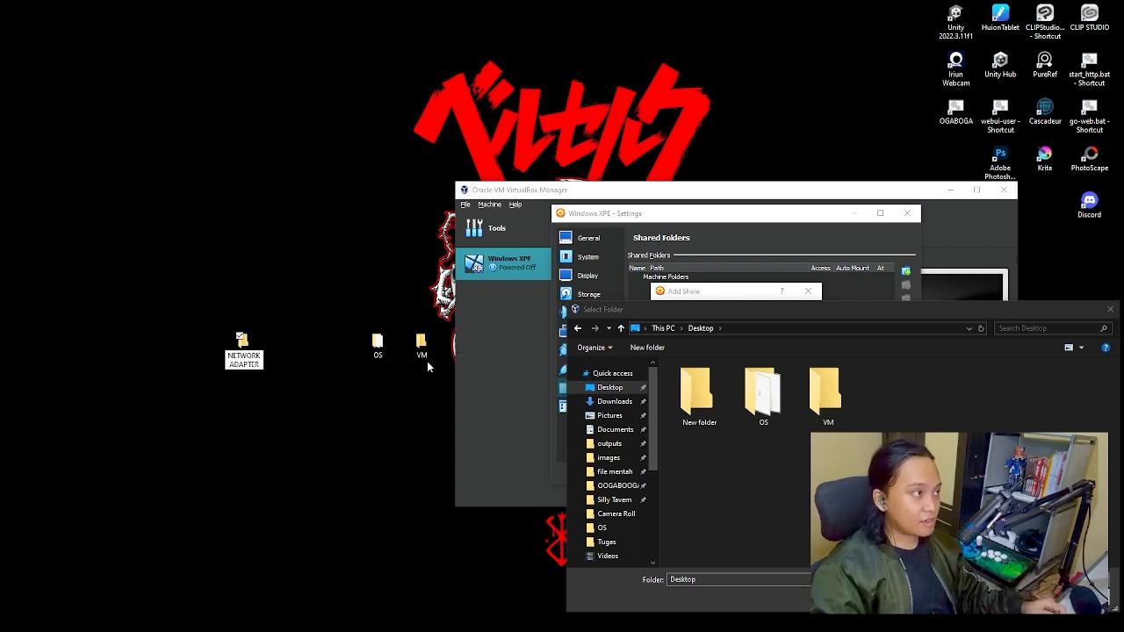
key(Return)
Choose the NETWORK ADAPTER folder as the share's path, add the share, and save the machine settings.
click(708, 406)
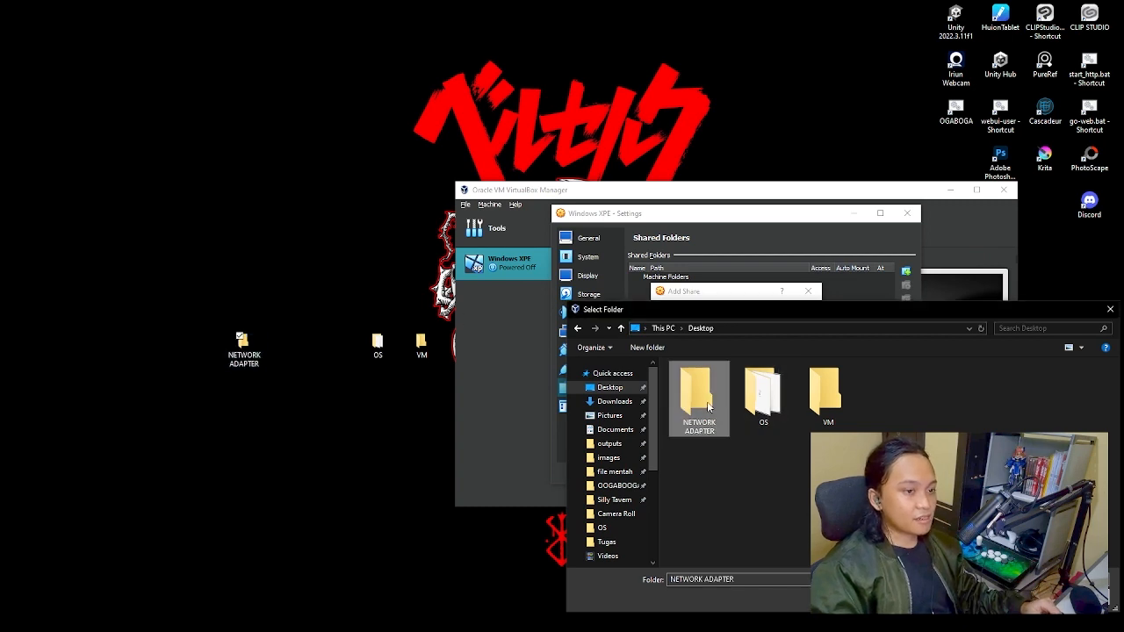
double_click(708, 406)
click(1017, 598)
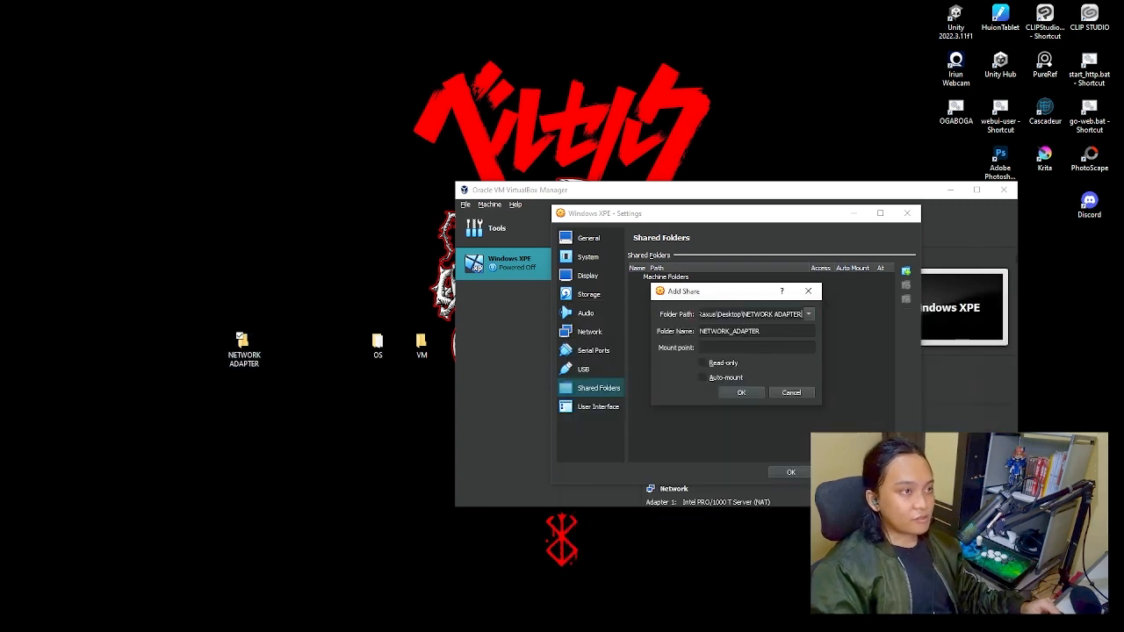
click(735, 396)
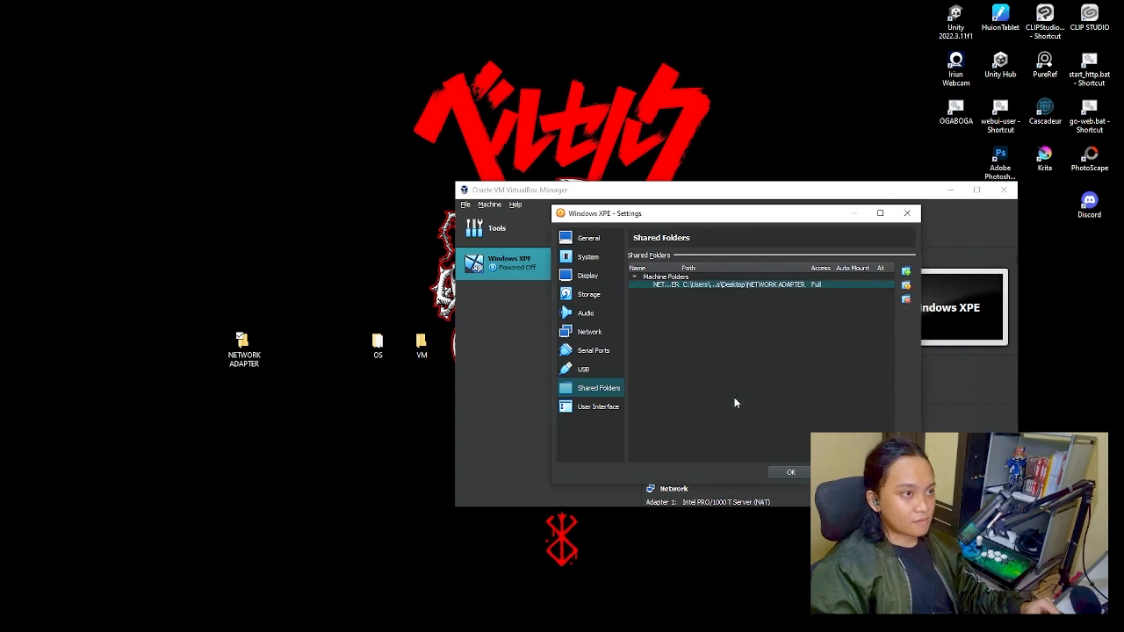
click(792, 472)
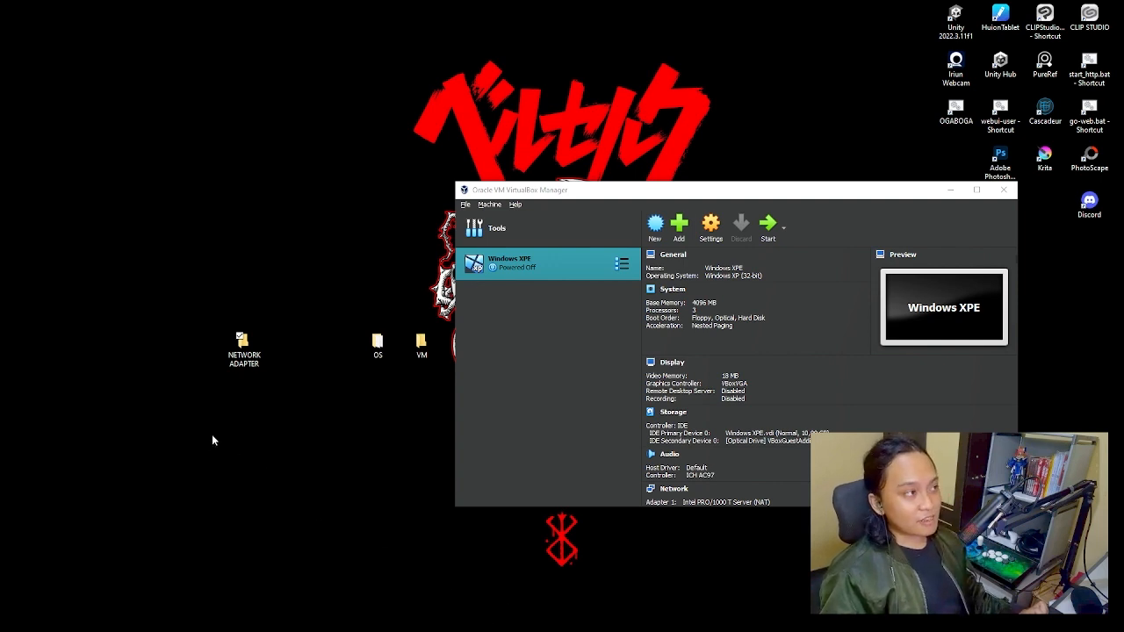
Turn on advanced sharing for the desktop NETWORK ADAPTER folder with the share name NETWORK ADAPTER.
click(244, 356)
right_click(244, 358)
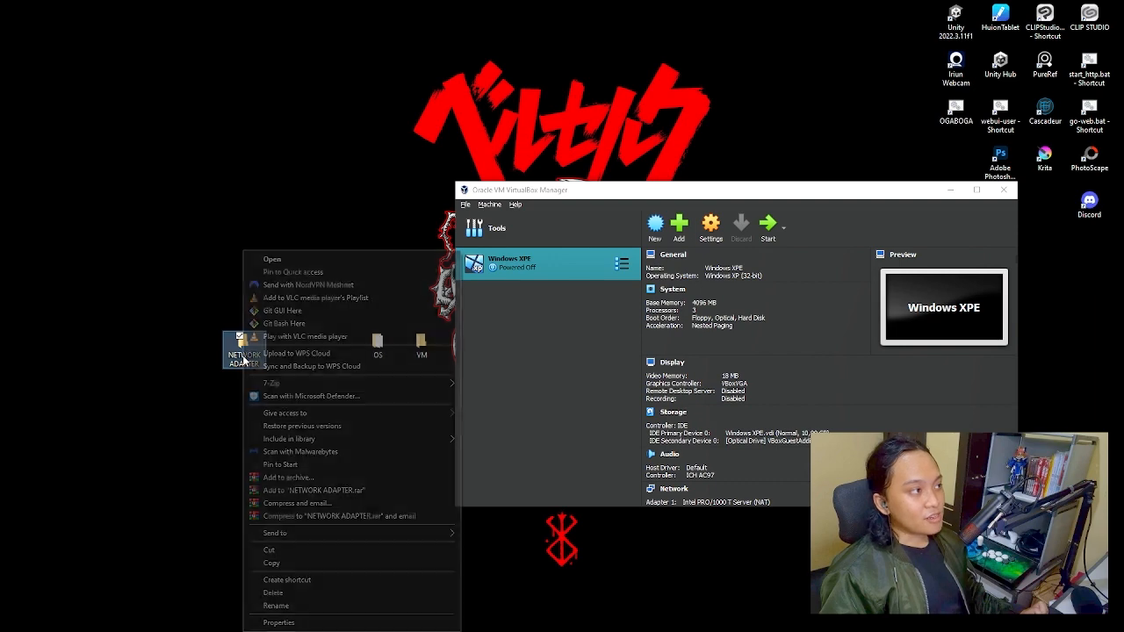
click(431, 623)
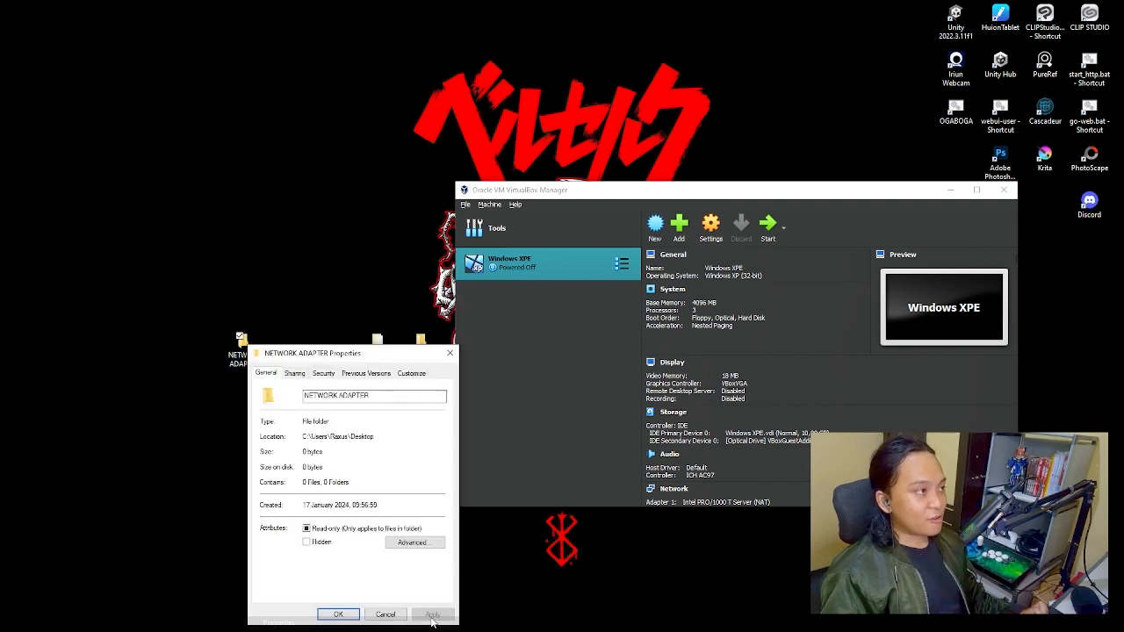
drag(303, 355, 319, 259)
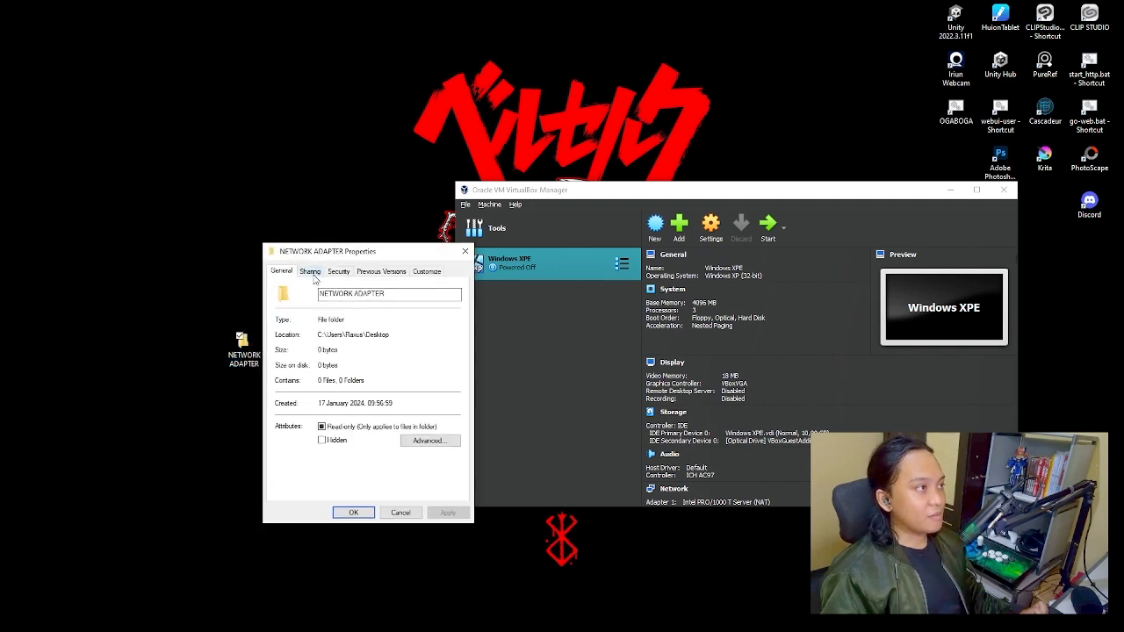
click(313, 277)
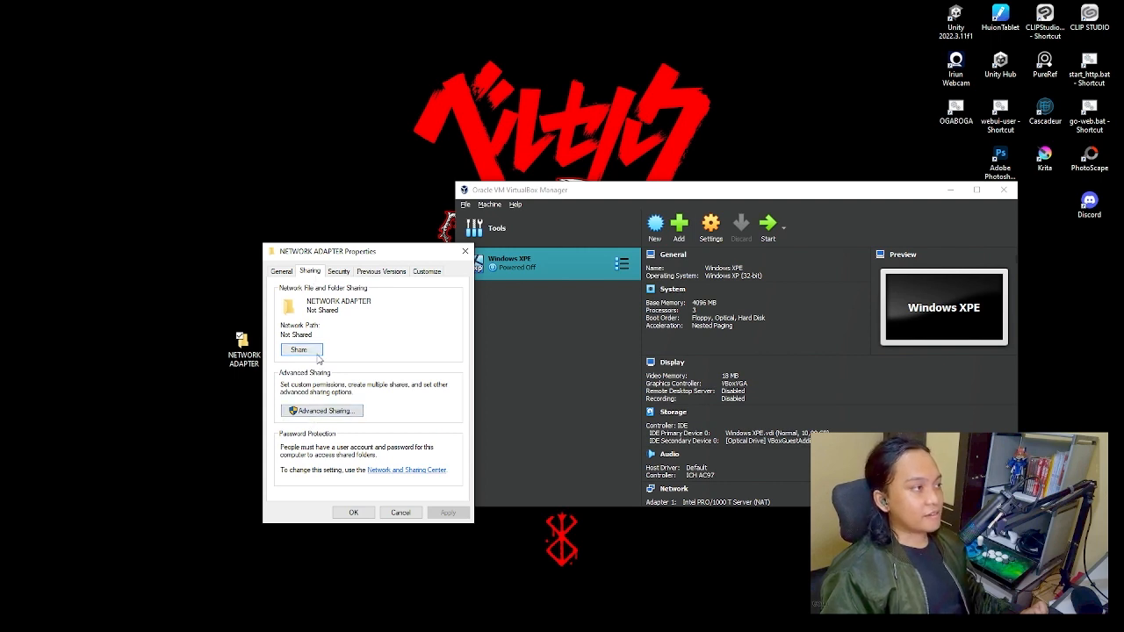
click(322, 417)
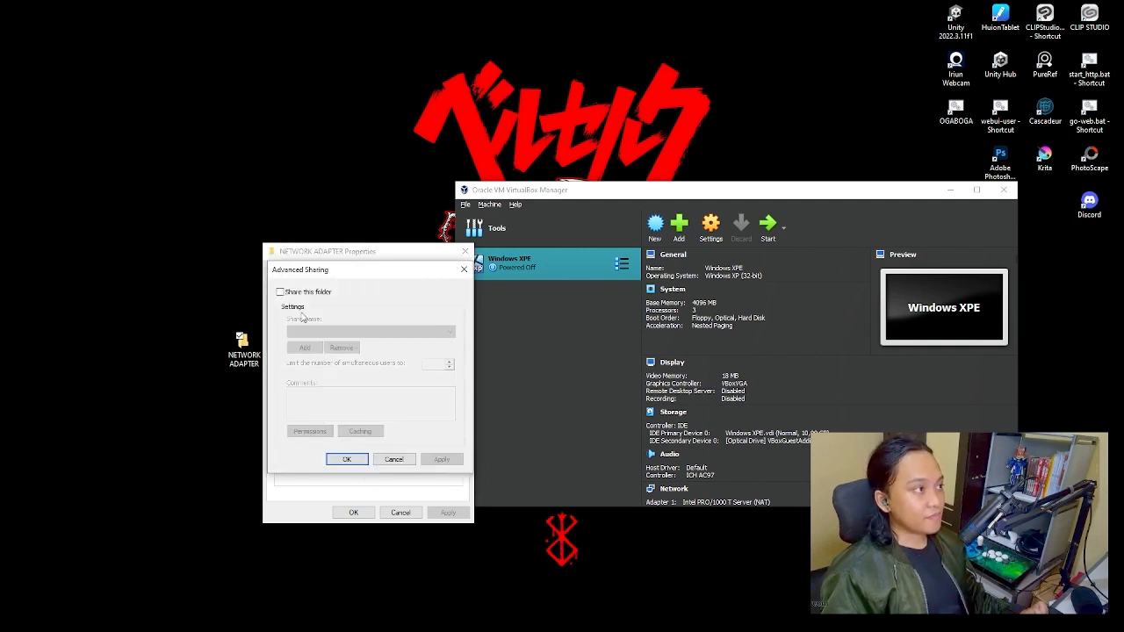
click(280, 292)
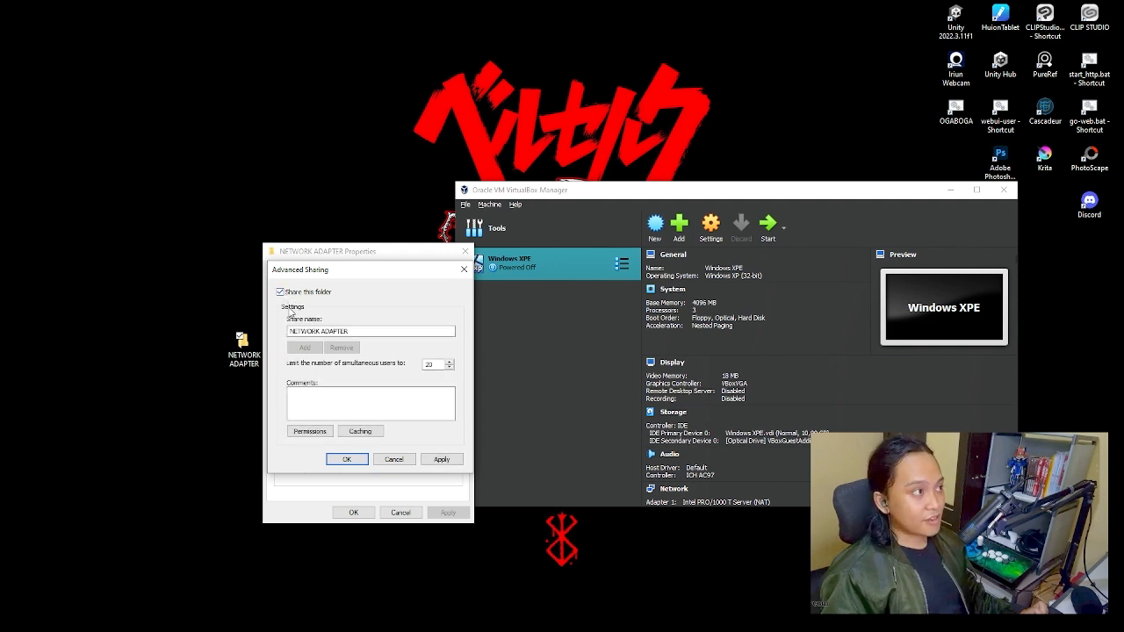
click(445, 463)
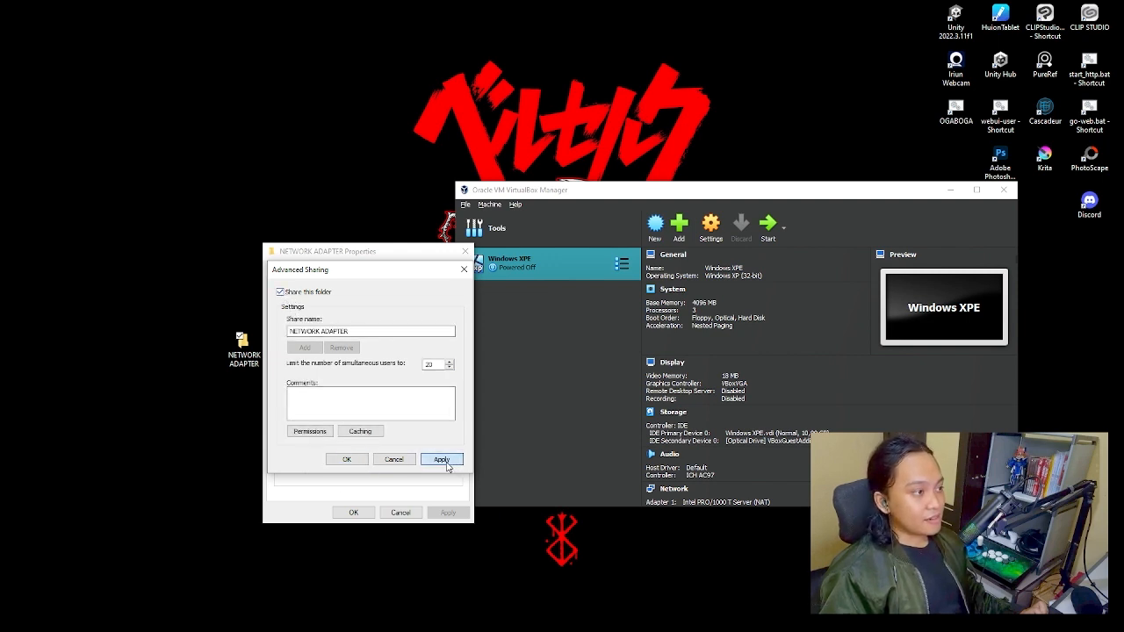
click(346, 460)
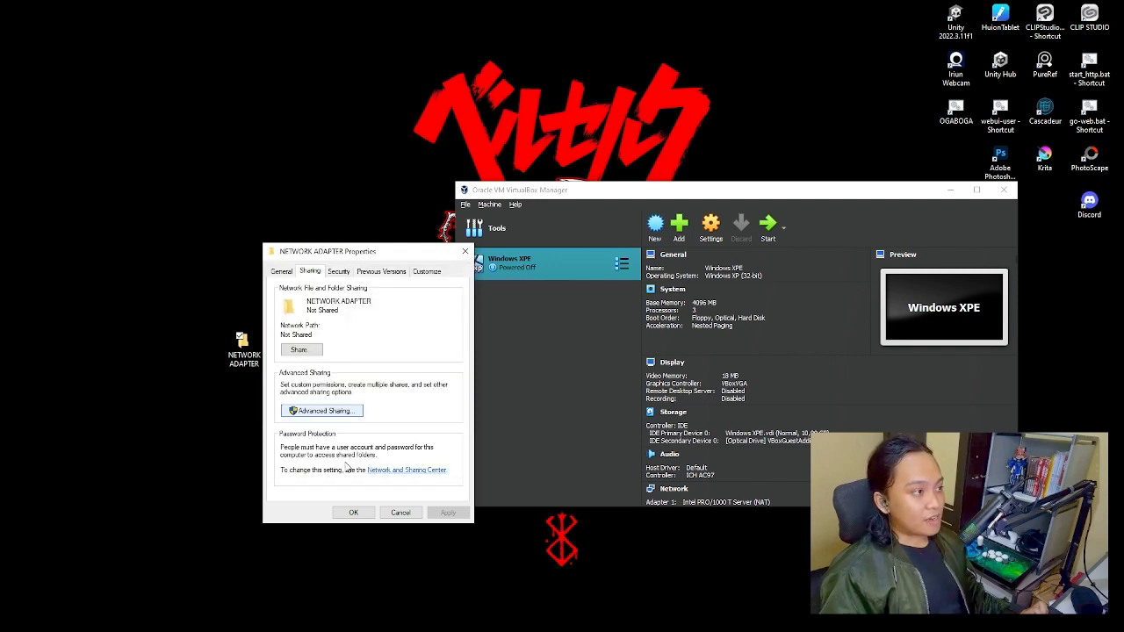
Share the NETWORK ADAPTER folder over the network with Everyone and close its properties.
click(314, 353)
click(453, 362)
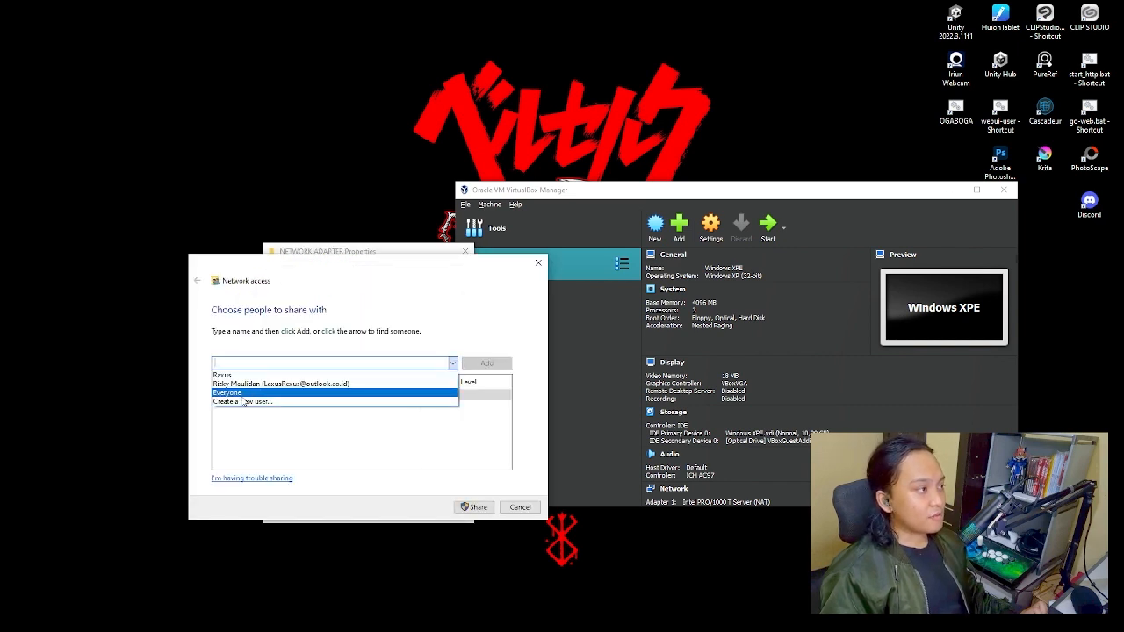
click(230, 392)
click(487, 363)
click(474, 506)
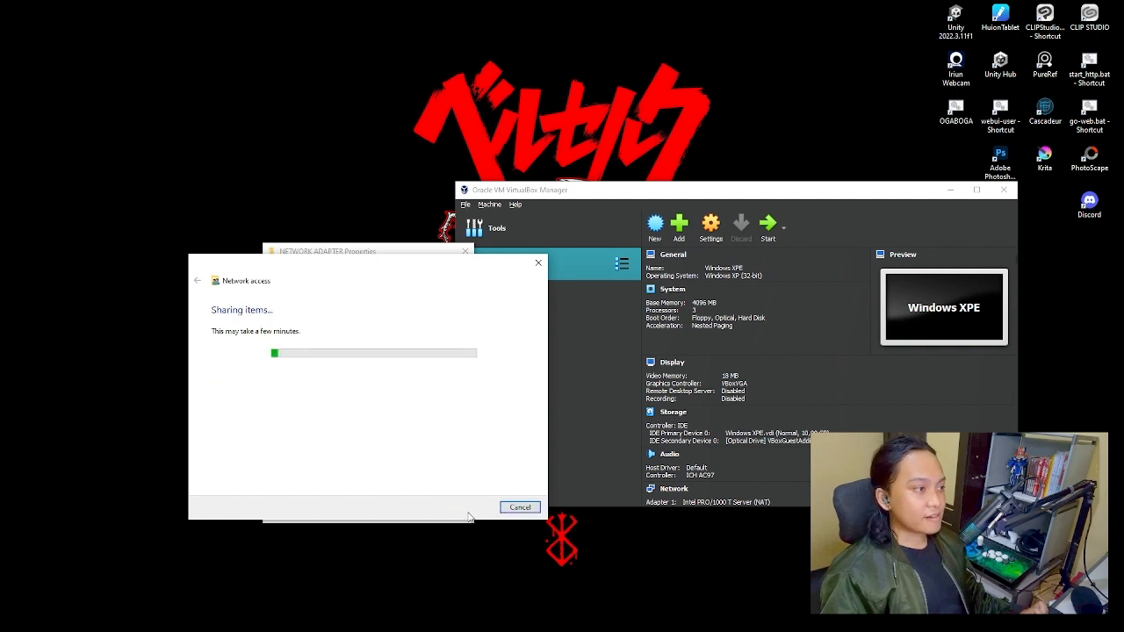
click(521, 507)
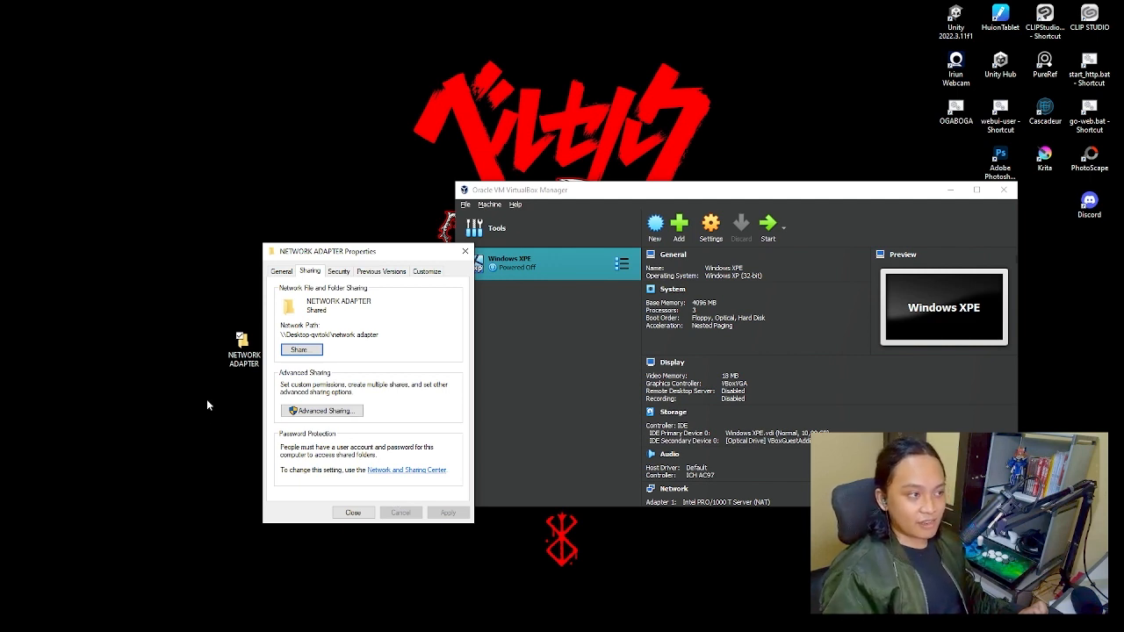
click(344, 514)
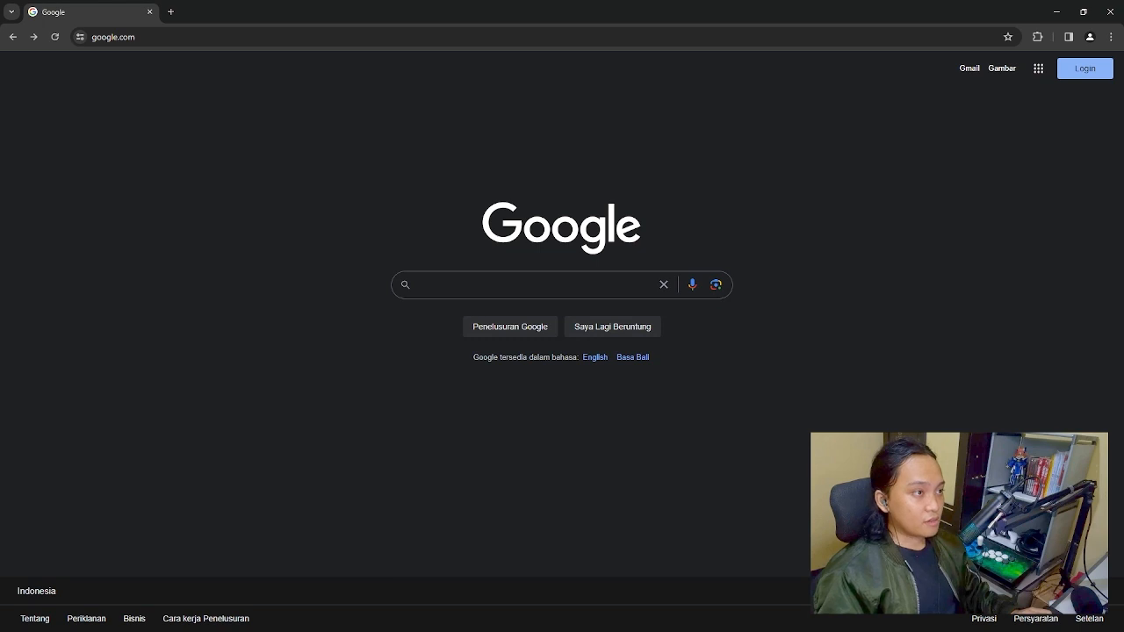
Search Google in the host's browser for "DOWNLOAD NETWORK ADAPTER WINDOWS XP FINAI".
click(535, 285)
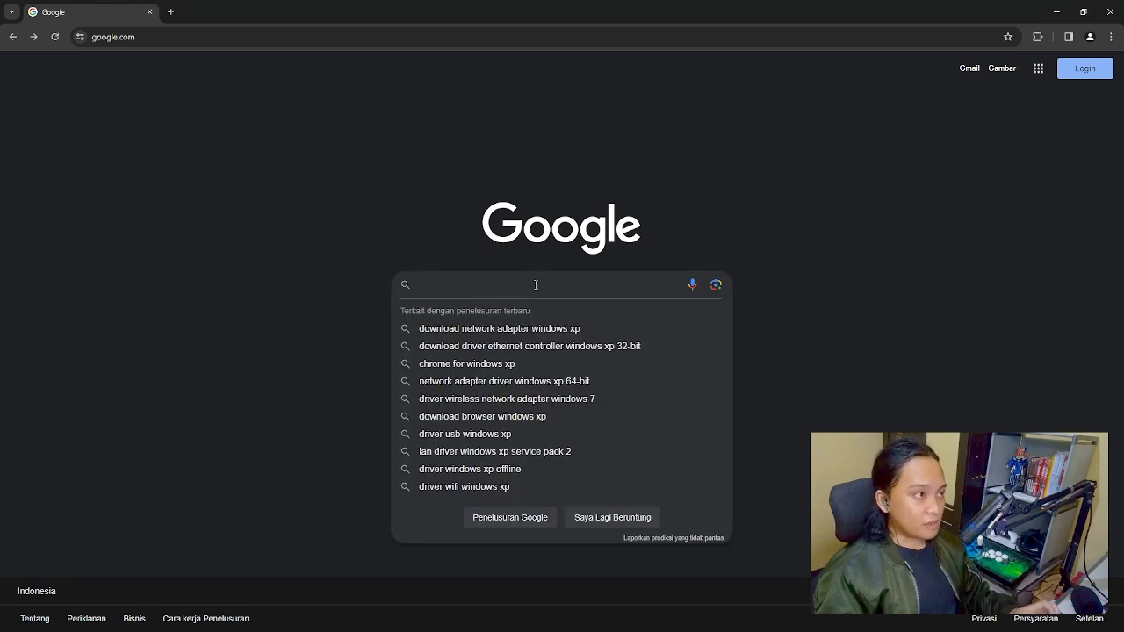
text(DOWNLOAD NEW)
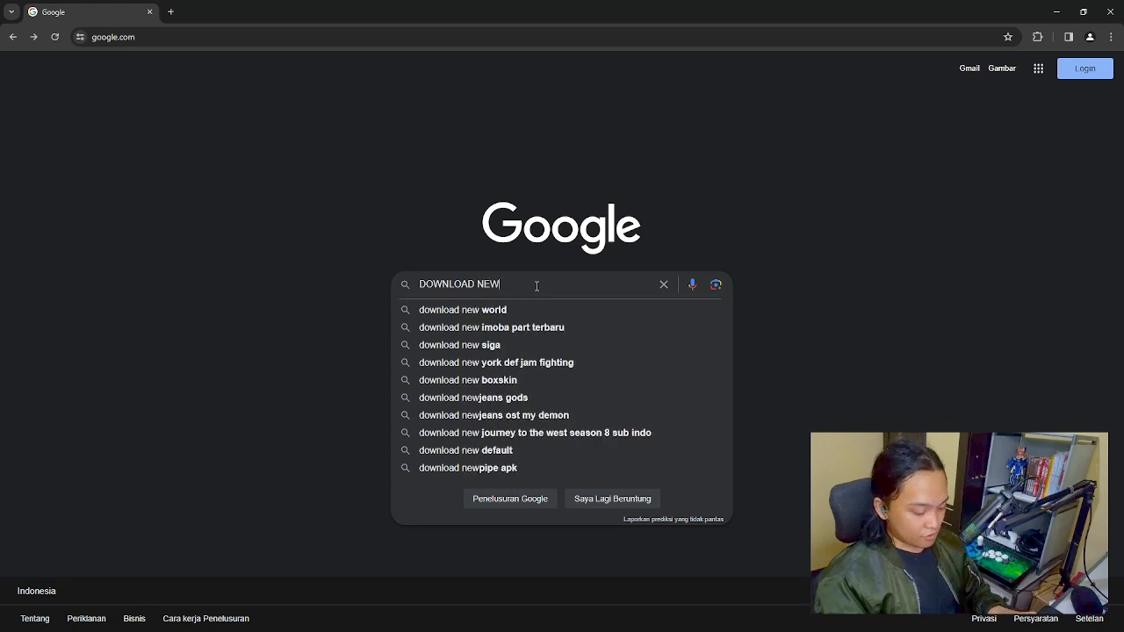
key(BackSpace)
text(TWORK ADAPT)
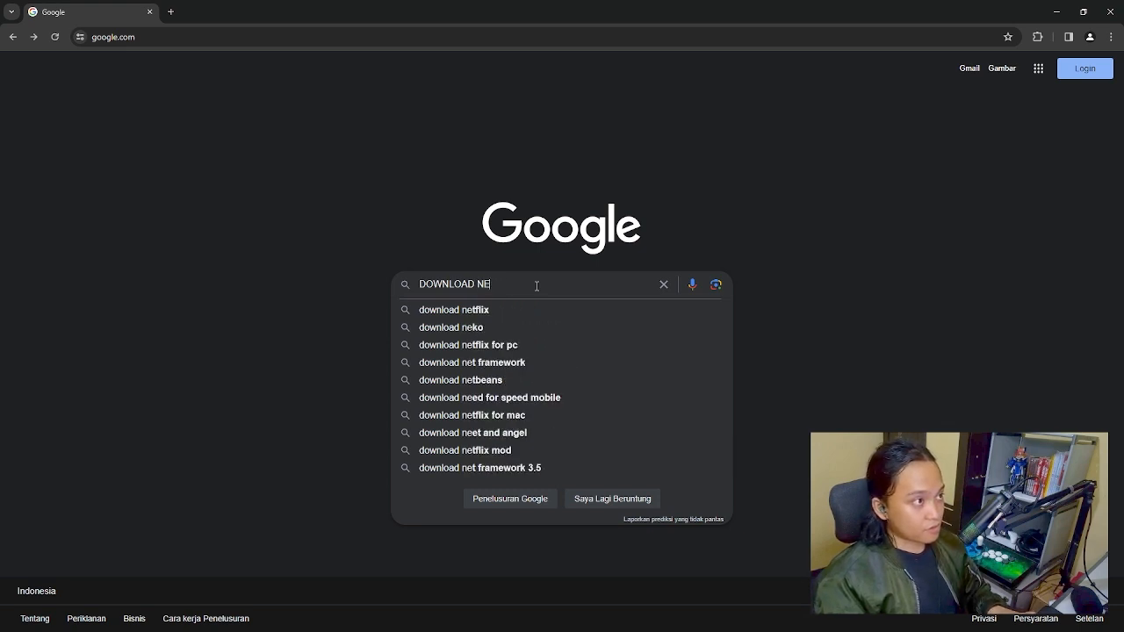
text(ER )
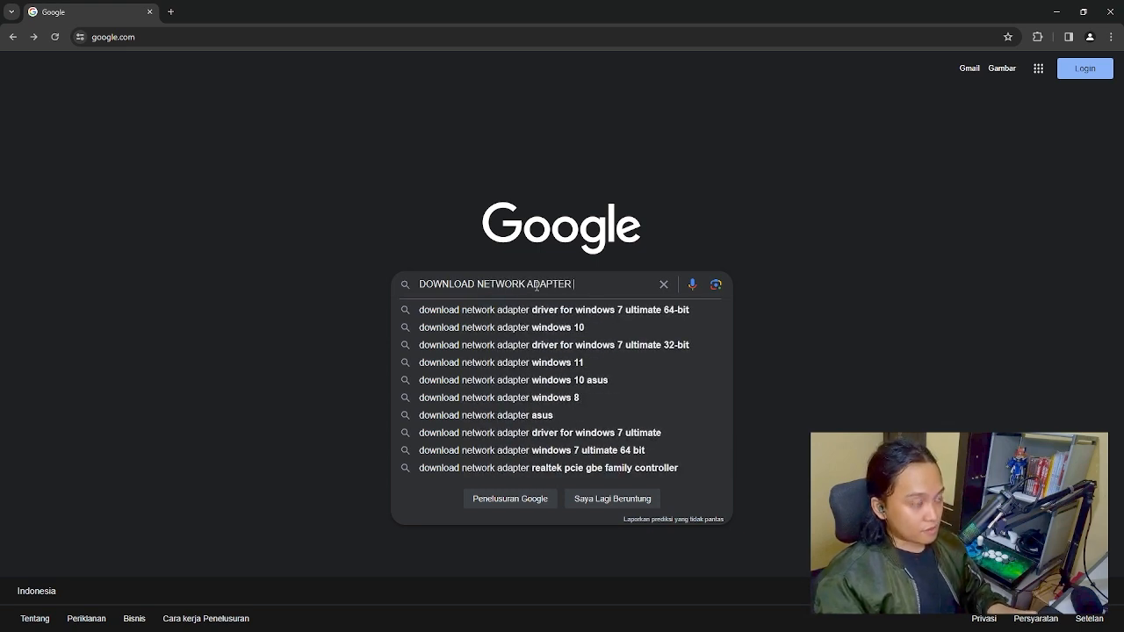
text(WINDOWS XP FINA)
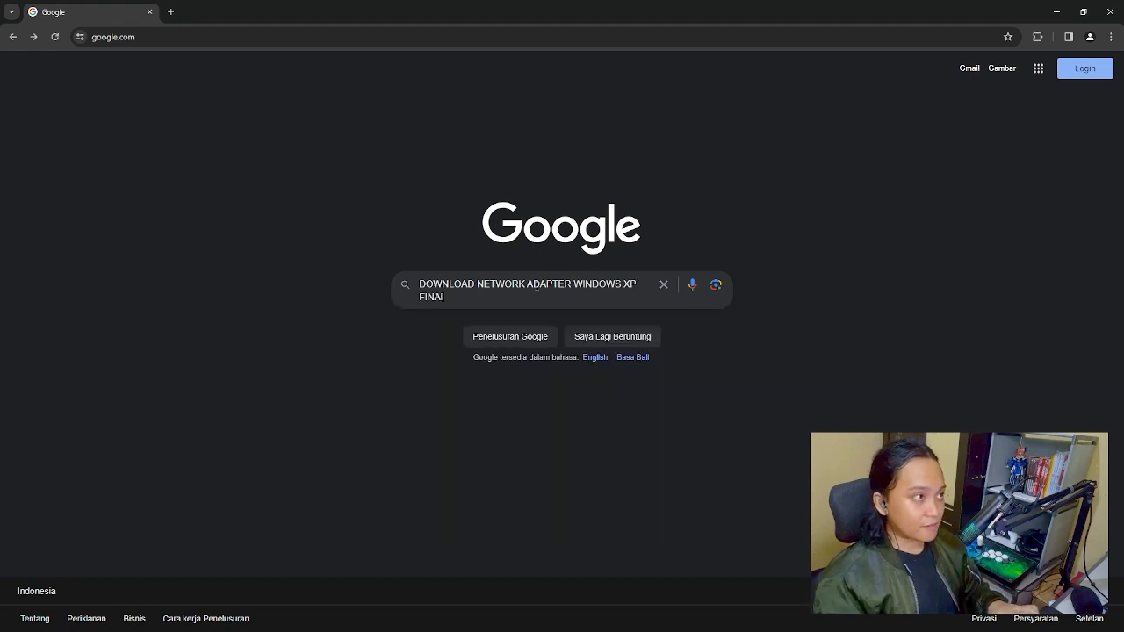
key(Return)
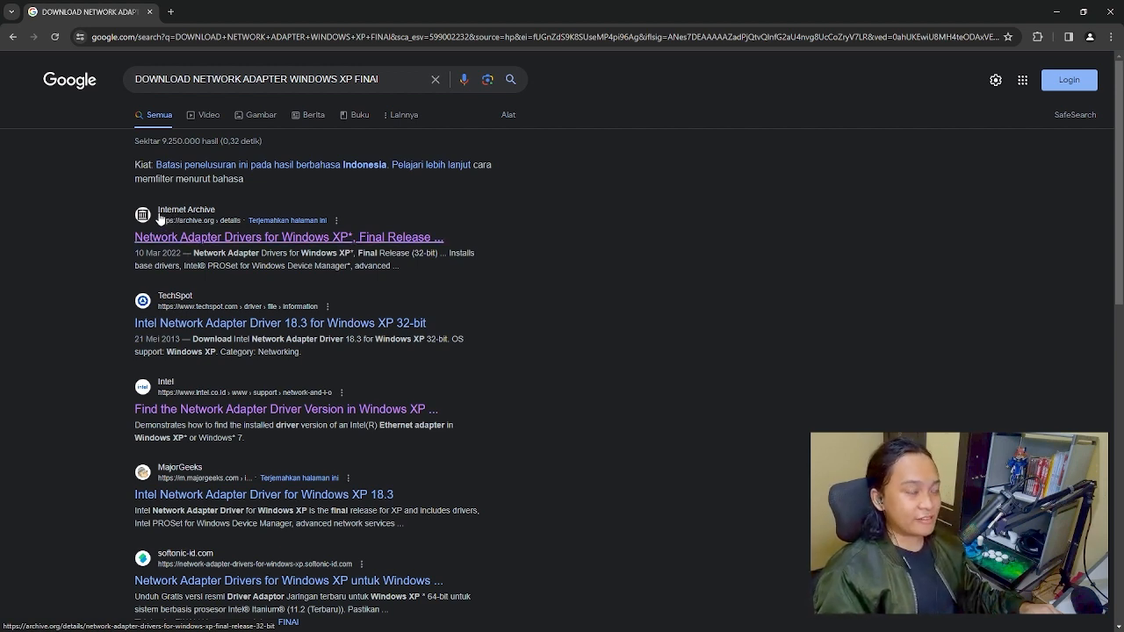
Download the Windows executable of Intel's Network Adapter Drivers for Windows XP Final Release (32-bit) from Internet Archive, and close the browser.
click(198, 237)
scroll(575, 385, down, 1)
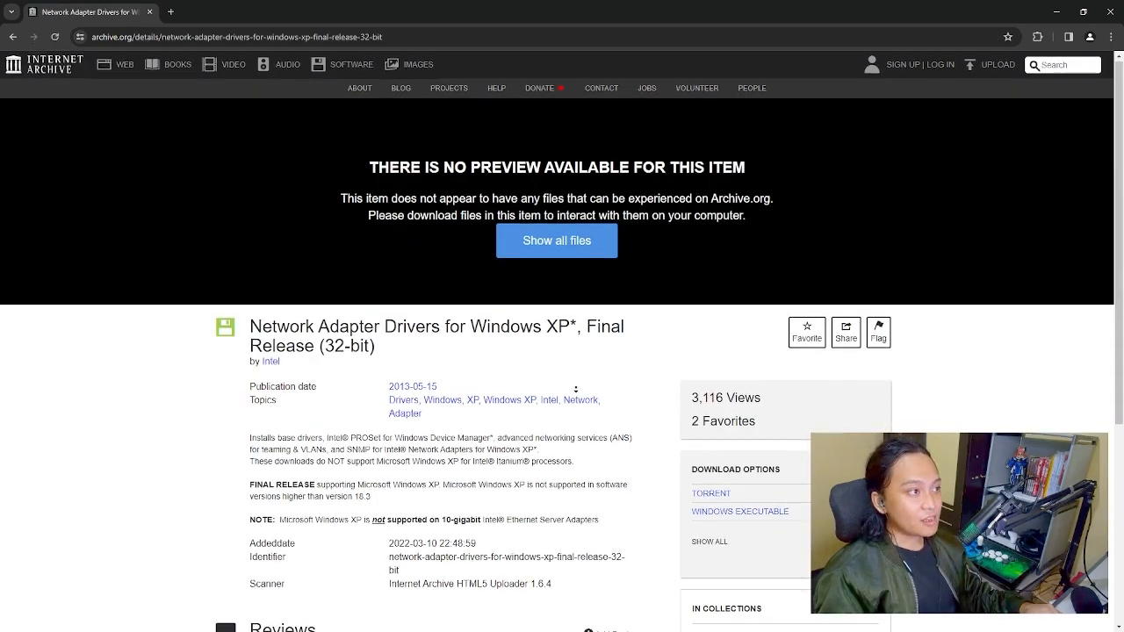
scroll(560, 391, down, 1)
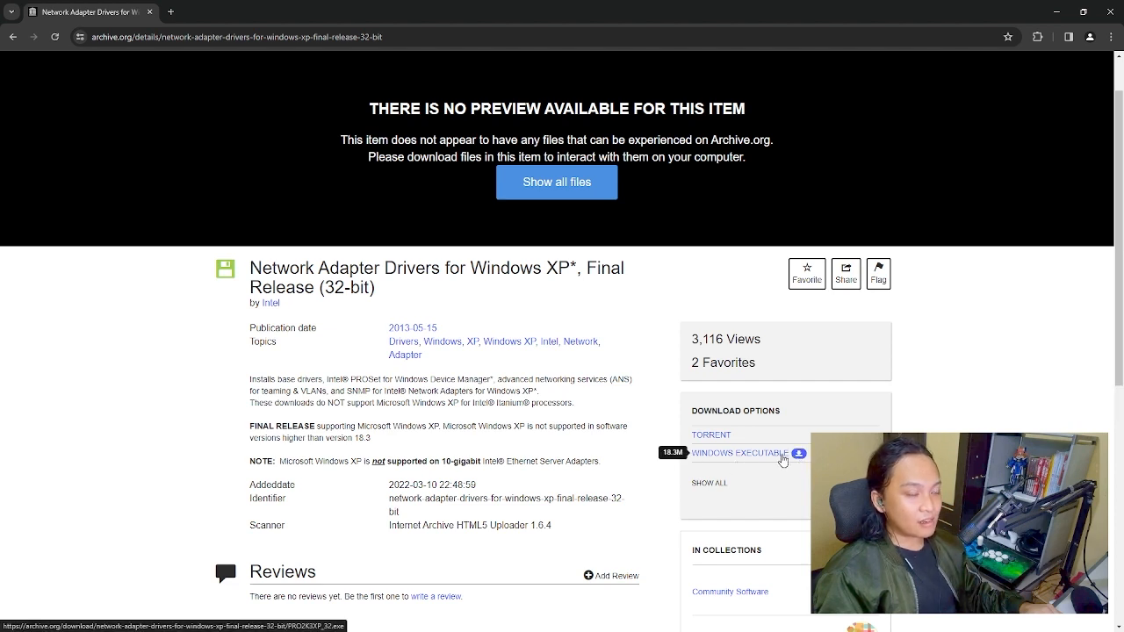
click(798, 457)
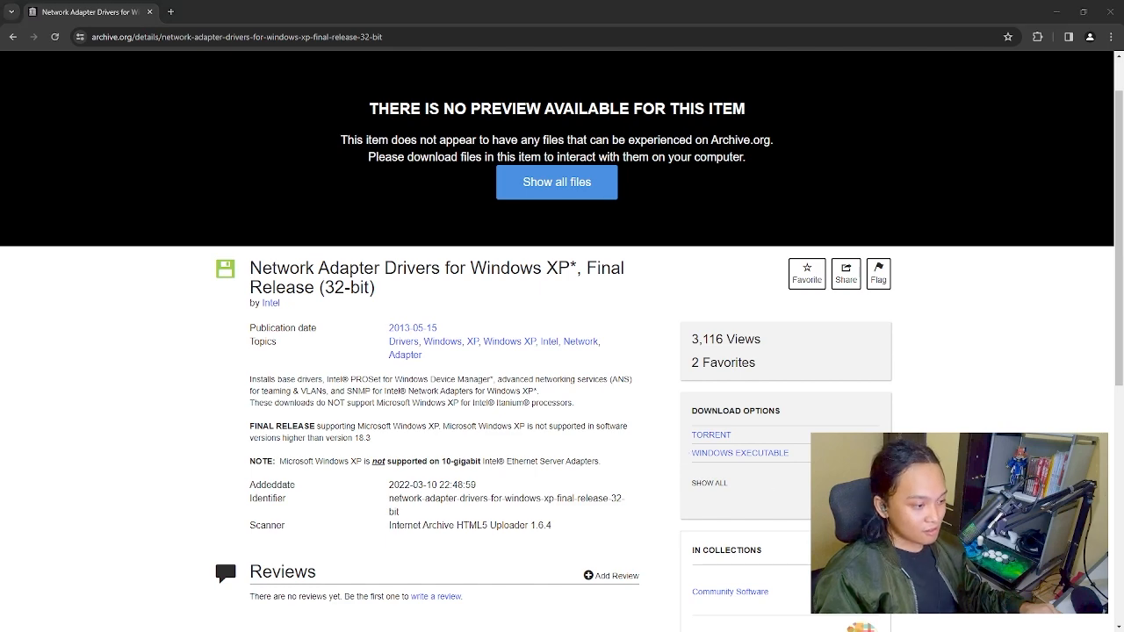
click(519, 502)
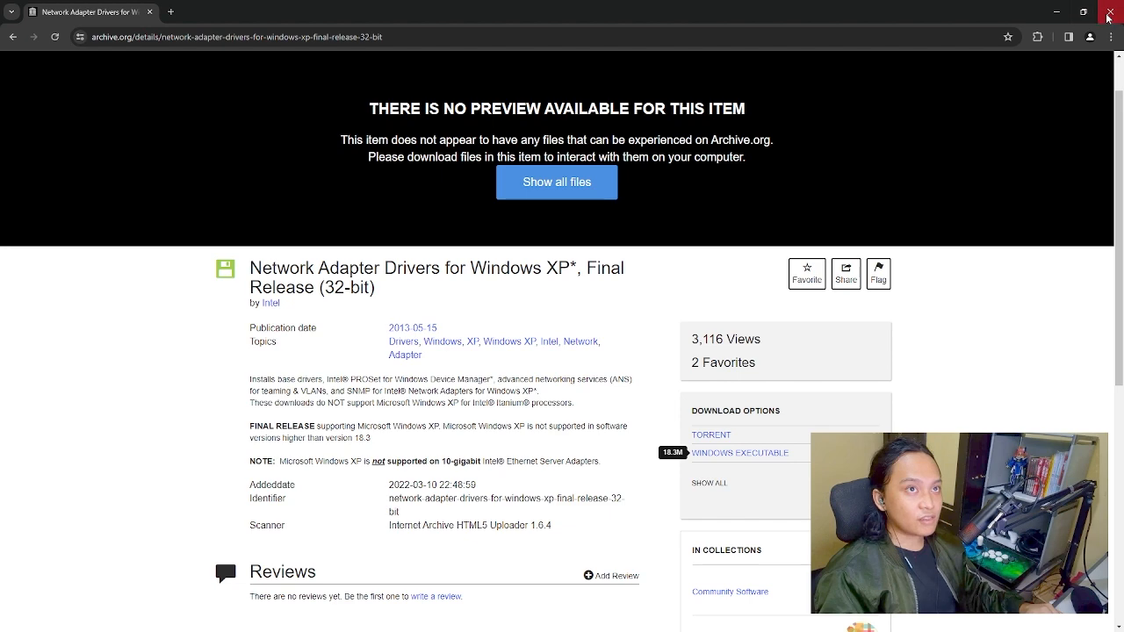
click(1109, 16)
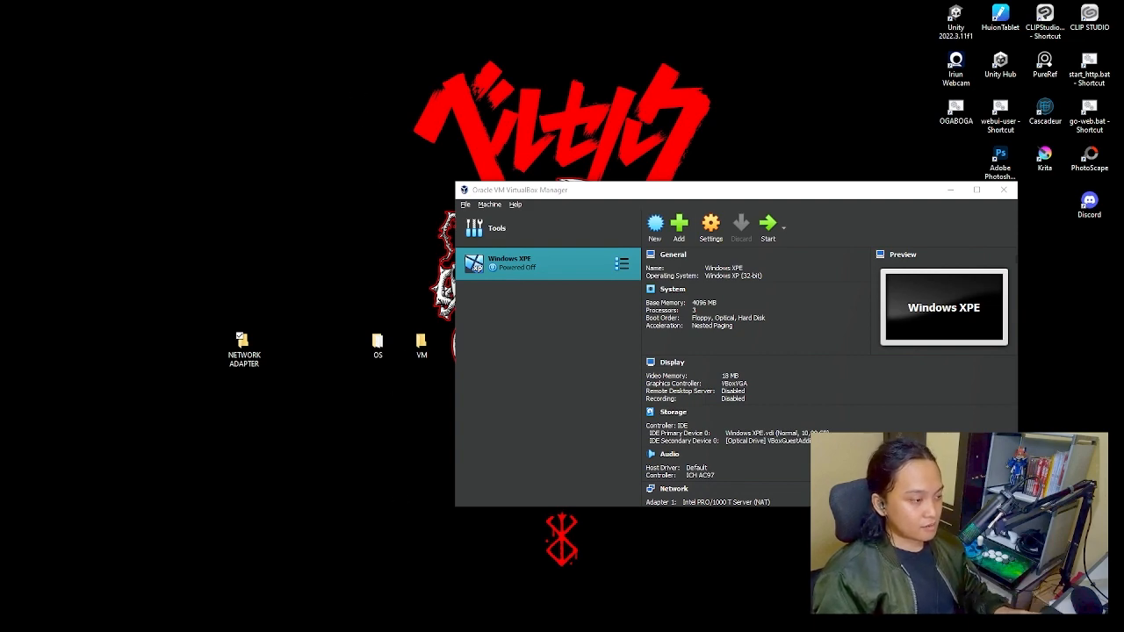
Put PRO2K3XP_32.exe into the desktop NETWORK ADAPTER folder and close the folder window.
double_click(243, 344)
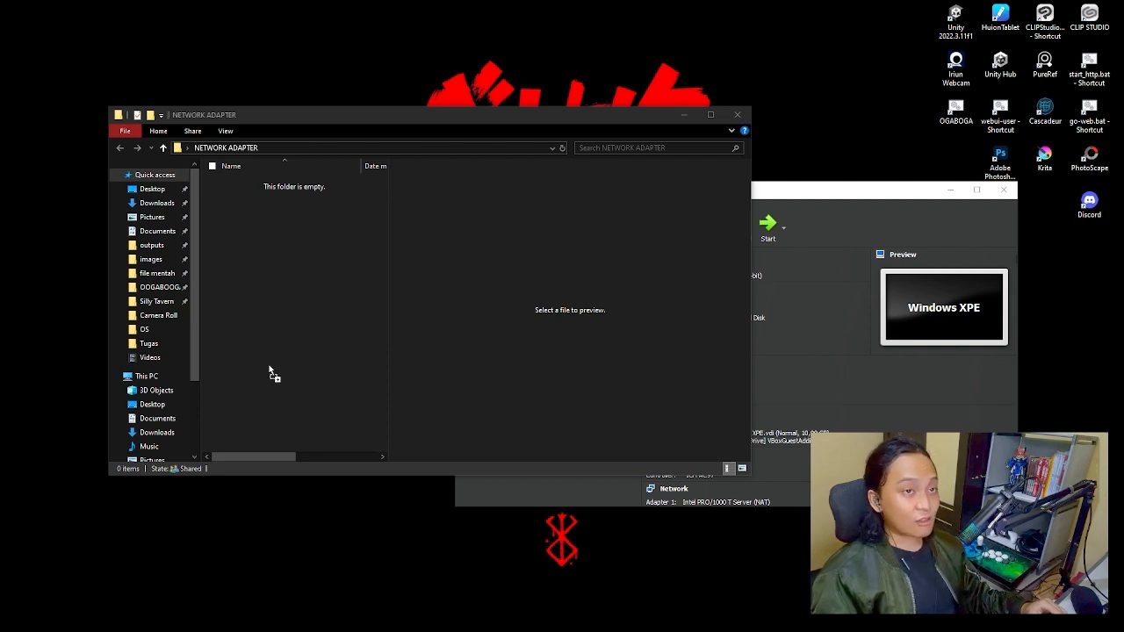
drag(270, 373, 296, 394)
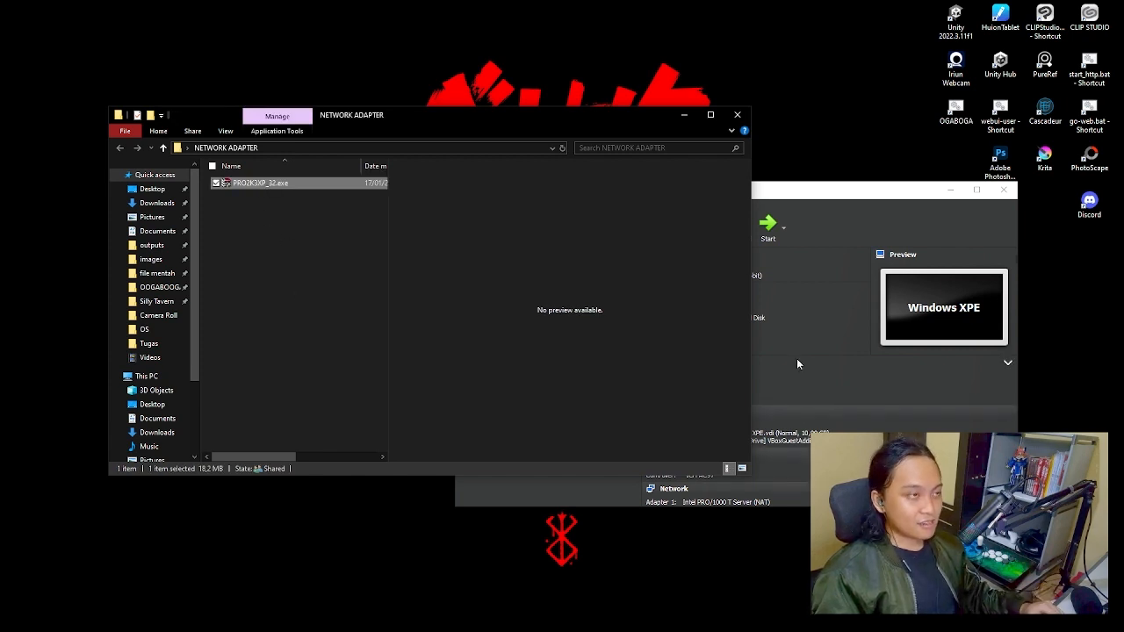
click(737, 114)
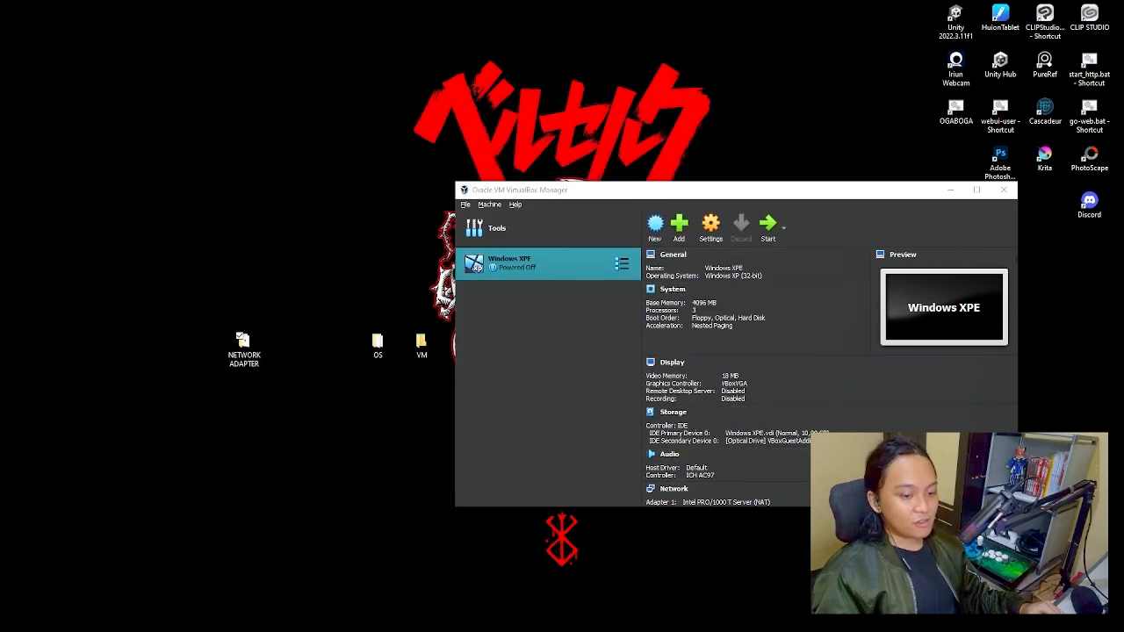
Start the Windows XPE virtual machine and dismiss the notification balloons on its desktop.
click(767, 227)
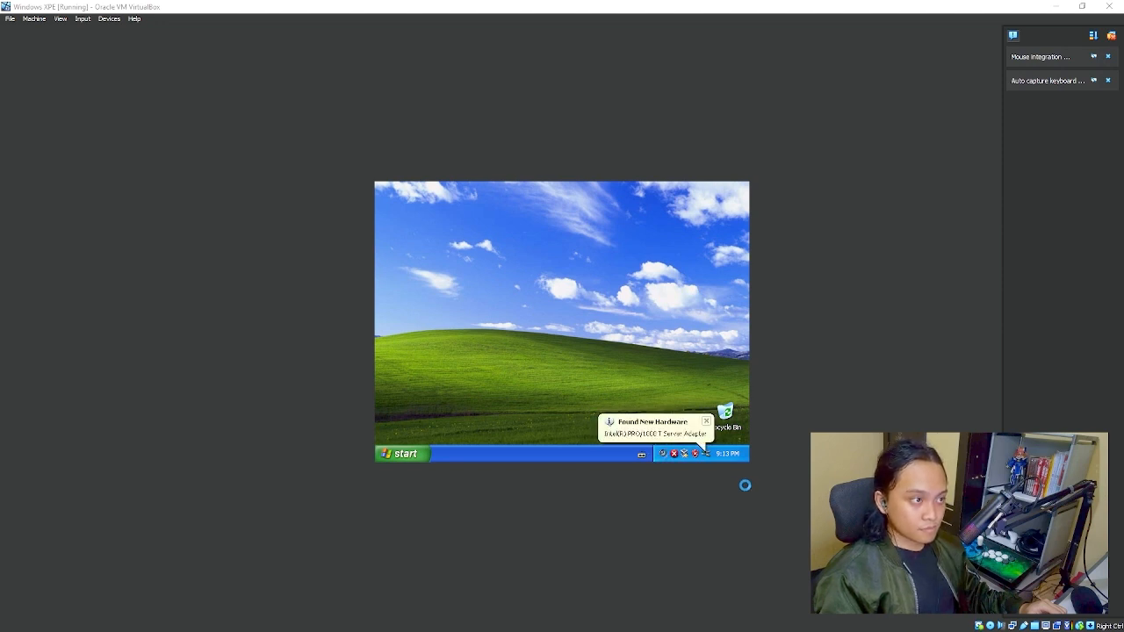
click(707, 421)
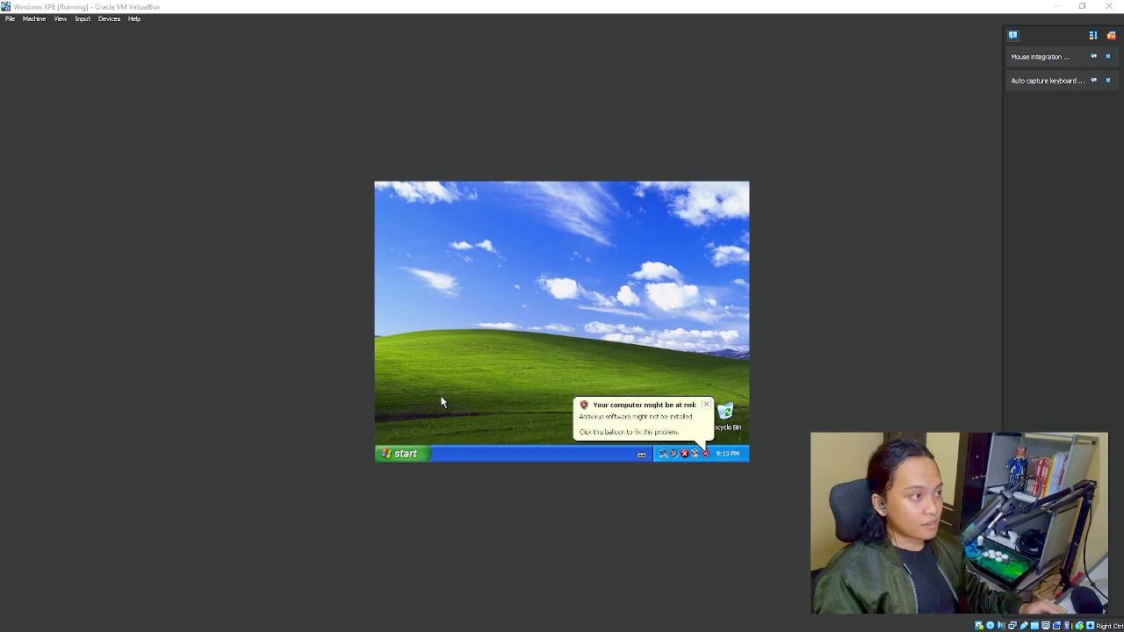
click(706, 405)
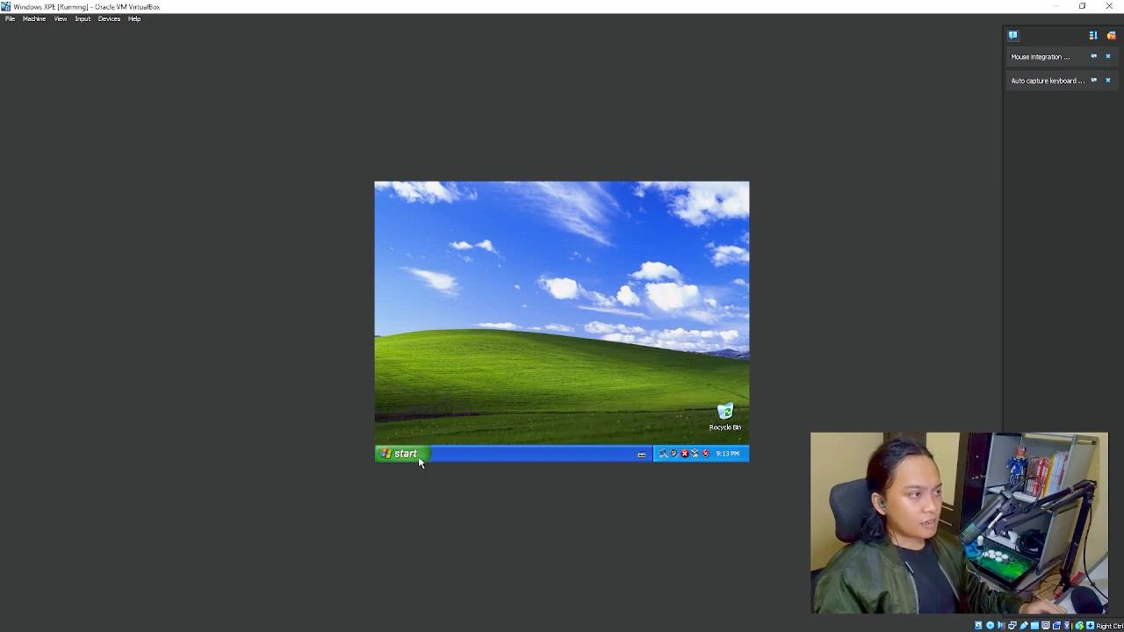
right_click(541, 343)
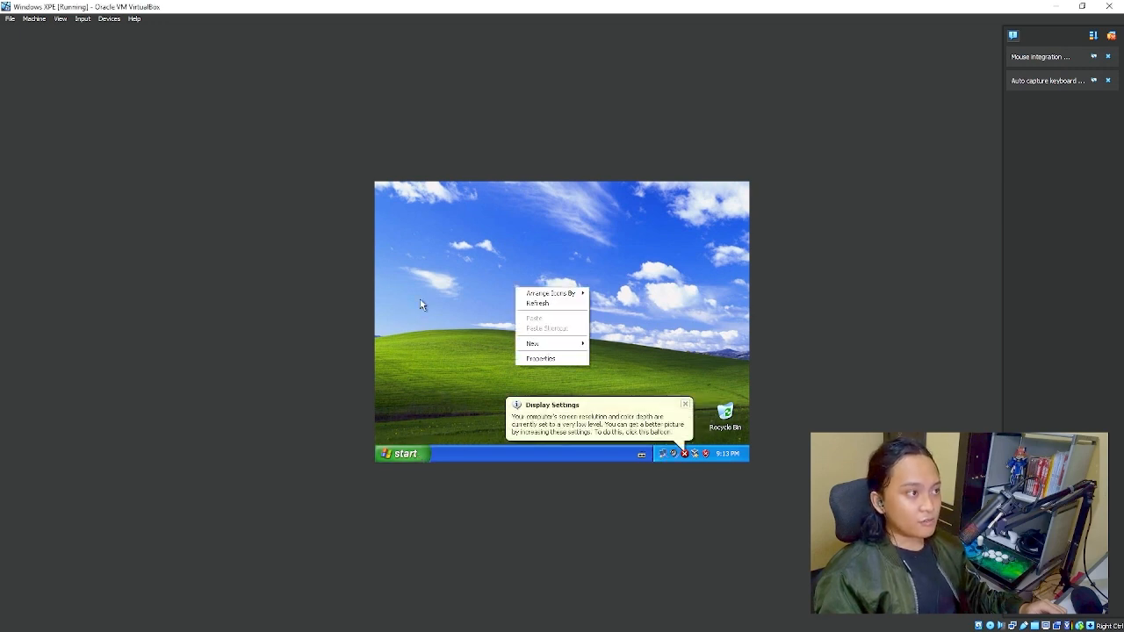
click(685, 405)
Set the guest's screen resolution to 1152 by 864 pixels in Display Properties and keep the new settings.
right_click(484, 276)
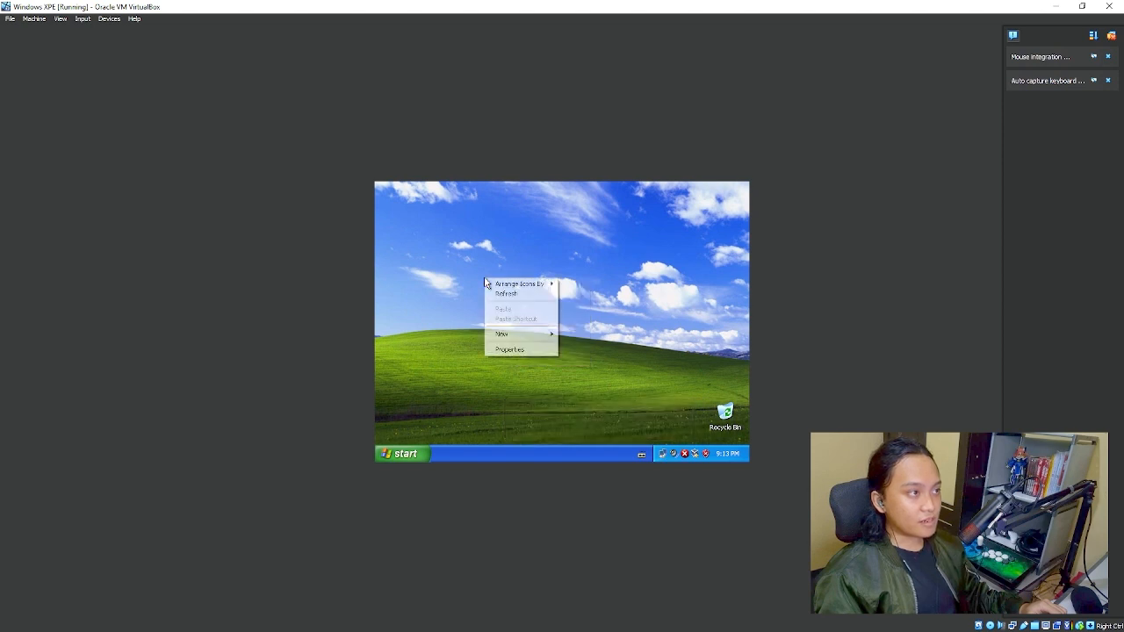
click(523, 351)
click(474, 210)
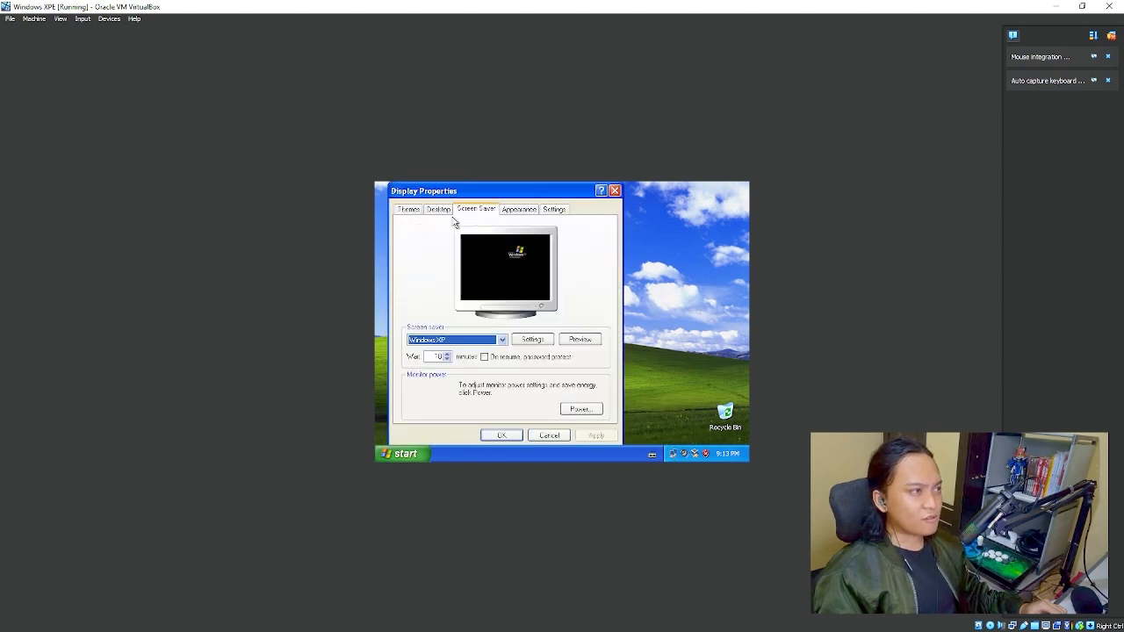
click(441, 211)
click(483, 211)
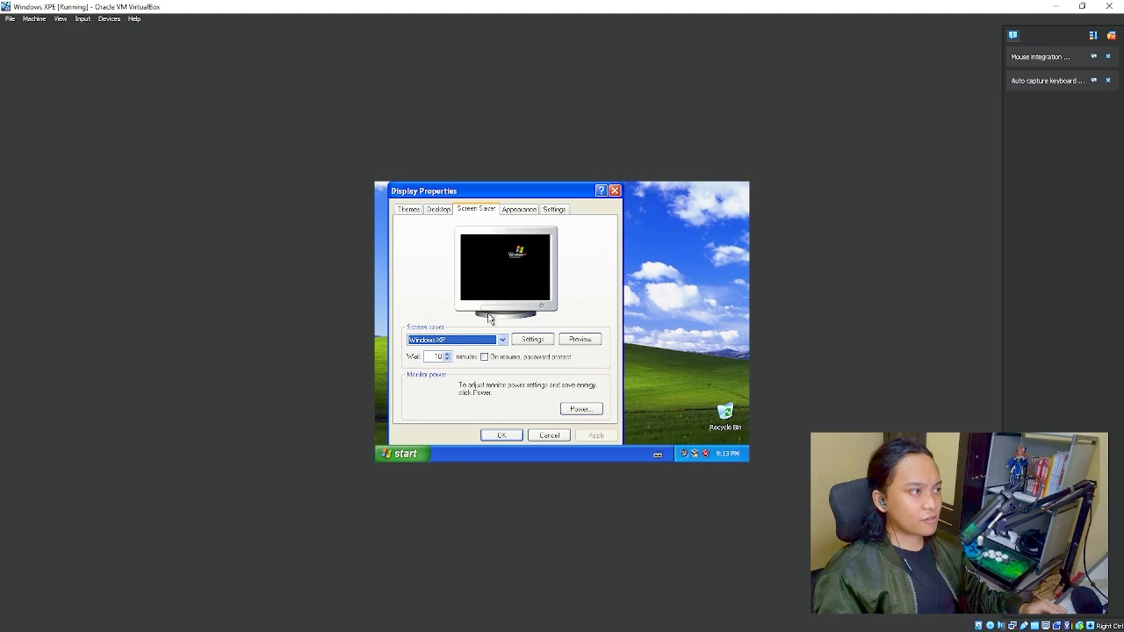
click(526, 211)
click(554, 209)
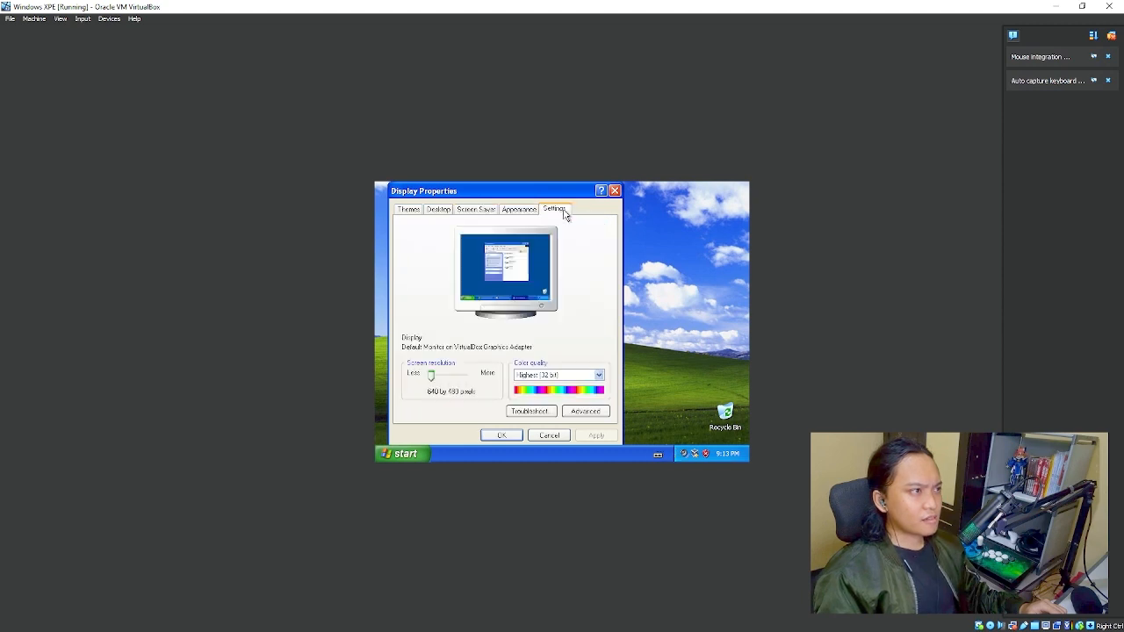
drag(432, 378, 457, 378)
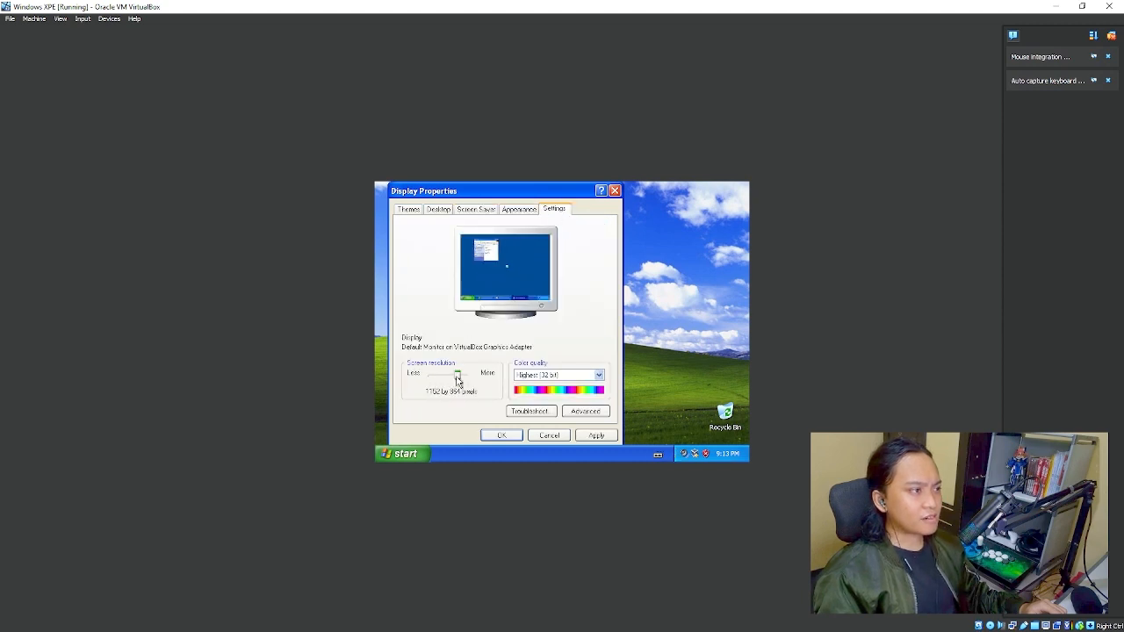
click(501, 436)
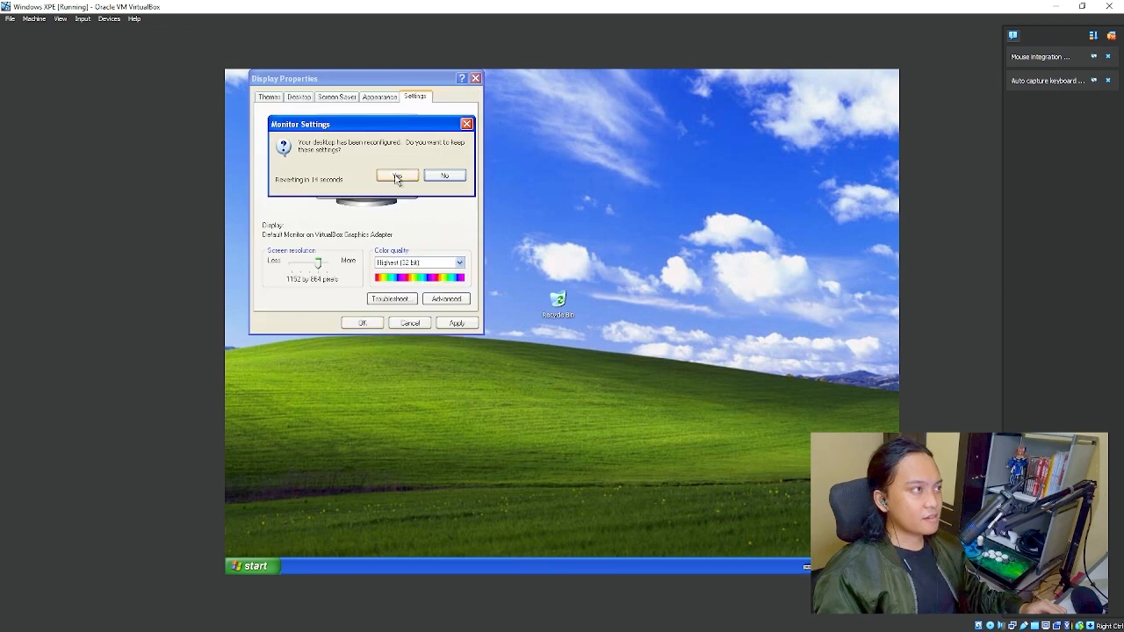
click(397, 176)
Open My Computer in the guest's file explorer and open the Network_adapter shared drive (Z:).
click(275, 574)
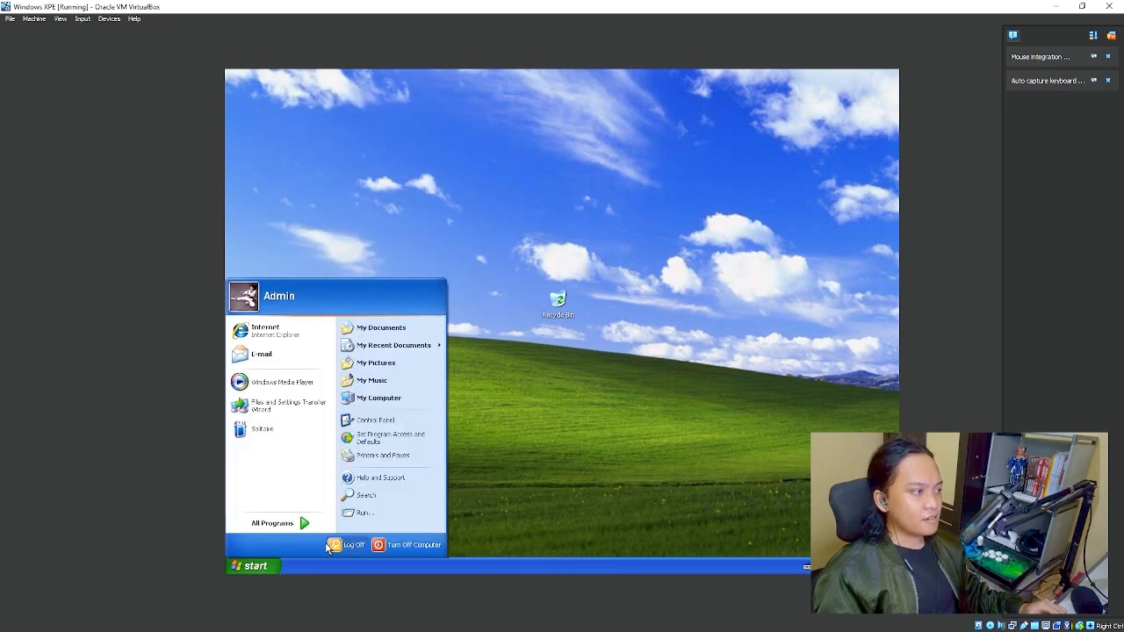
right_click(255, 566)
click(265, 512)
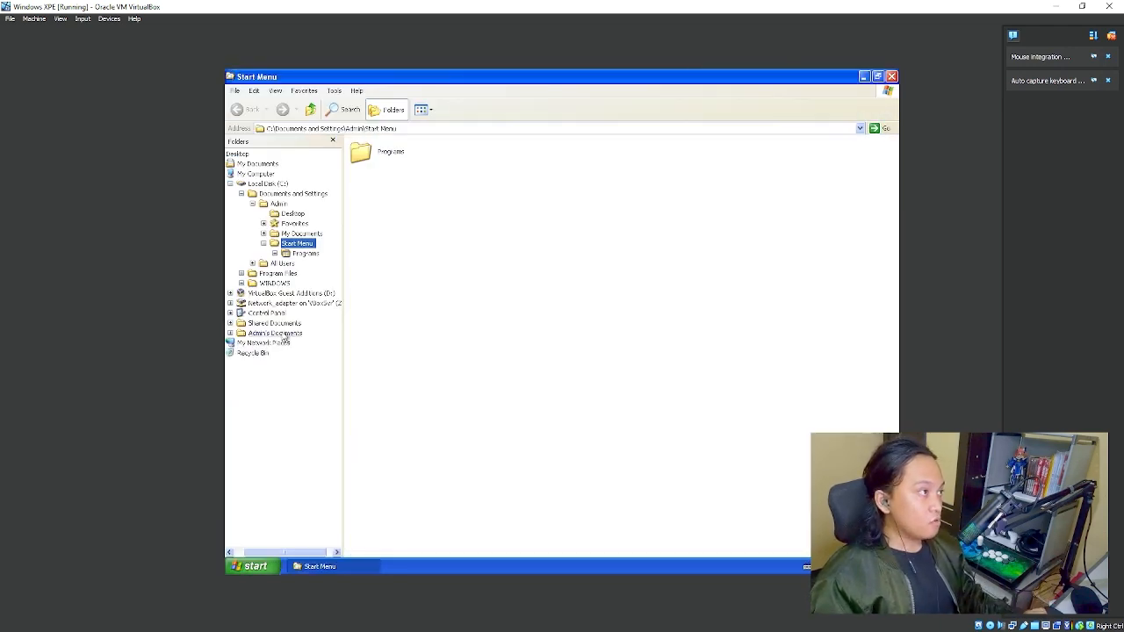
click(261, 184)
click(256, 174)
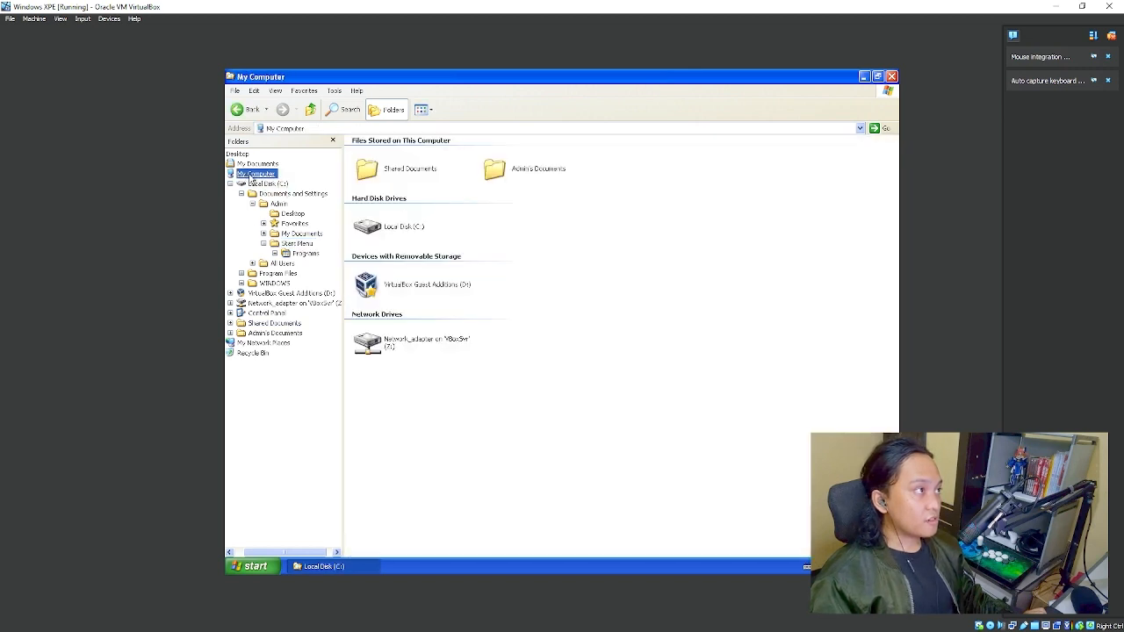
mouse_move(439, 354)
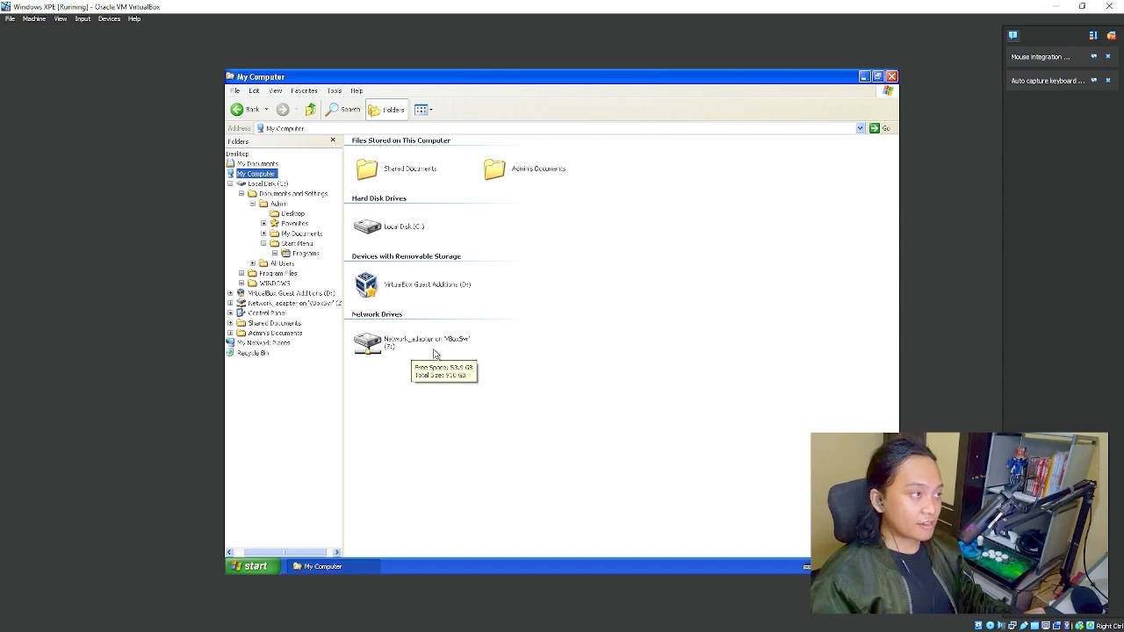
double_click(437, 351)
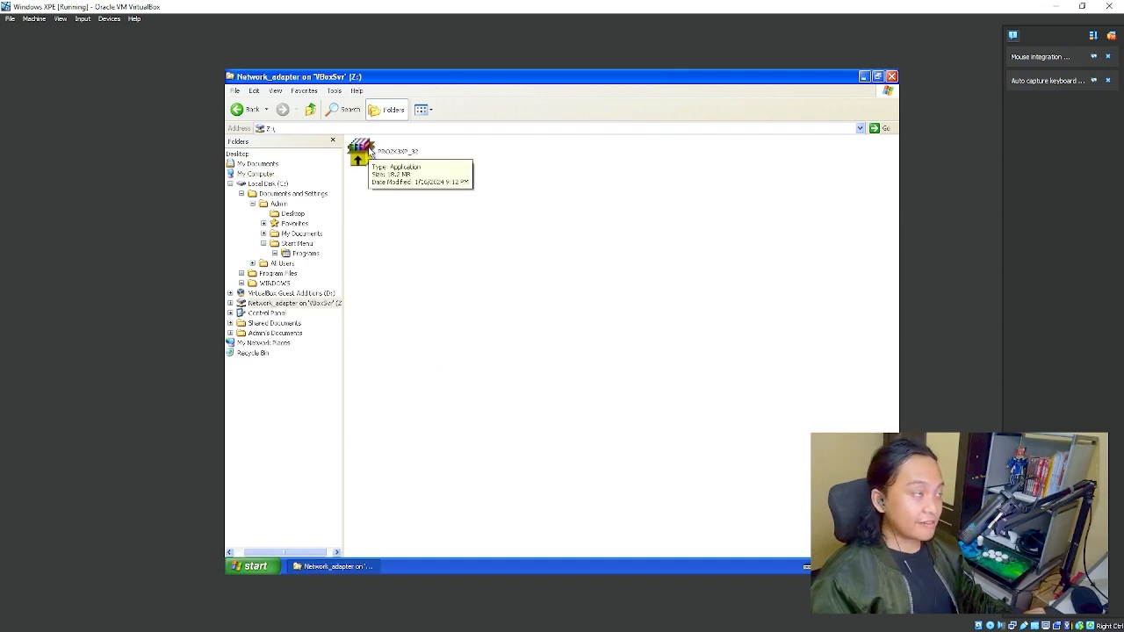
Run the PRO2K3XP_32 installer from the shared drive and accept the Intel license agreement.
click(373, 152)
double_click(372, 151)
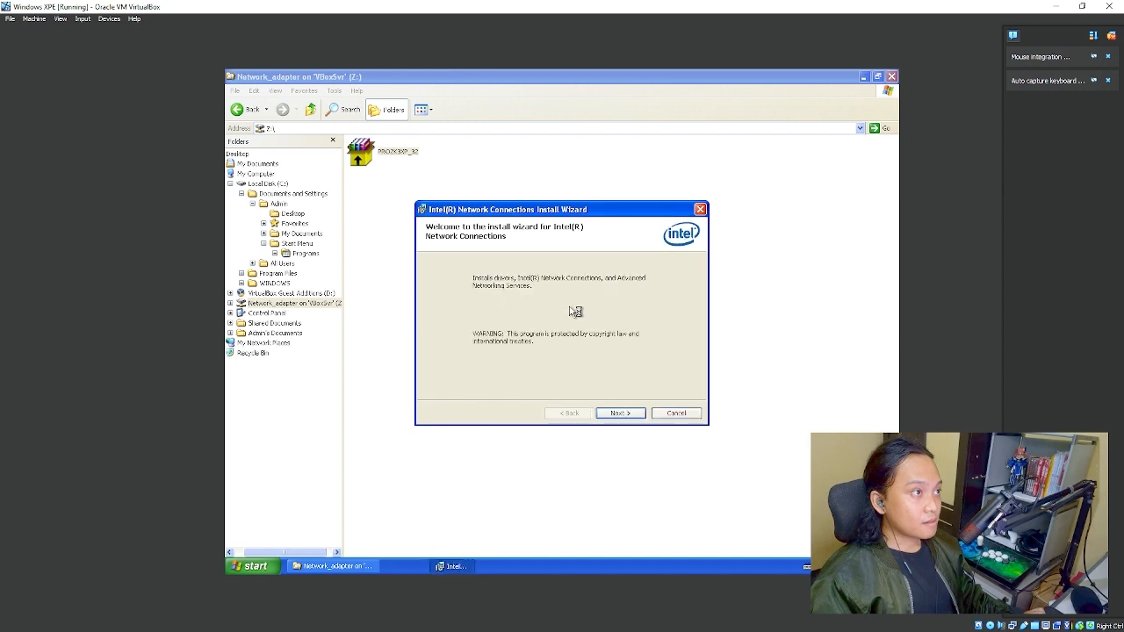
click(619, 414)
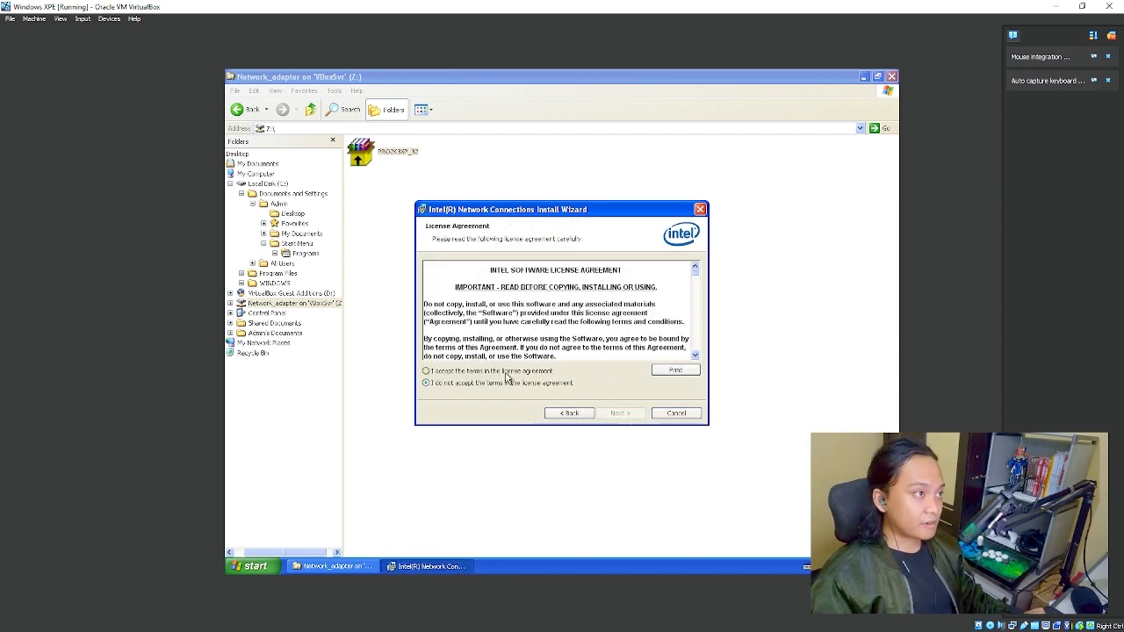
click(507, 374)
click(617, 414)
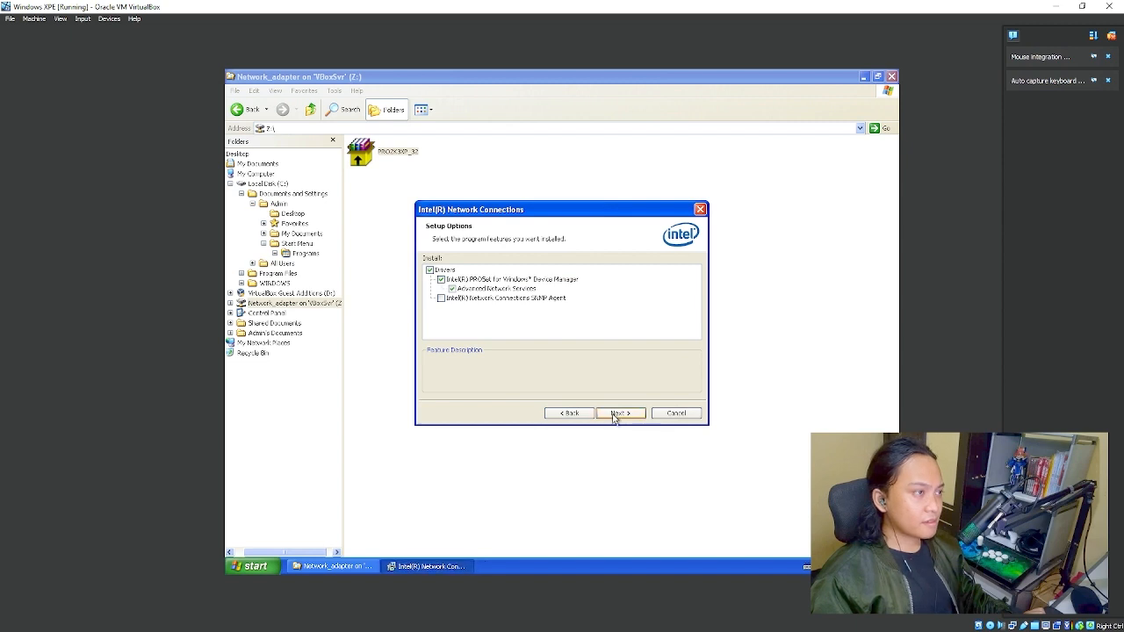
Install the Intel network drivers with the default setup options and finish the install wizard.
click(614, 414)
click(617, 414)
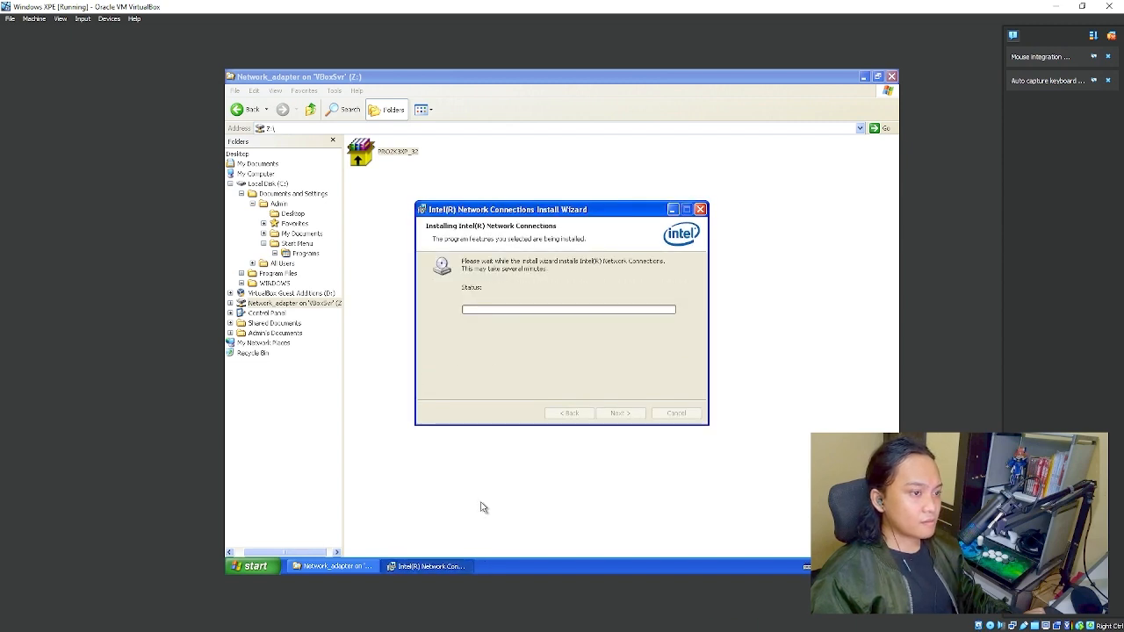
drag(565, 216, 543, 213)
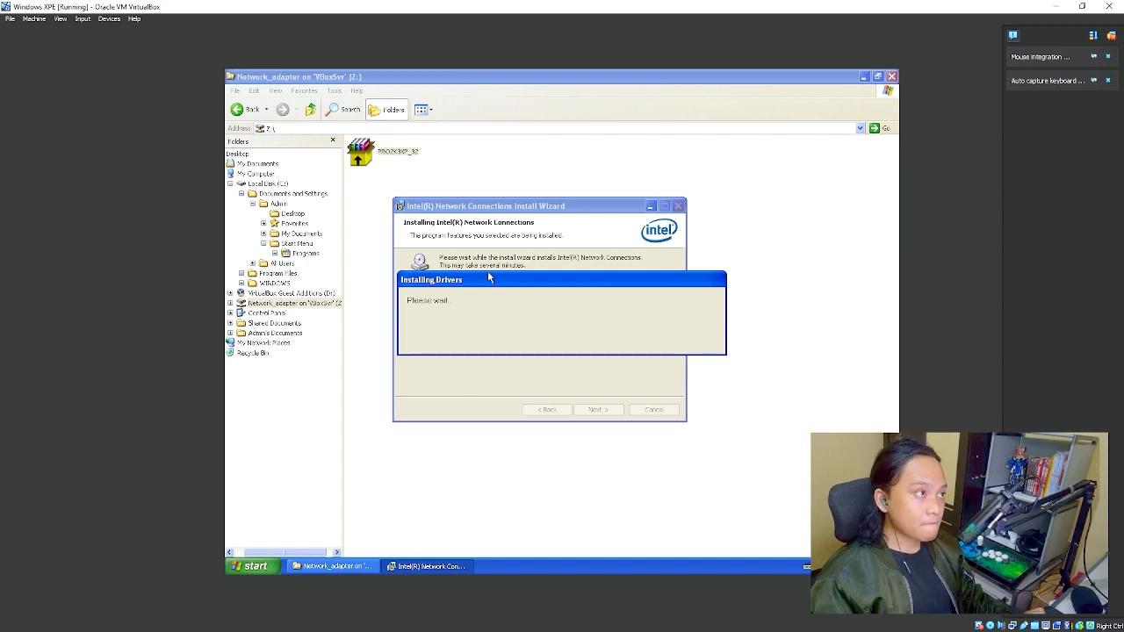
drag(500, 278, 468, 257)
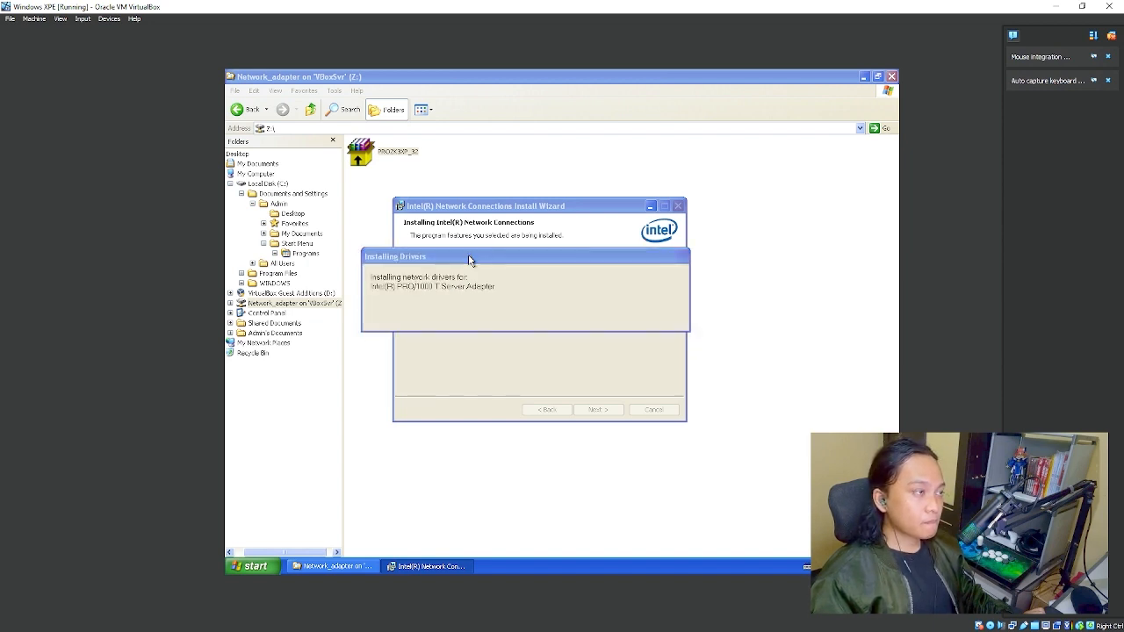
click(468, 259)
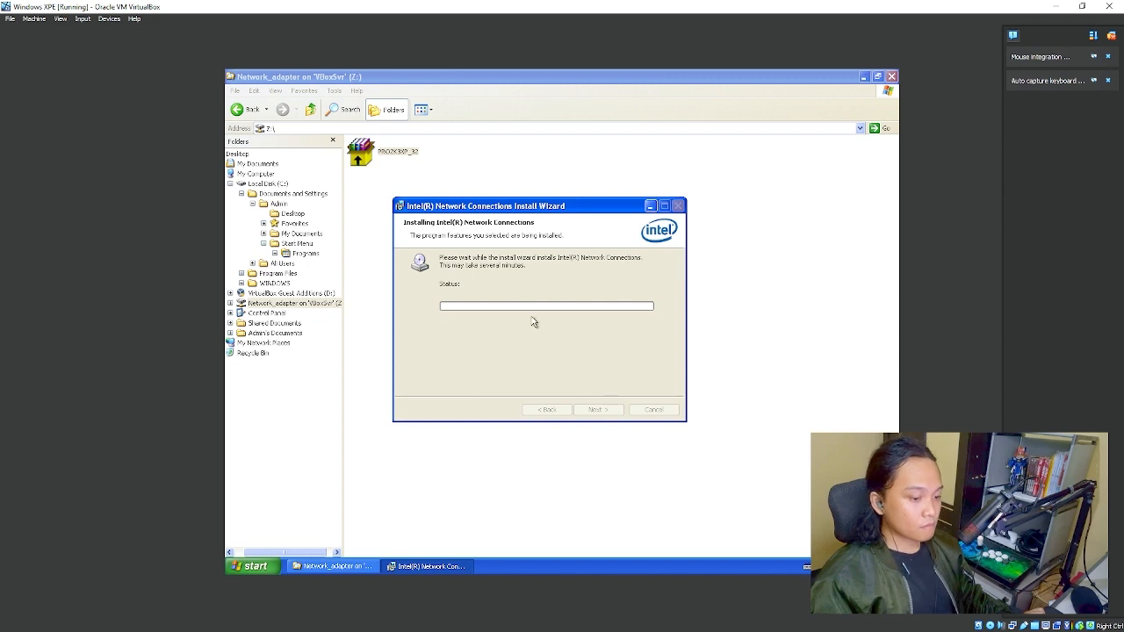
click(601, 410)
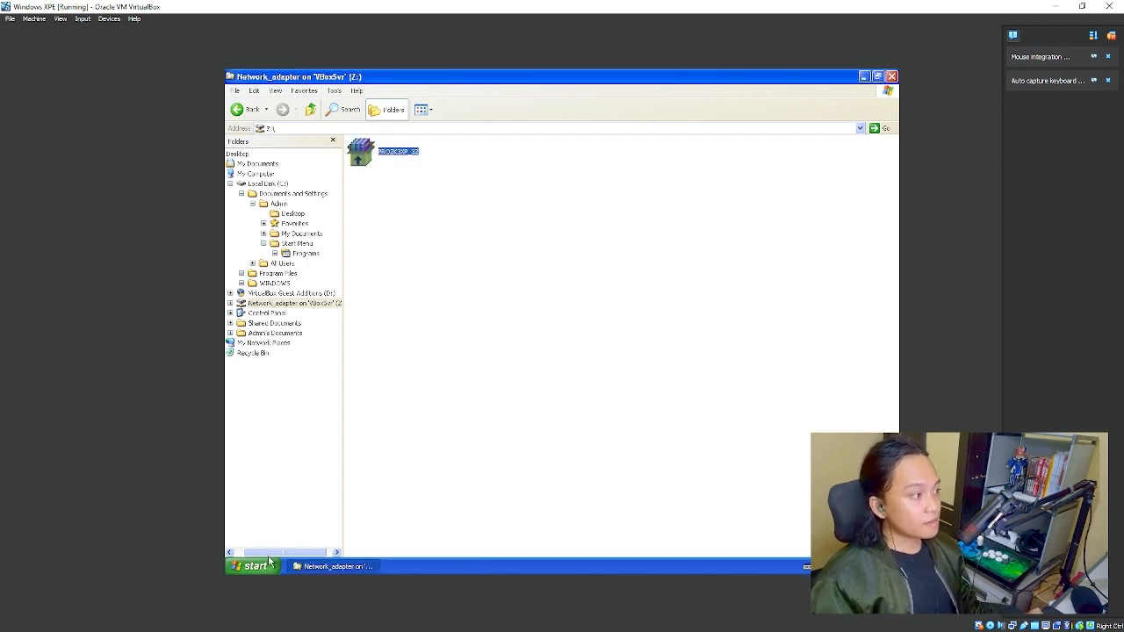
Open Internet Explorer in the guest and load google.com to test the internet connection.
click(256, 566)
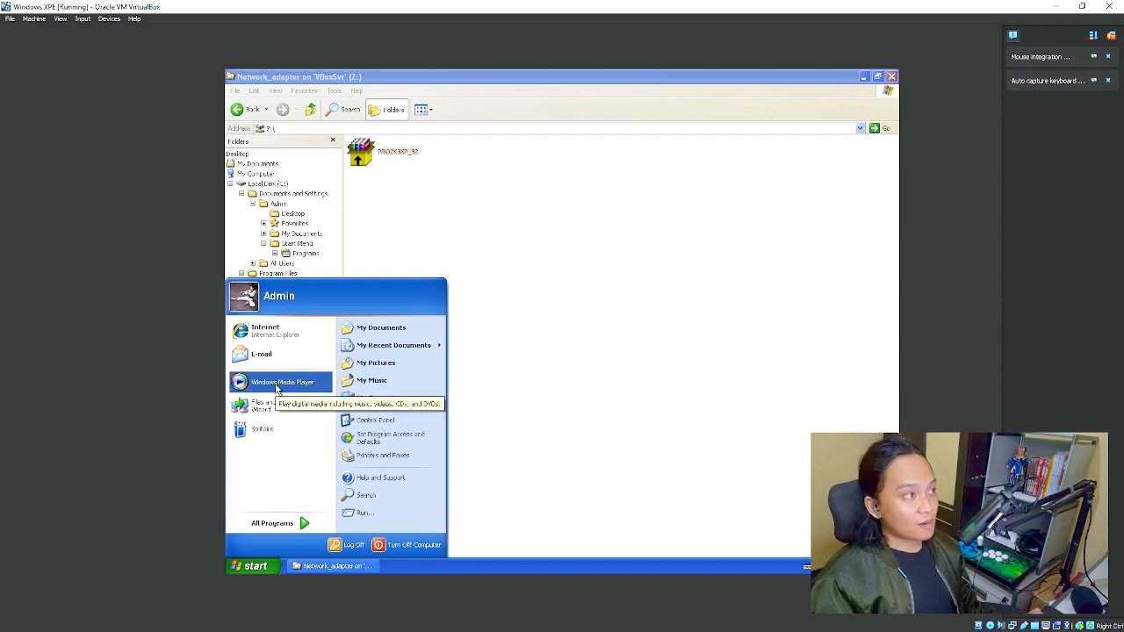
click(279, 332)
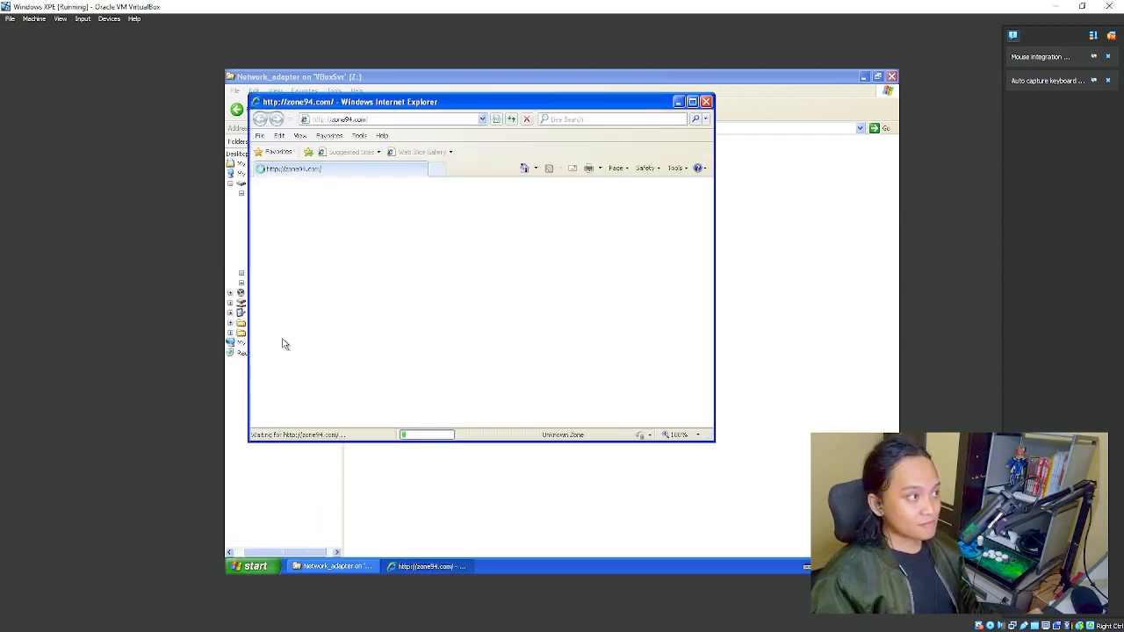
click(379, 122)
text(googl)
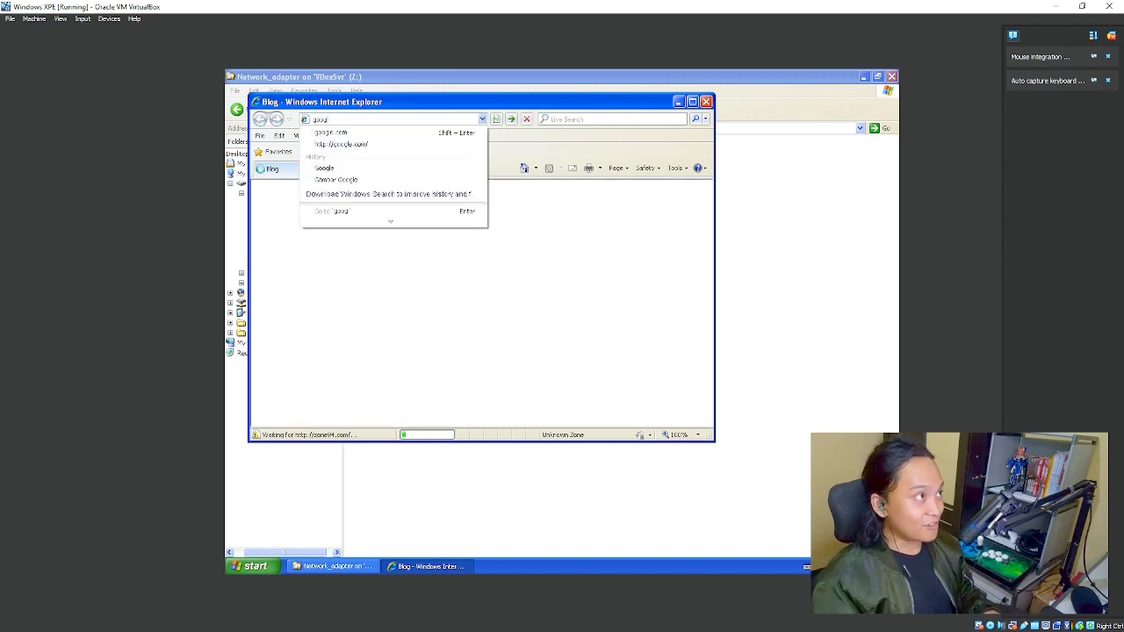
text(e.com)
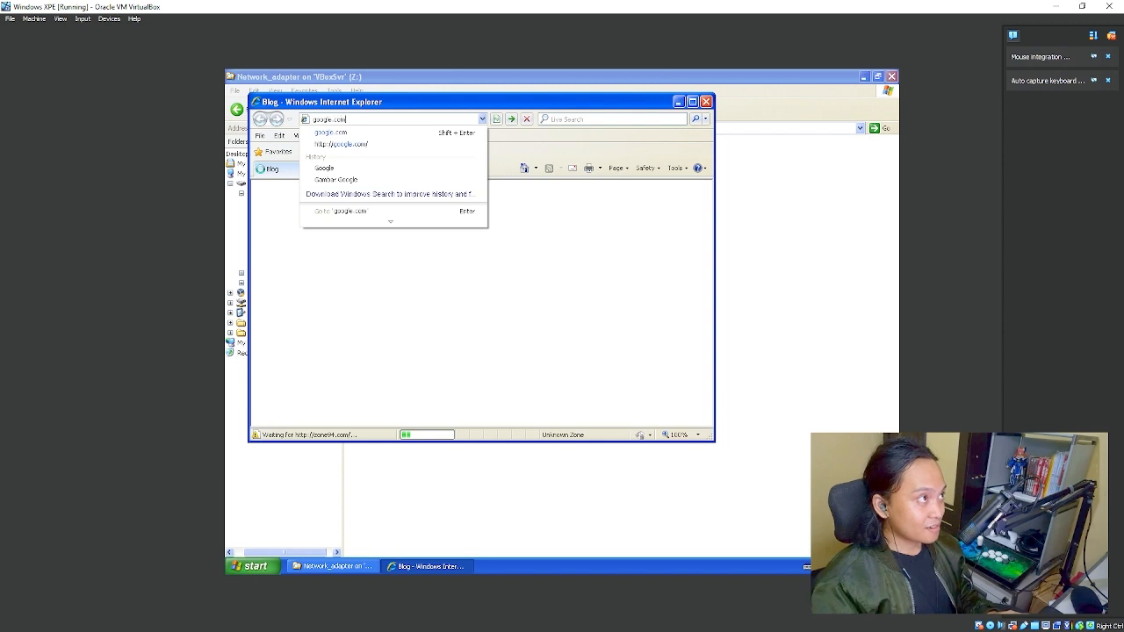
key(Return)
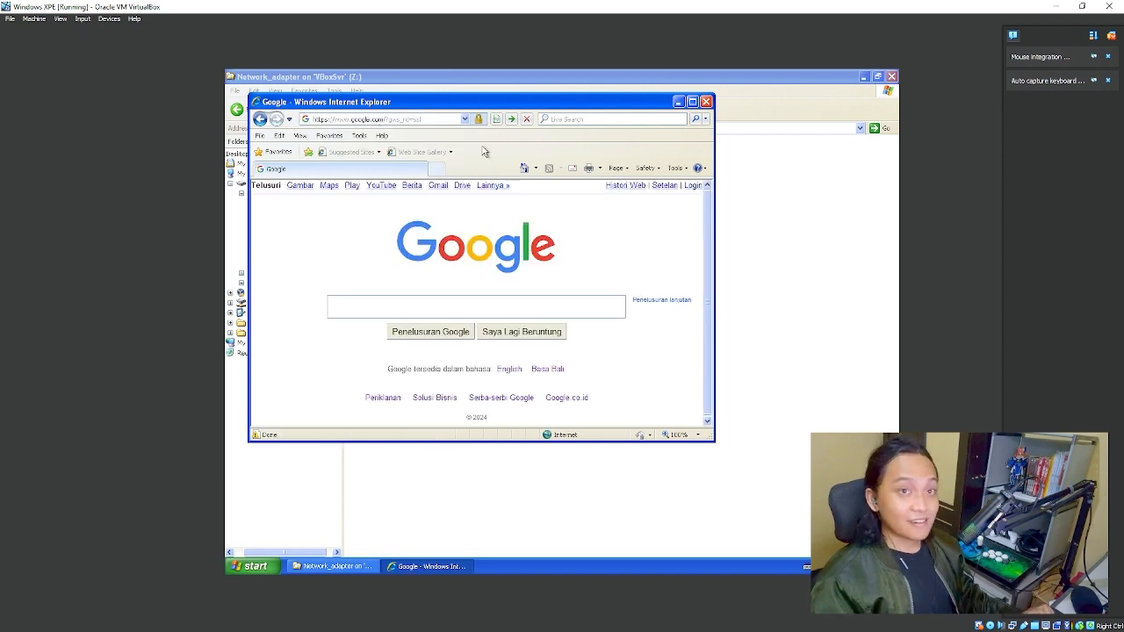
Load youtube.com in the guest's browser and maximize the window to view the page.
click(427, 121)
text(you)
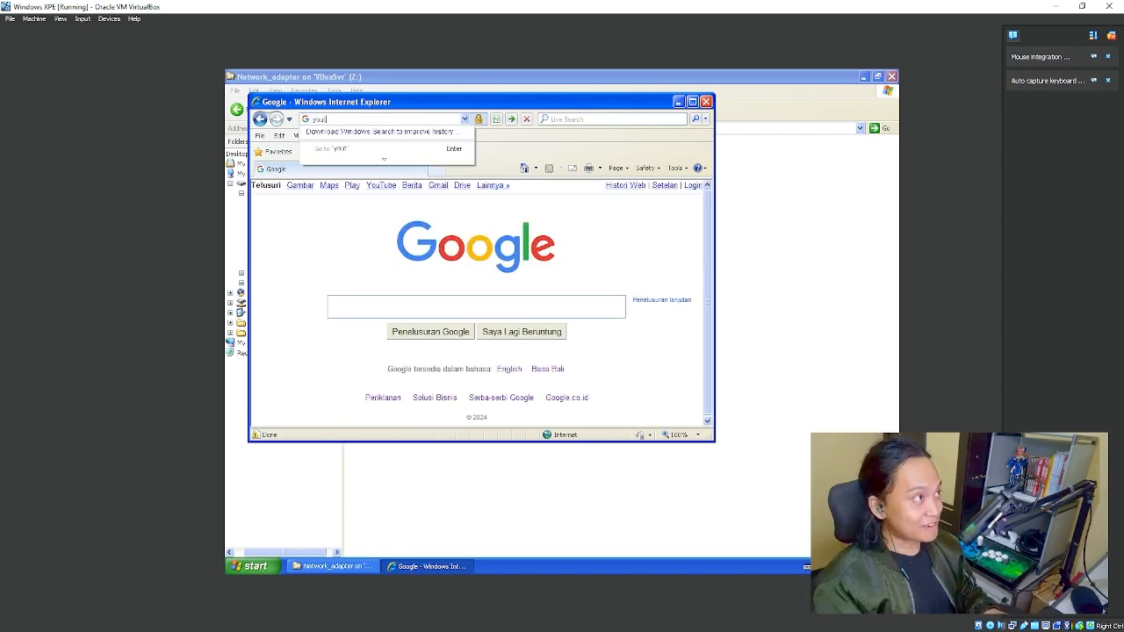
text(tube.com)
key(Return)
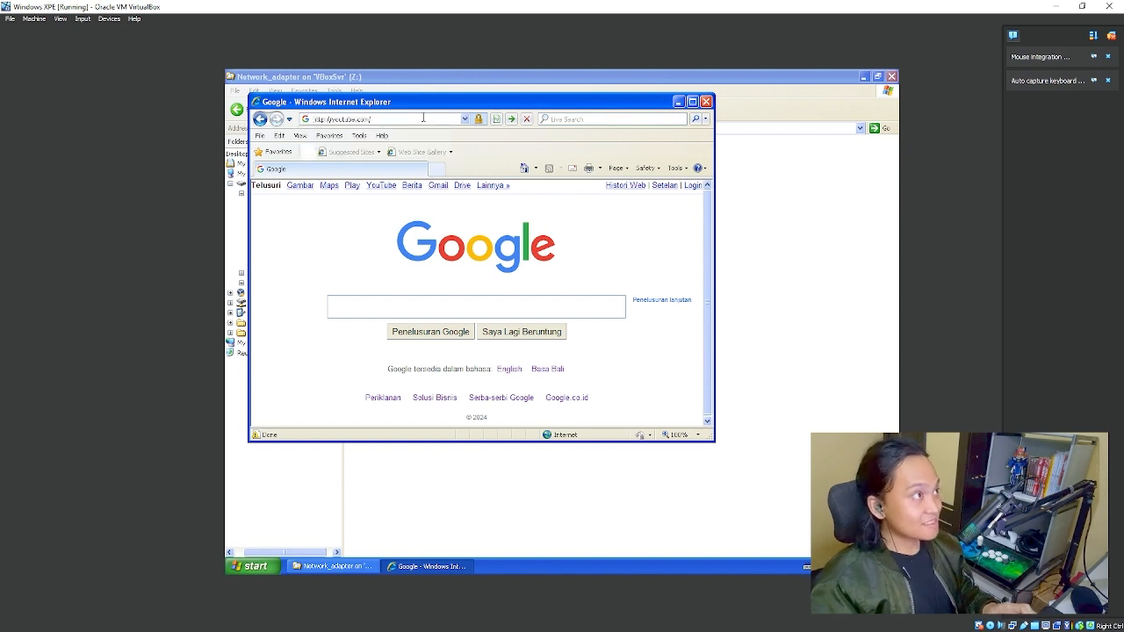
click(692, 102)
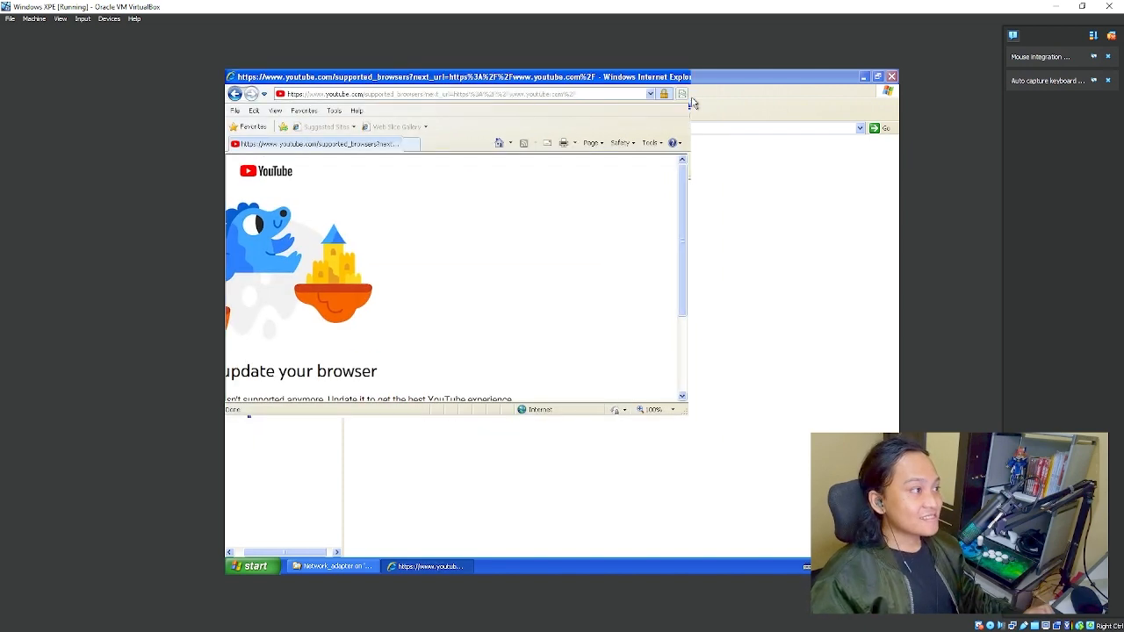
middle_click(667, 240)
middle_click(634, 241)
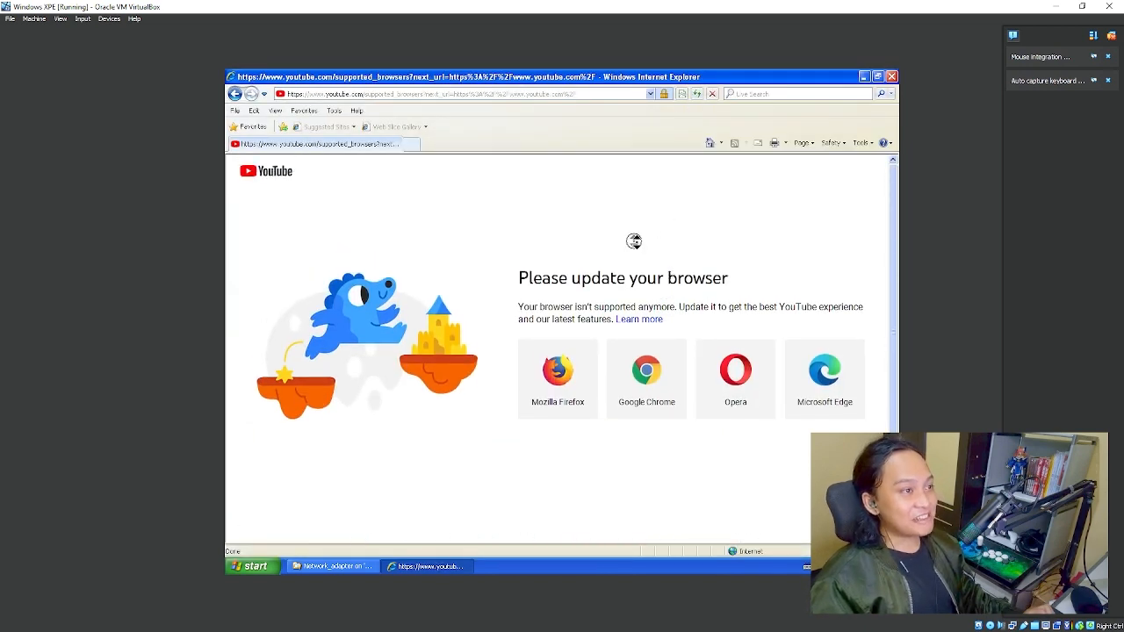
middle_click(678, 246)
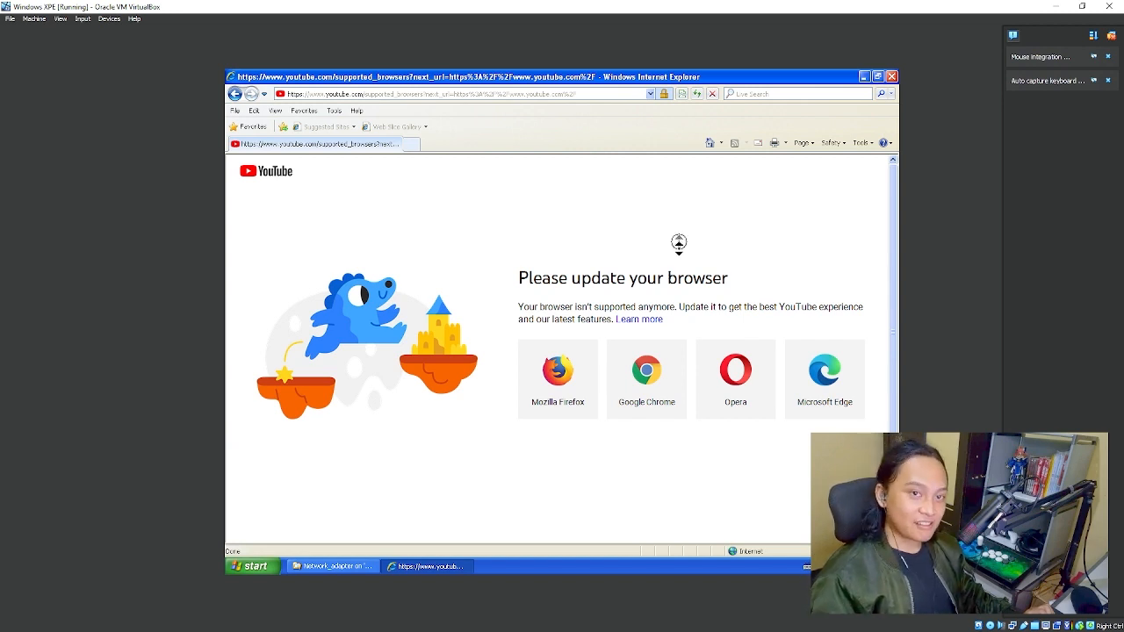
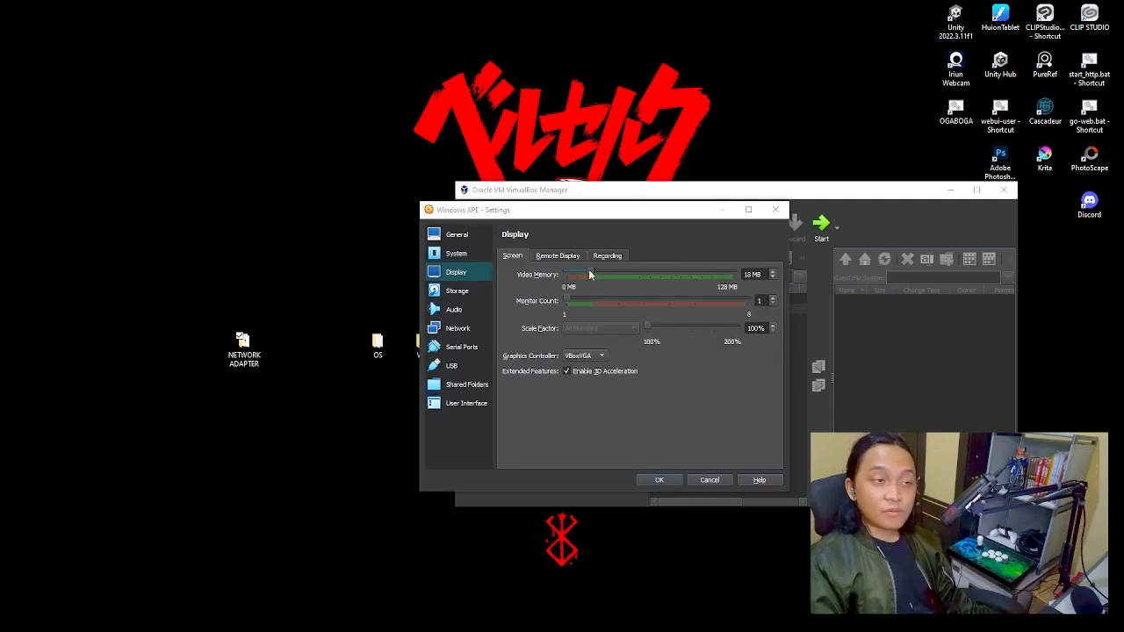
Raise the Windows XPE machine's video memory to 128 MB in its display settings and save.
drag(589, 275, 653, 272)
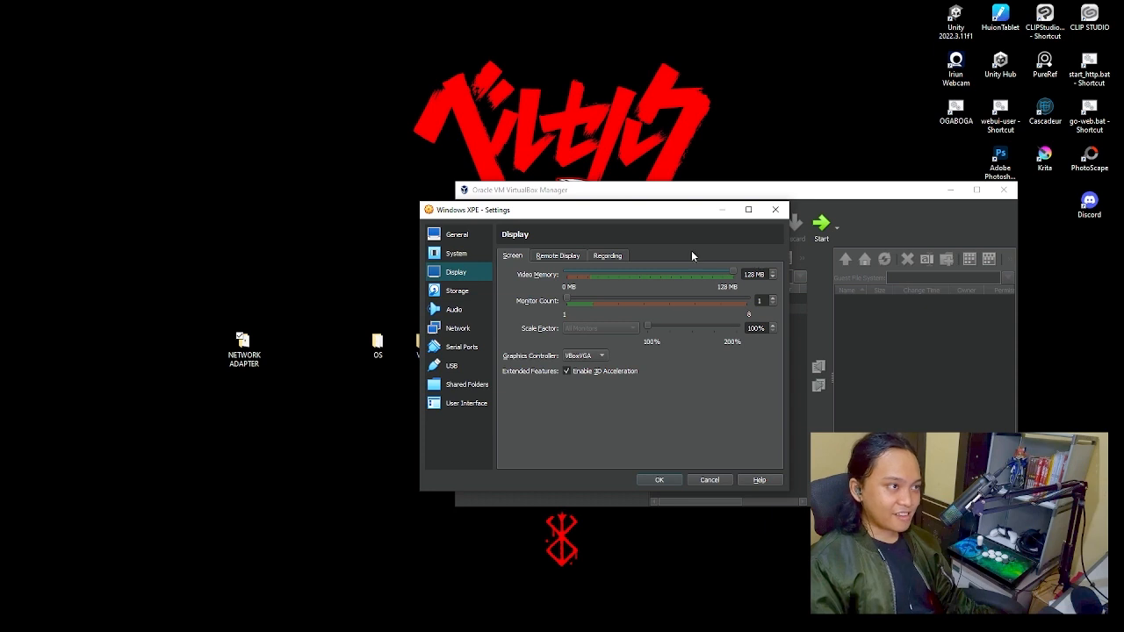
click(660, 480)
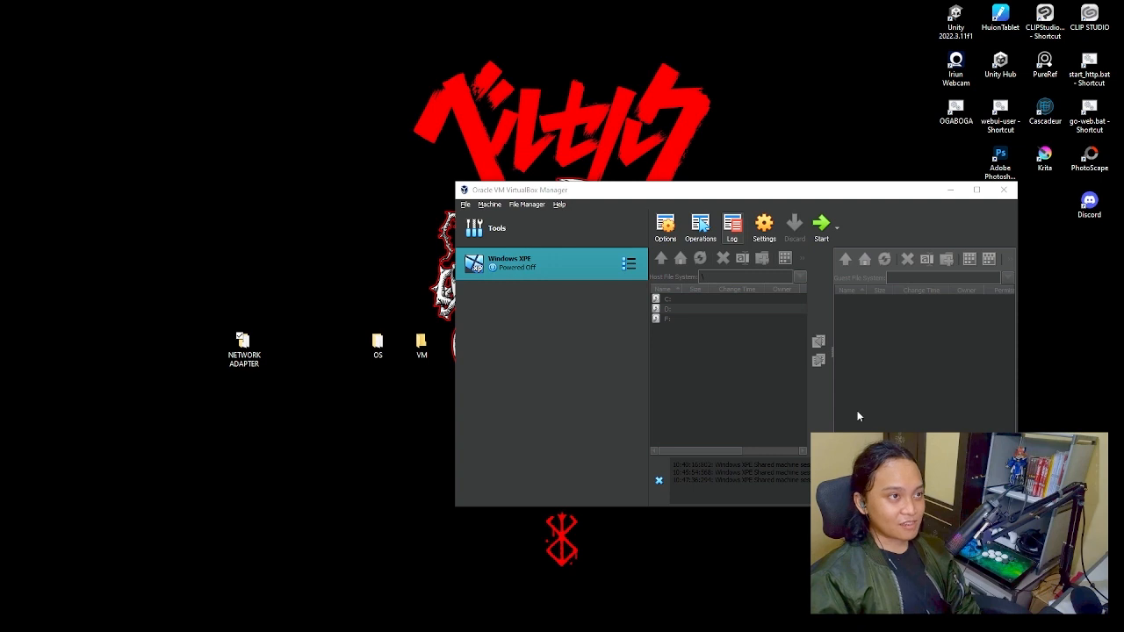
Enable audio with both audio output and audio input in the Windows XPE machine's settings and save them.
click(765, 242)
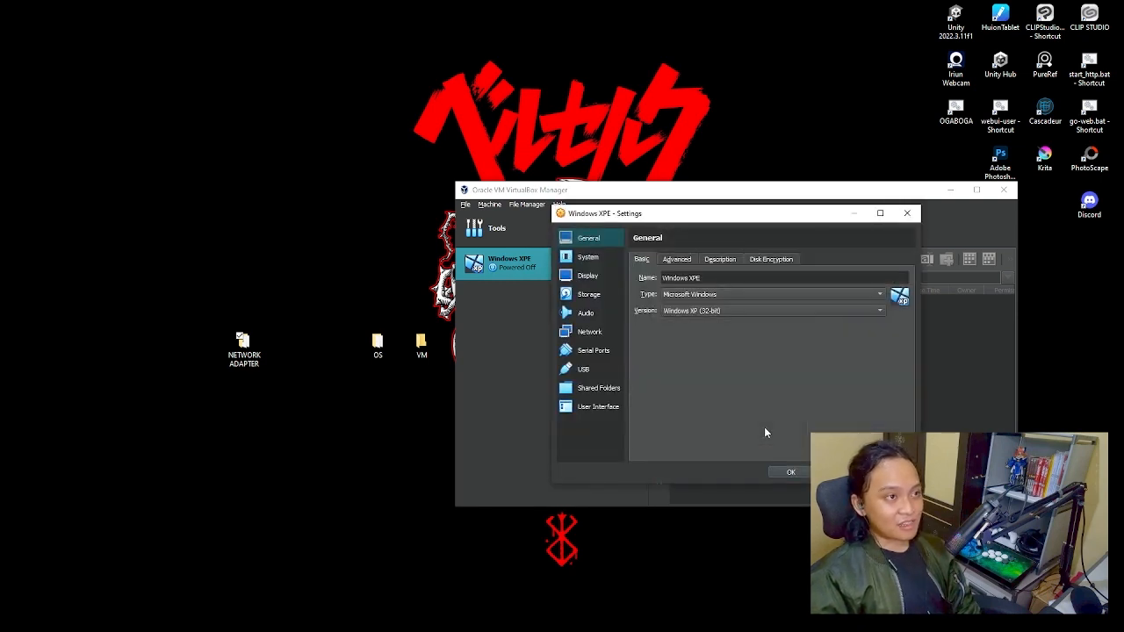
click(583, 314)
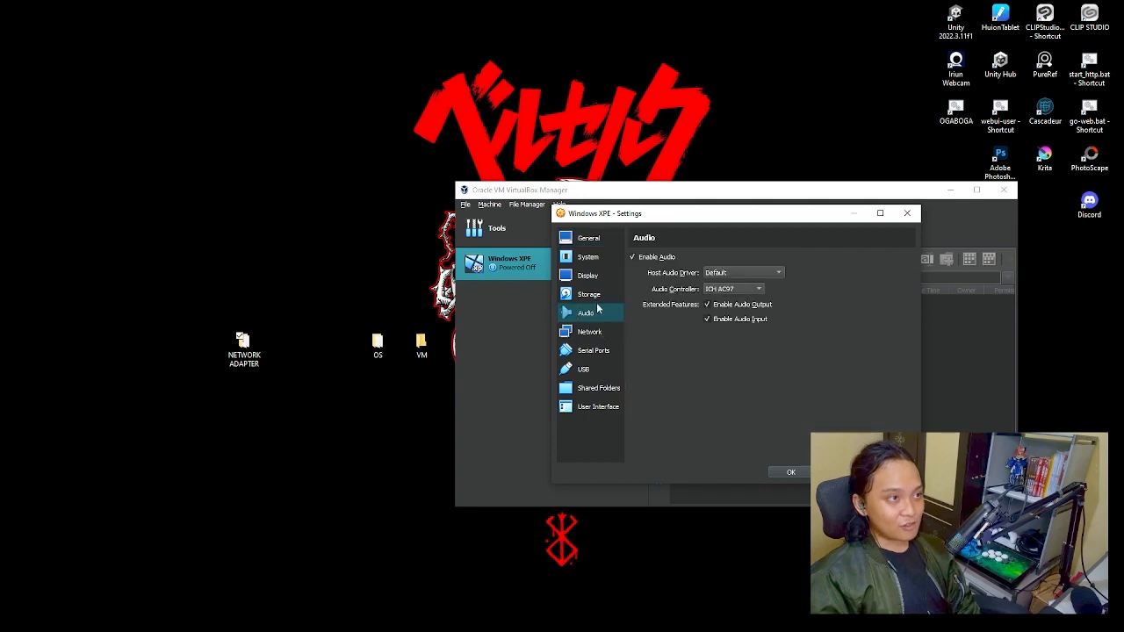
click(633, 257)
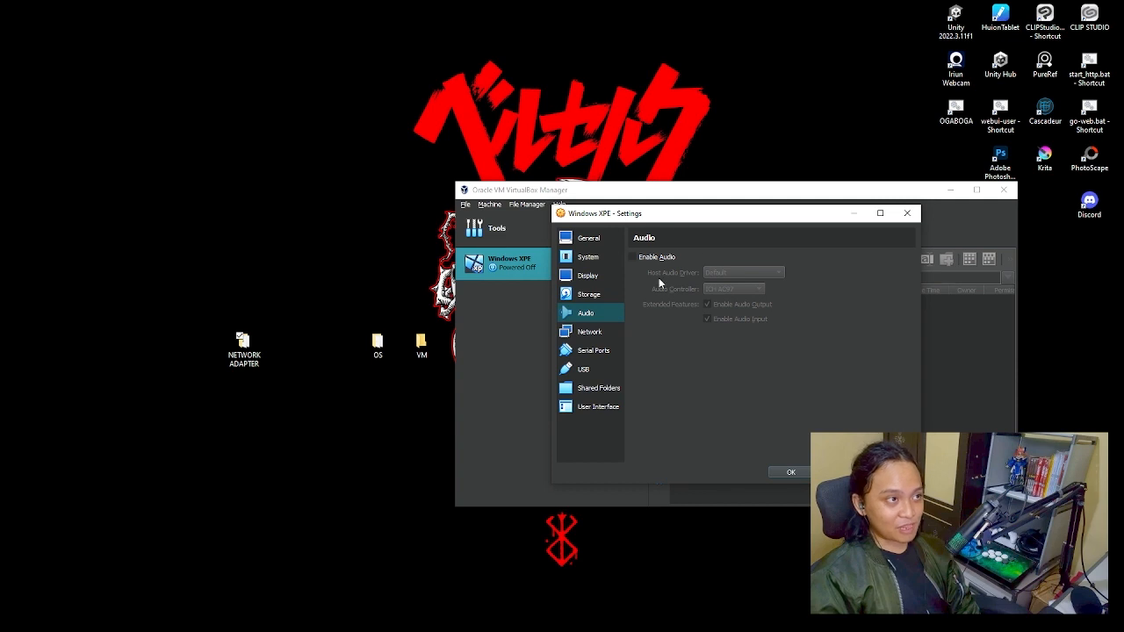
click(633, 257)
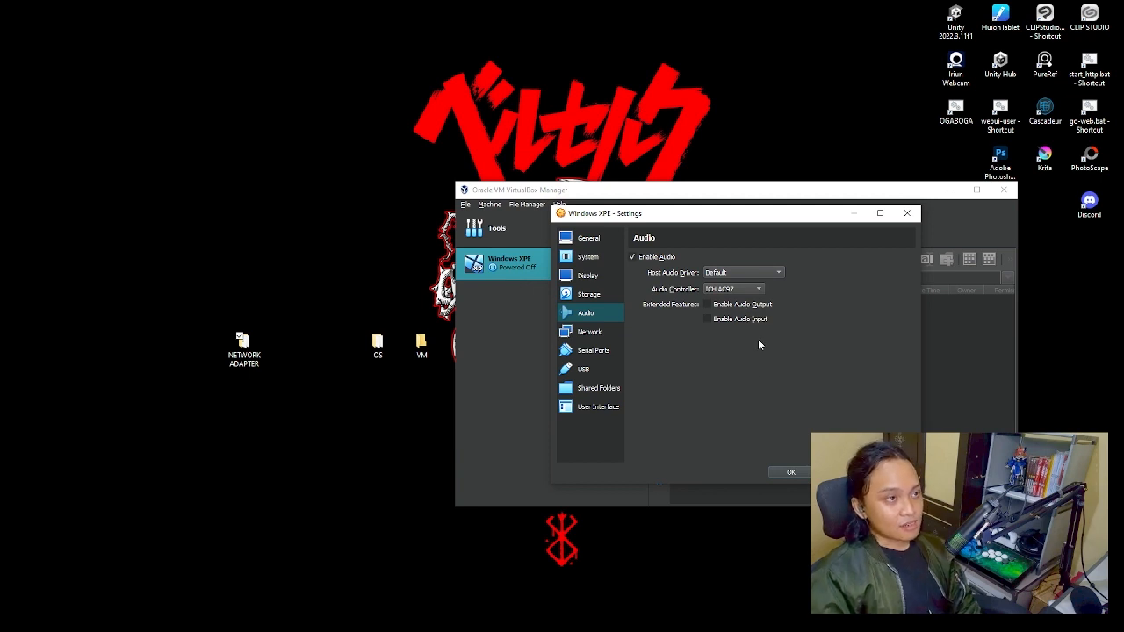
click(742, 304)
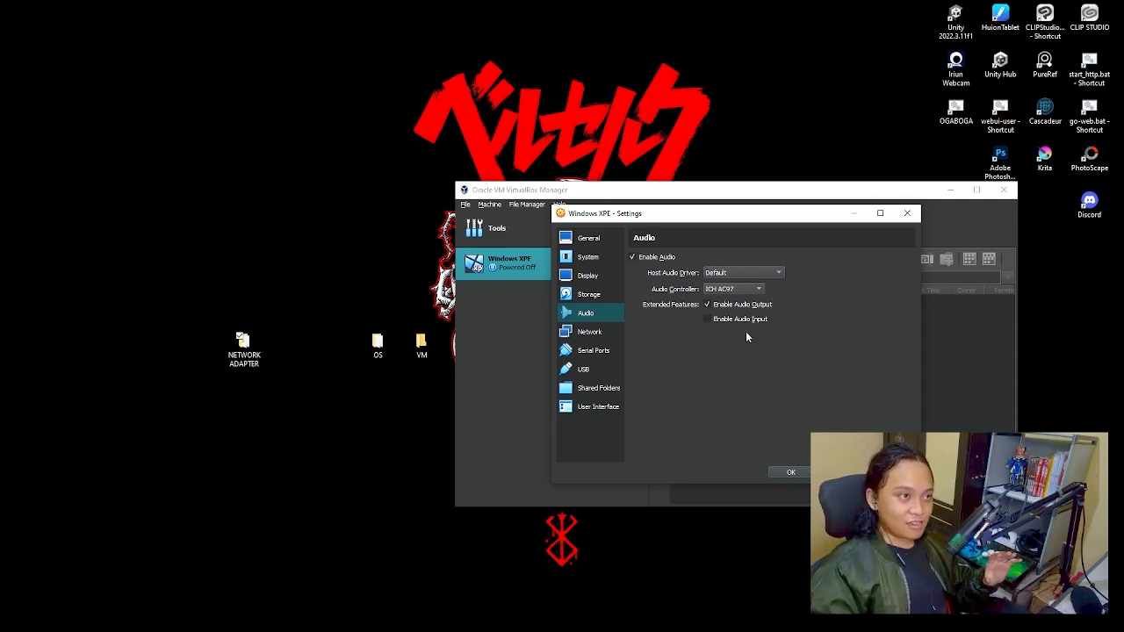
click(743, 320)
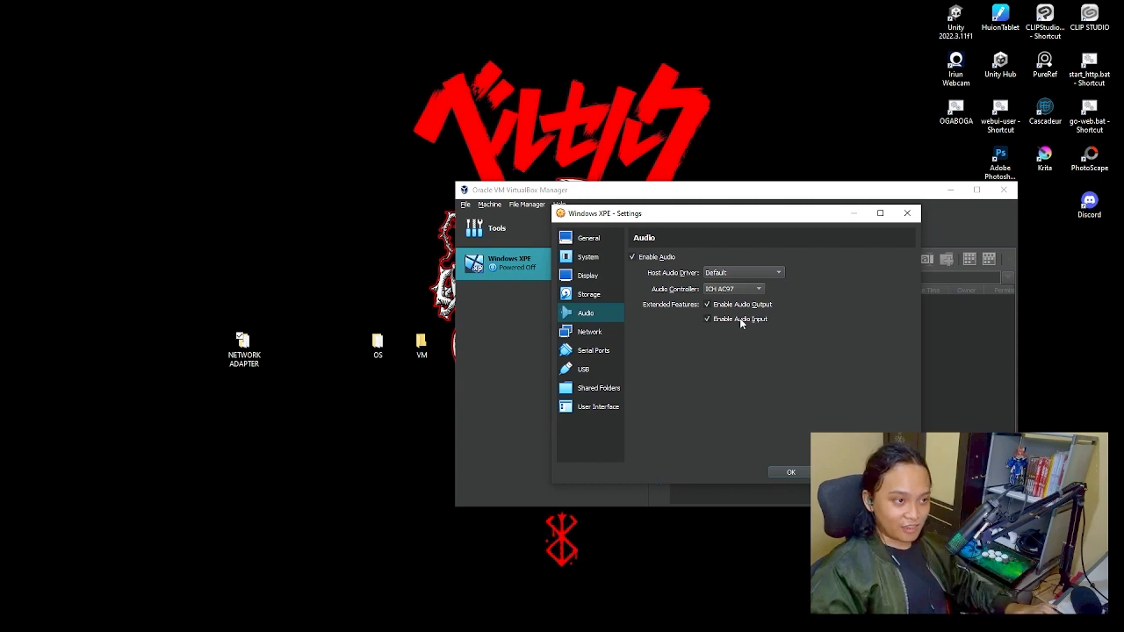
click(795, 474)
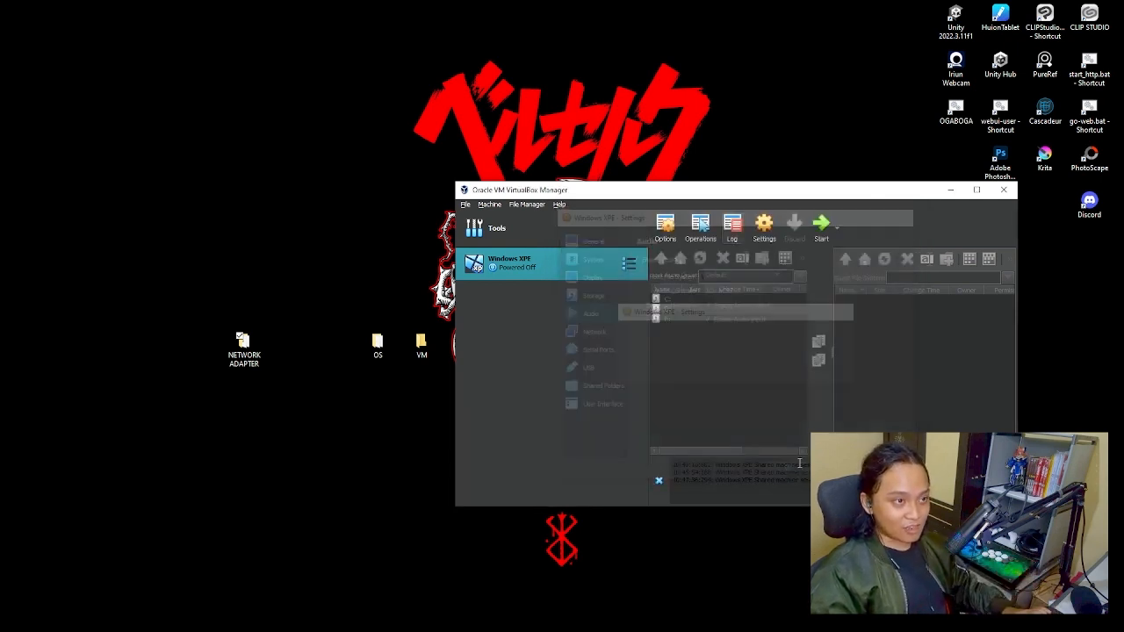
Start the Windows XPE machine and open the guest's Device Manager from the My Computer properties.
click(825, 228)
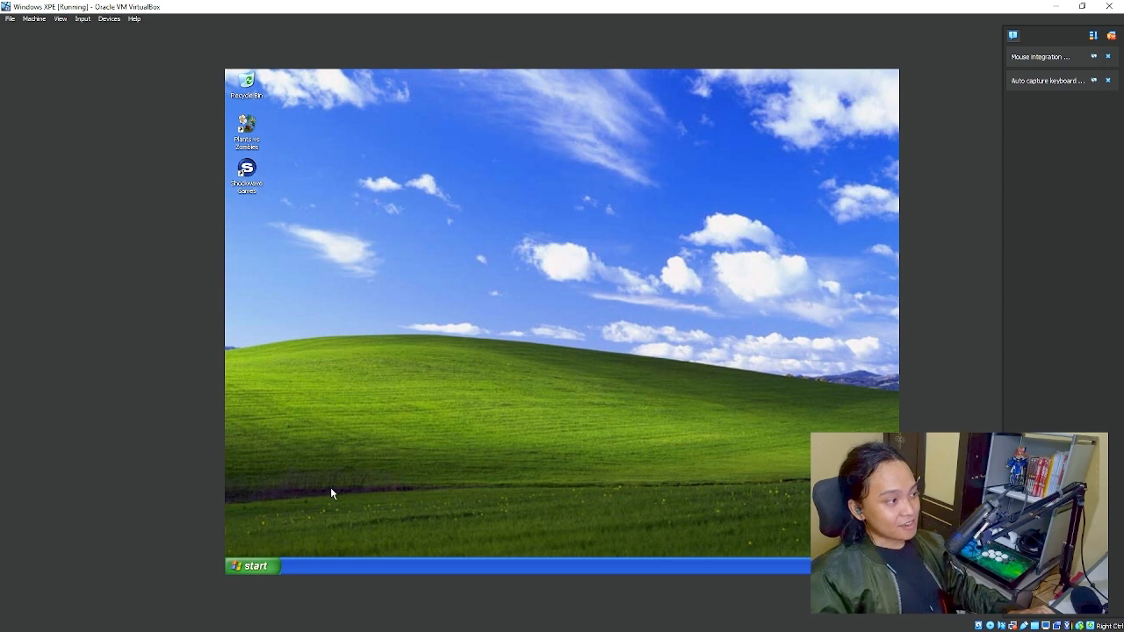
click(254, 566)
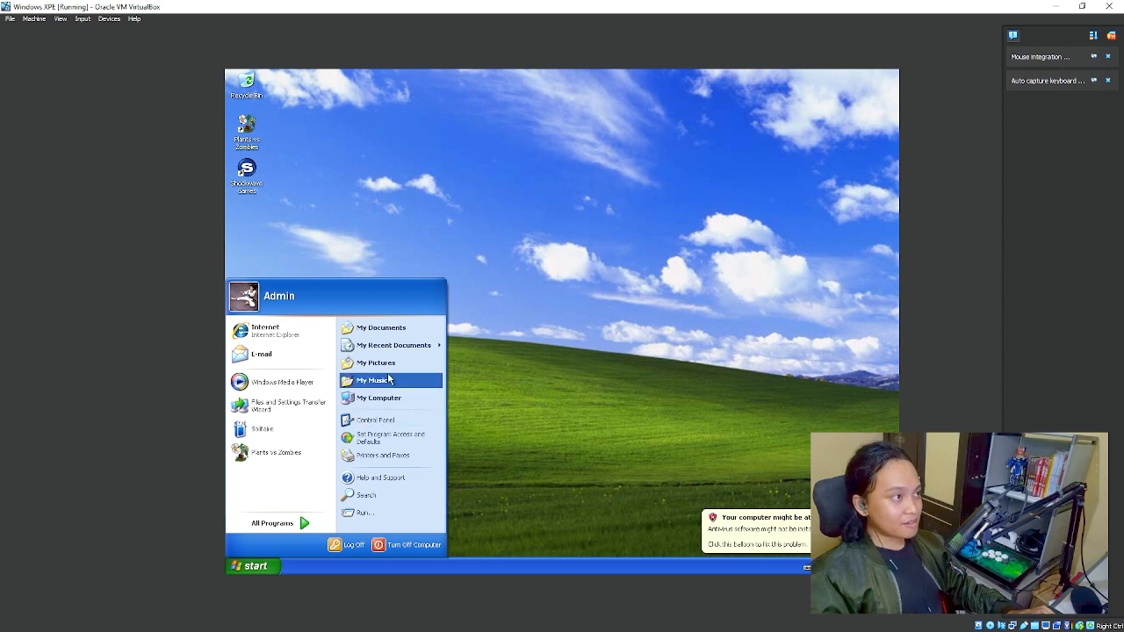
right_click(396, 400)
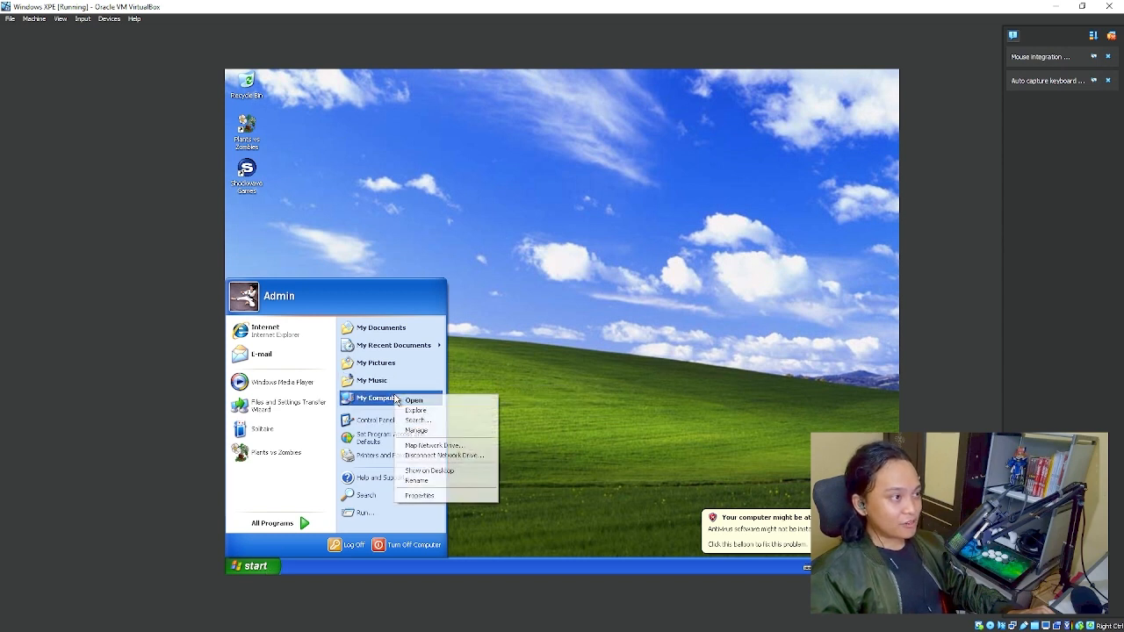
click(439, 495)
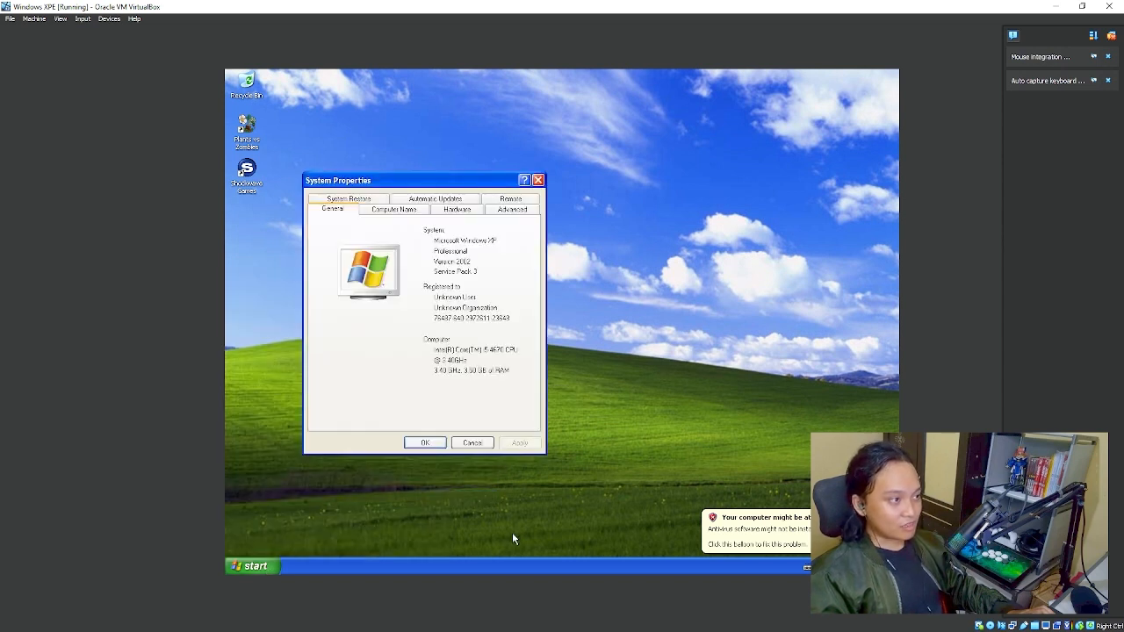
click(397, 210)
click(457, 211)
click(498, 211)
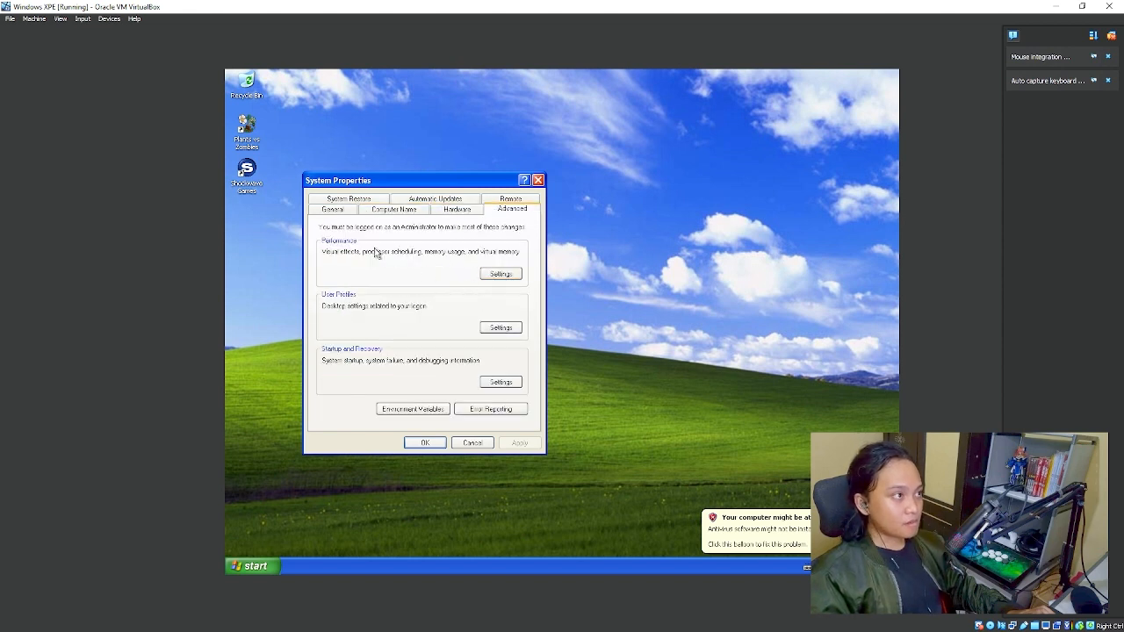
click(406, 211)
click(443, 213)
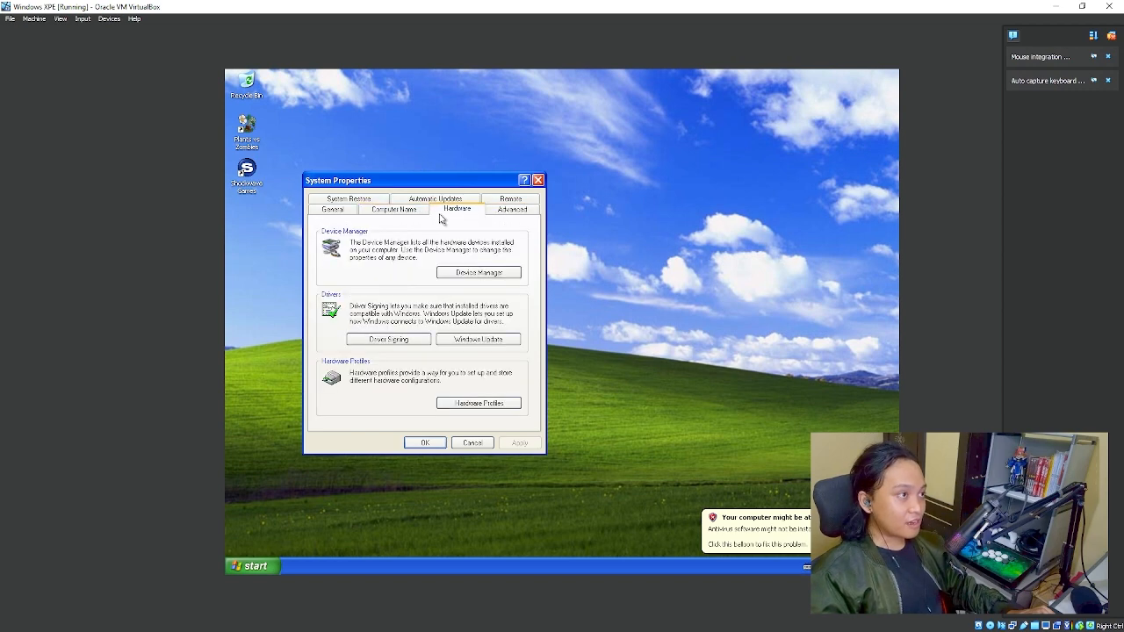
click(465, 274)
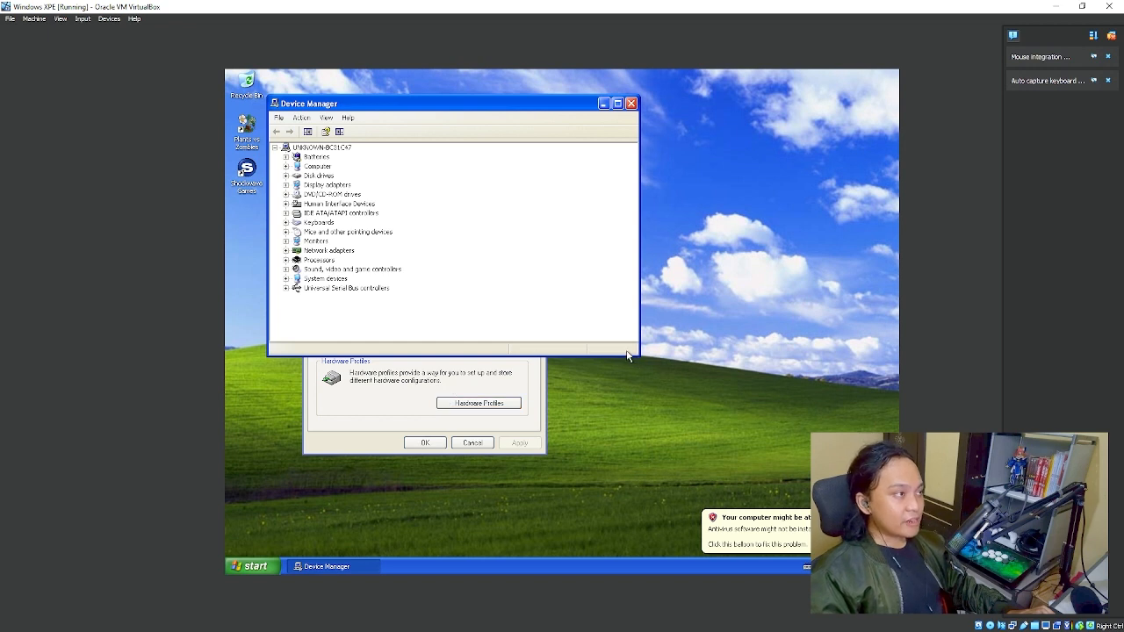
Enlarge the Device Manager window and expand the network adapters and the sound, video and game controllers categories.
drag(639, 355, 812, 517)
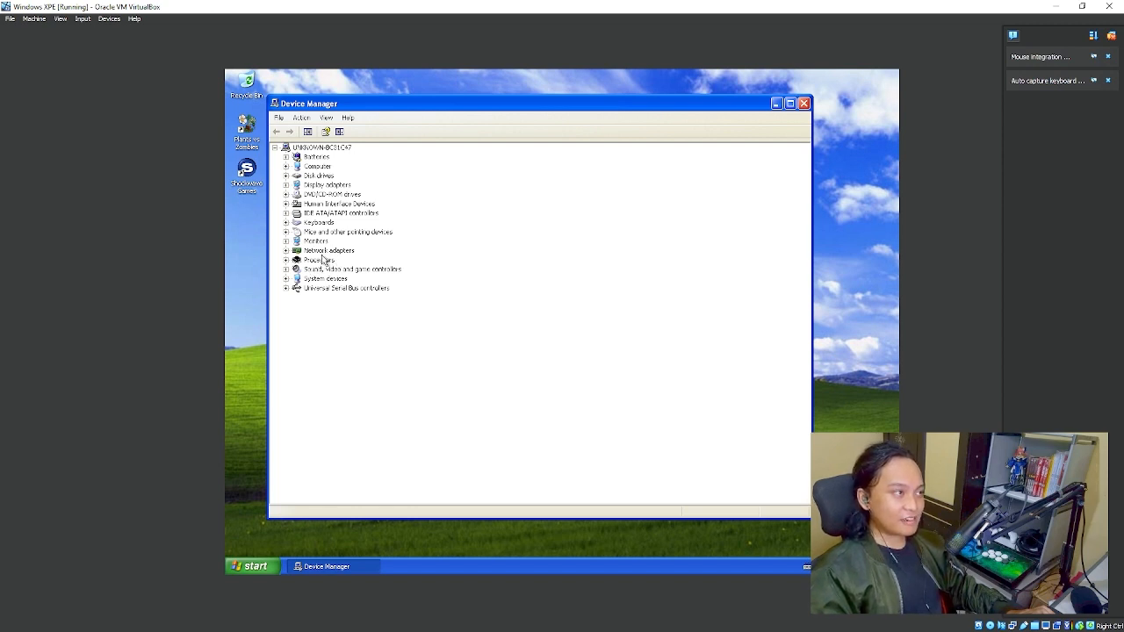
double_click(327, 251)
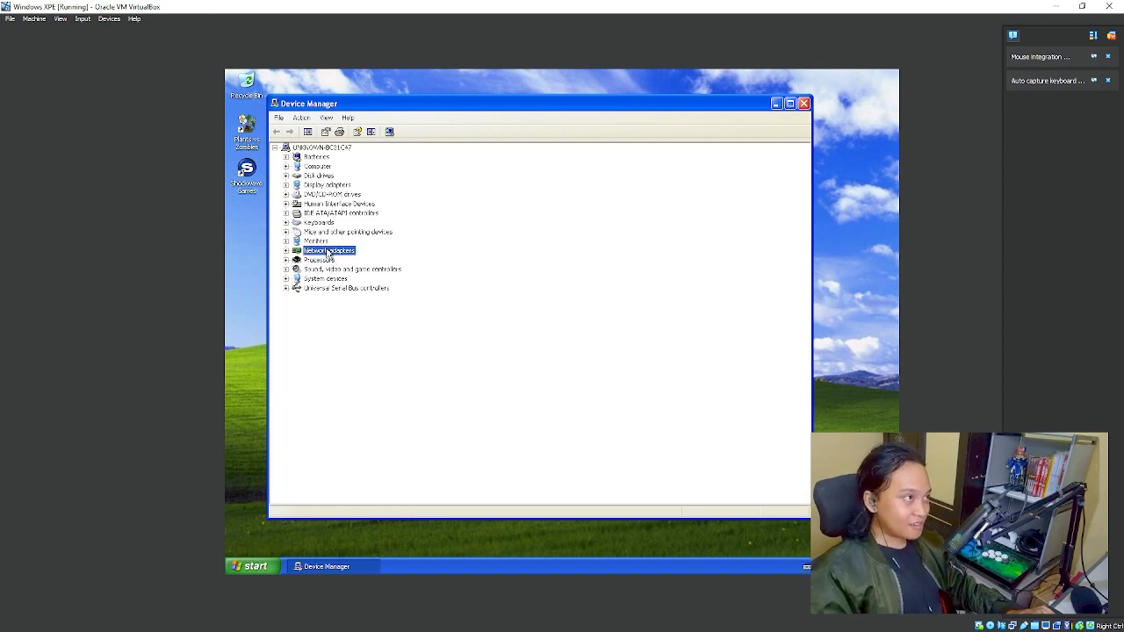
double_click(319, 279)
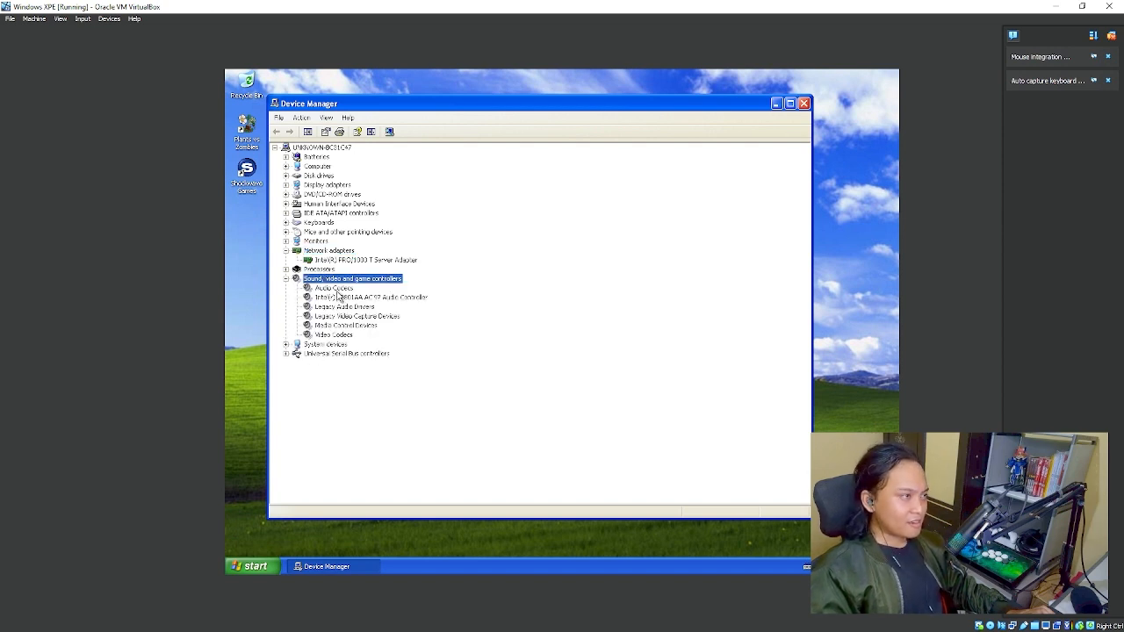
Run Update Driver on Audio Codecs, allowing Windows Update this time only with automatic installation, then finish the wizard and close Device Manager.
click(338, 288)
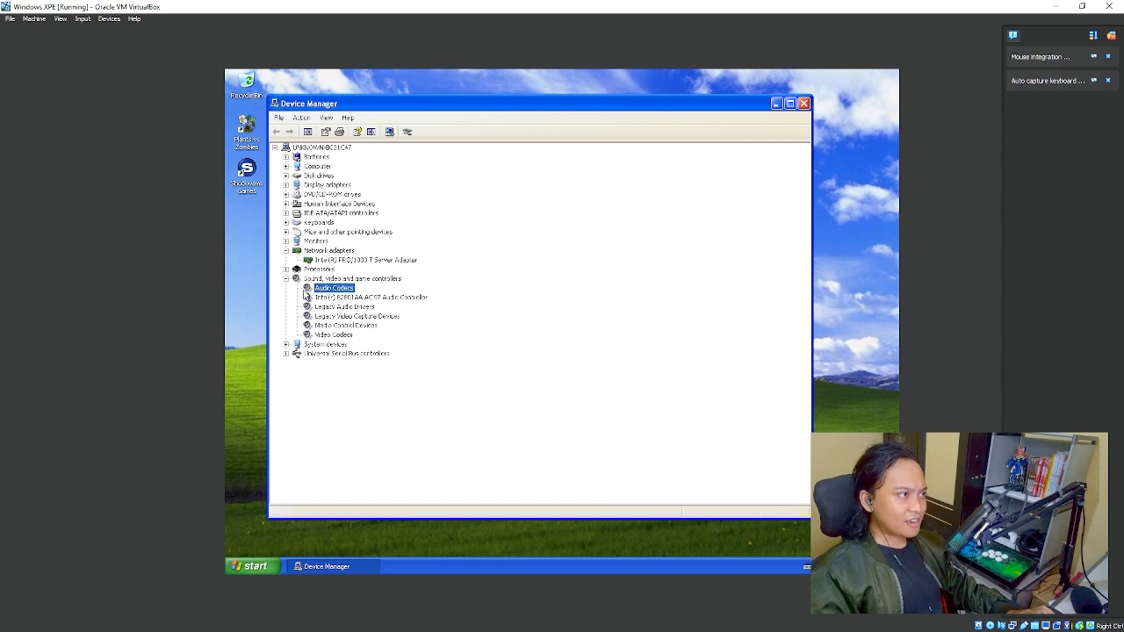
right_click(325, 289)
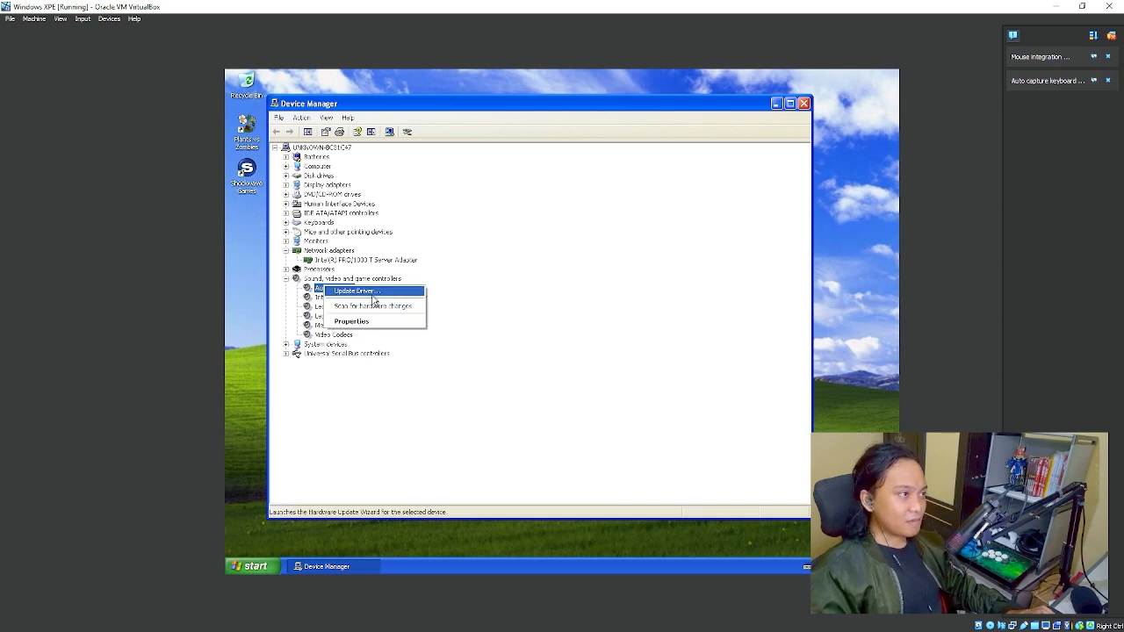
click(372, 296)
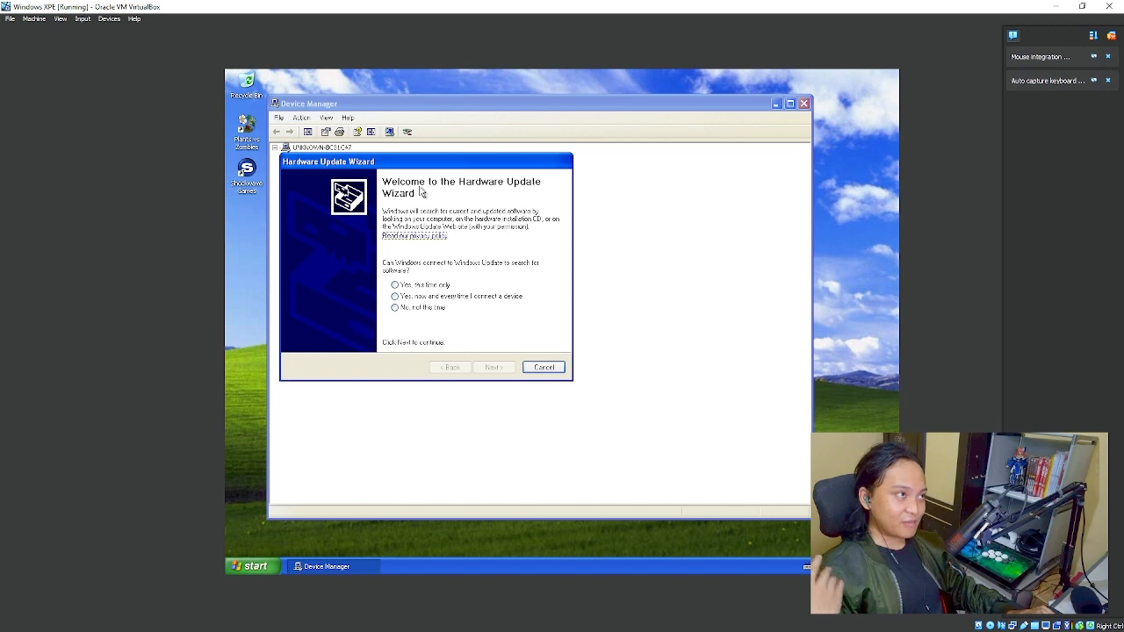
click(450, 289)
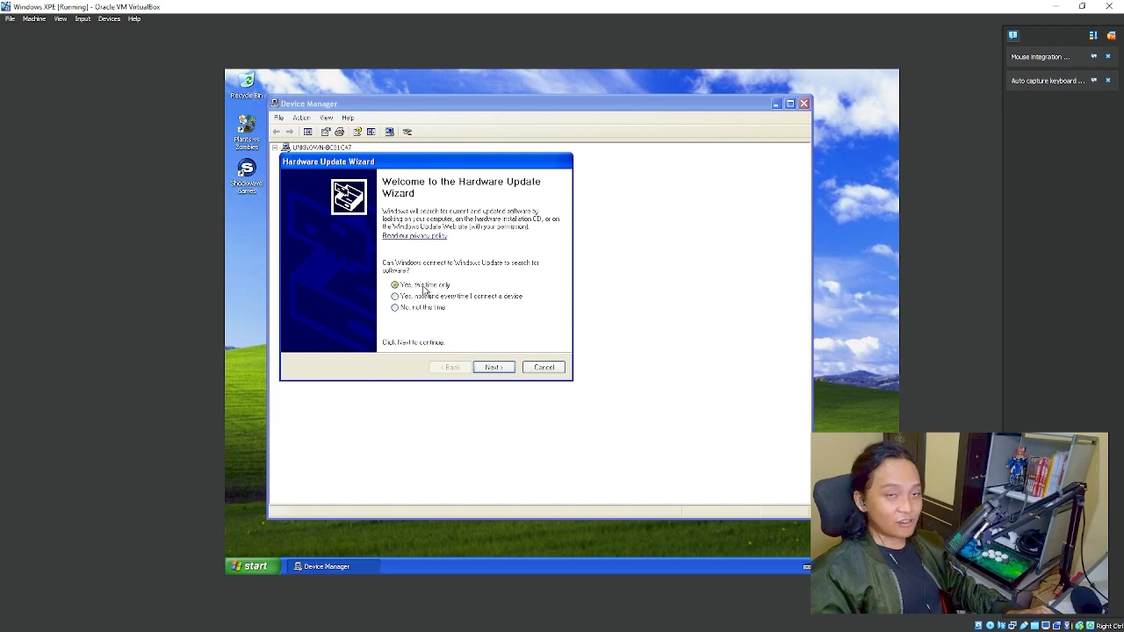
click(494, 368)
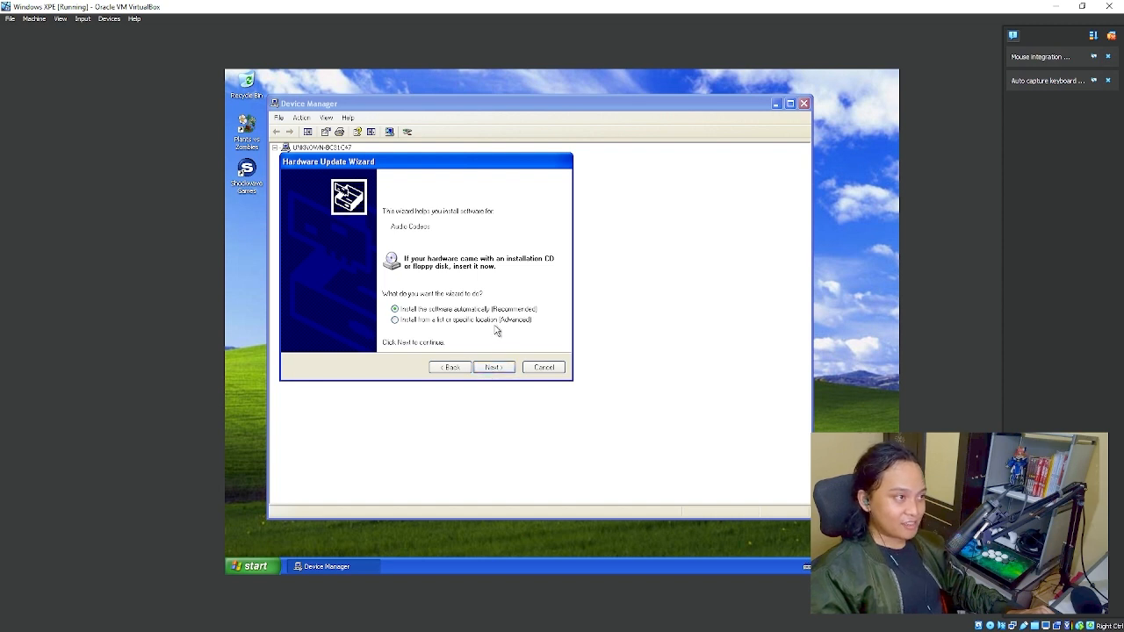
click(493, 368)
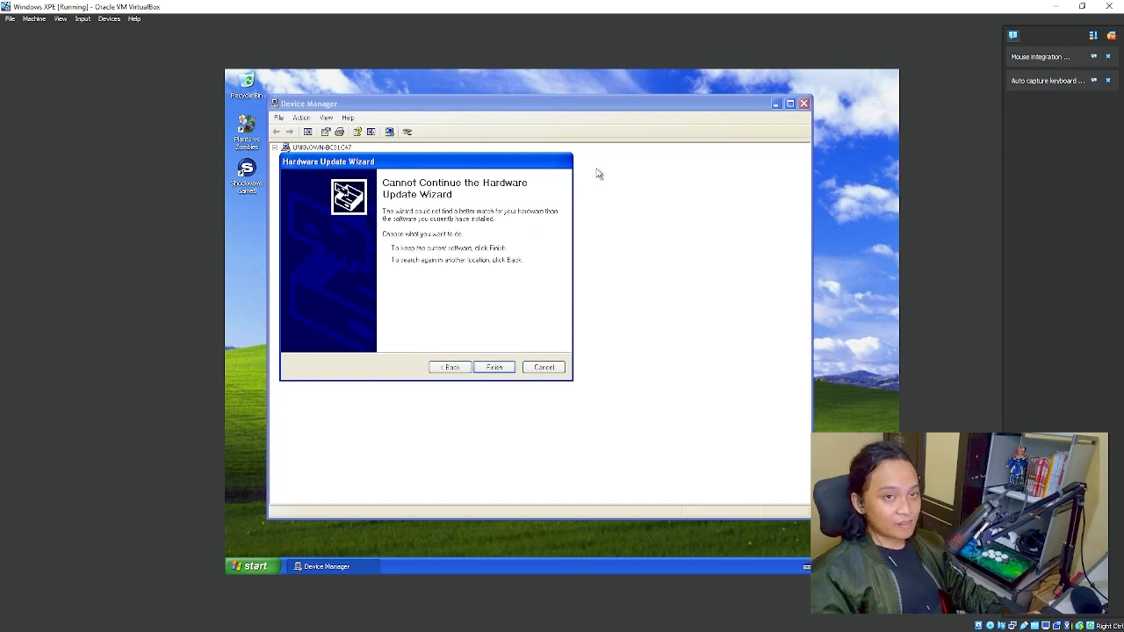
click(494, 369)
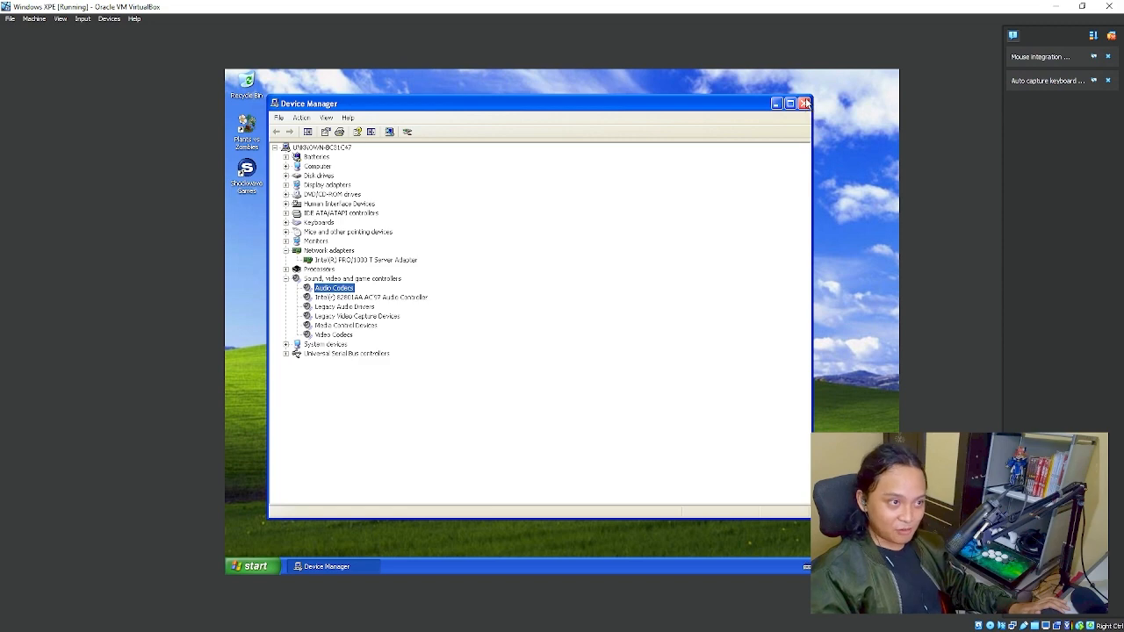
click(804, 104)
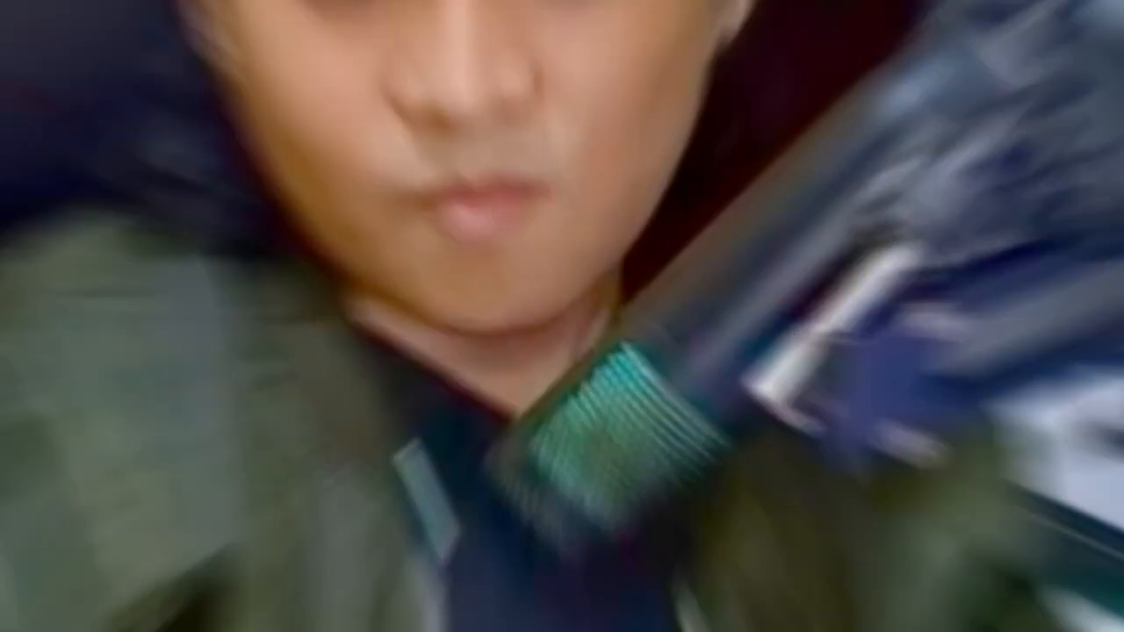